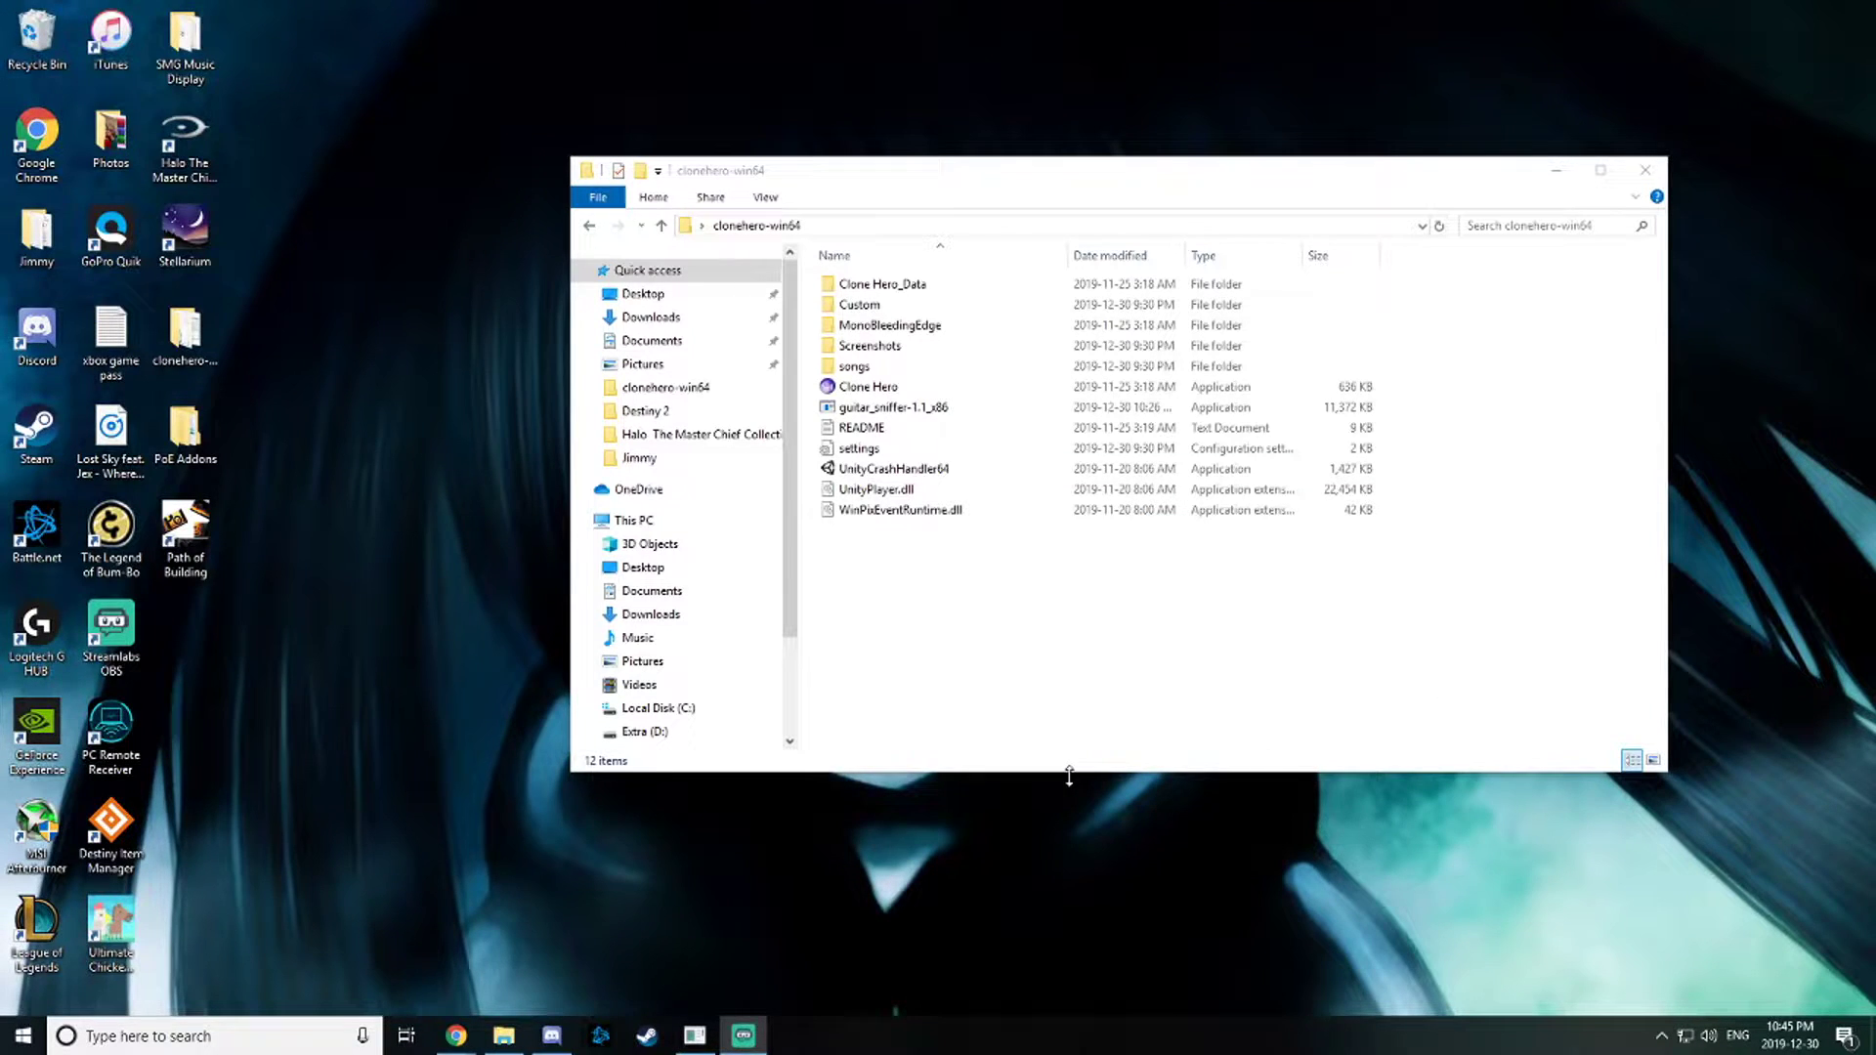
Step: Open the Bluetooth & other devices page in Windows Settings and look through the list of connected devices
{"action": "left_click", "coordinate": [1007, 671]}
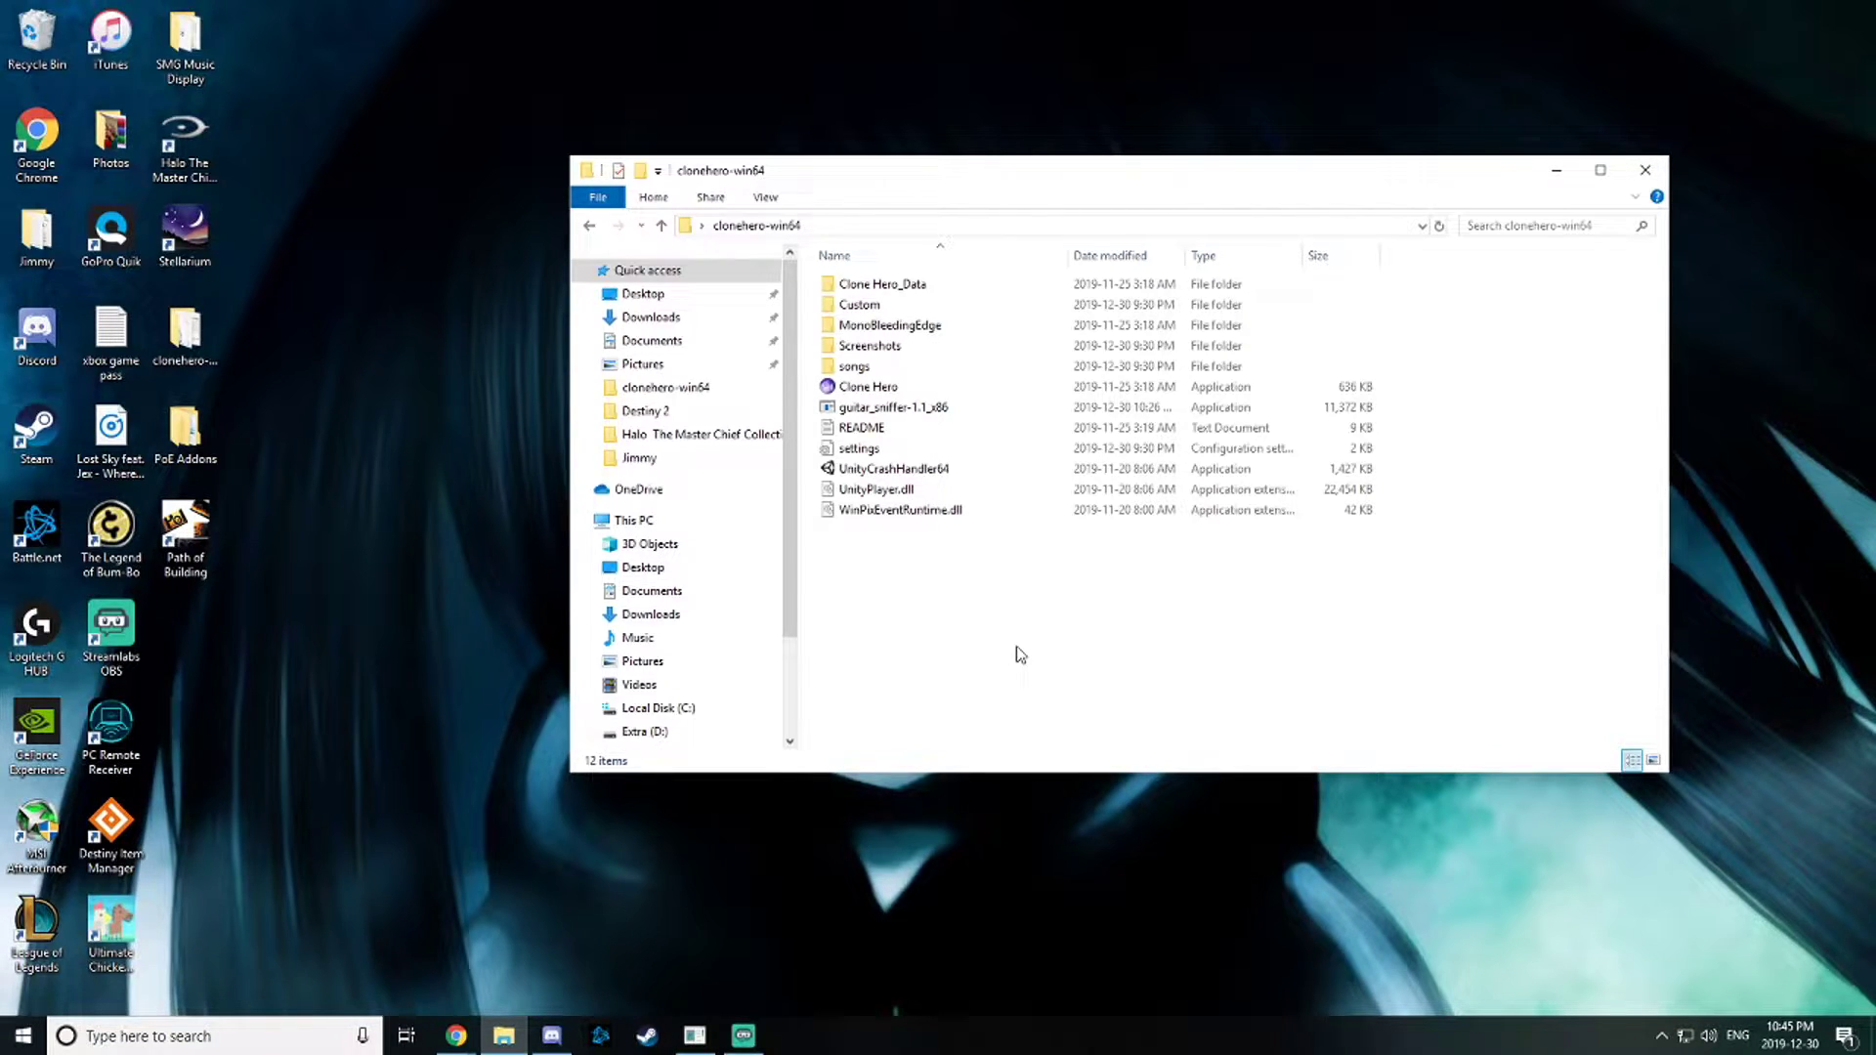
{"action": "left_click", "coordinate": [1656, 1040]}
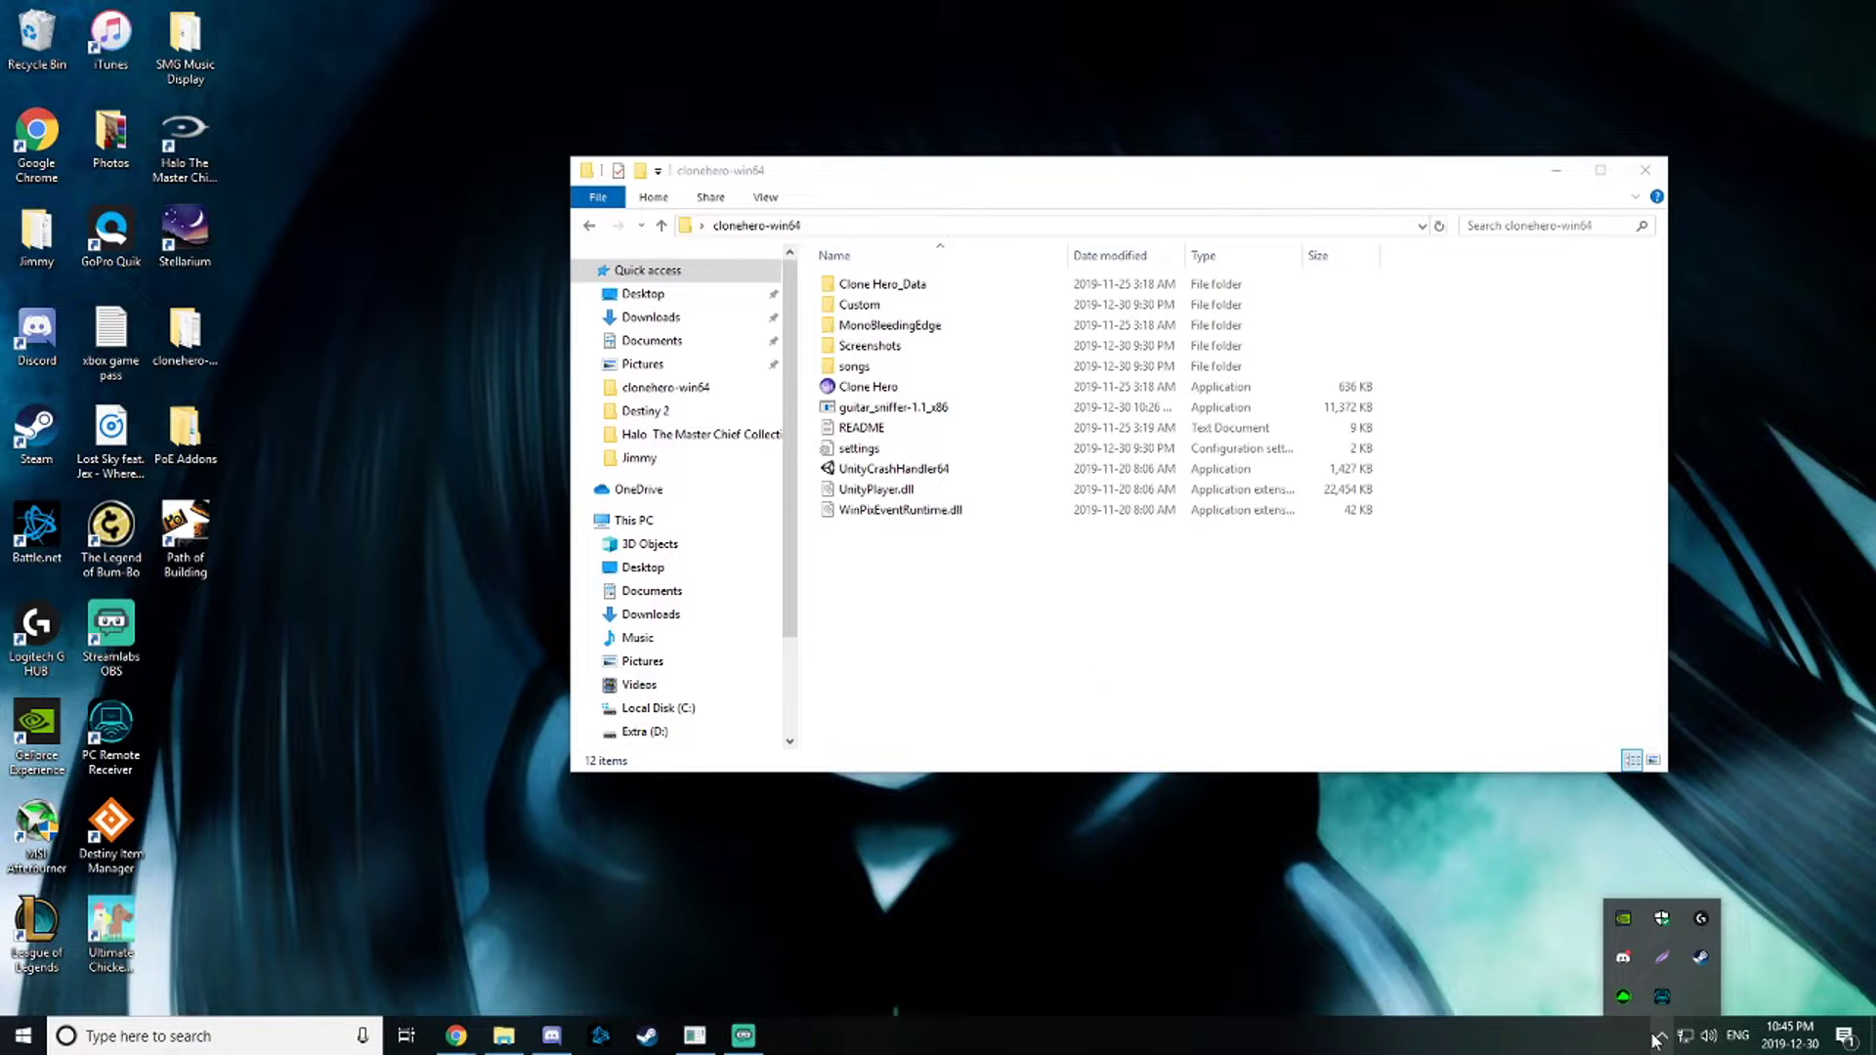
{"action": "left_click", "coordinate": [1656, 1040]}
{"action": "right_click", "coordinate": [1708, 1036]}
{"action": "left_click", "coordinate": [1695, 899]}
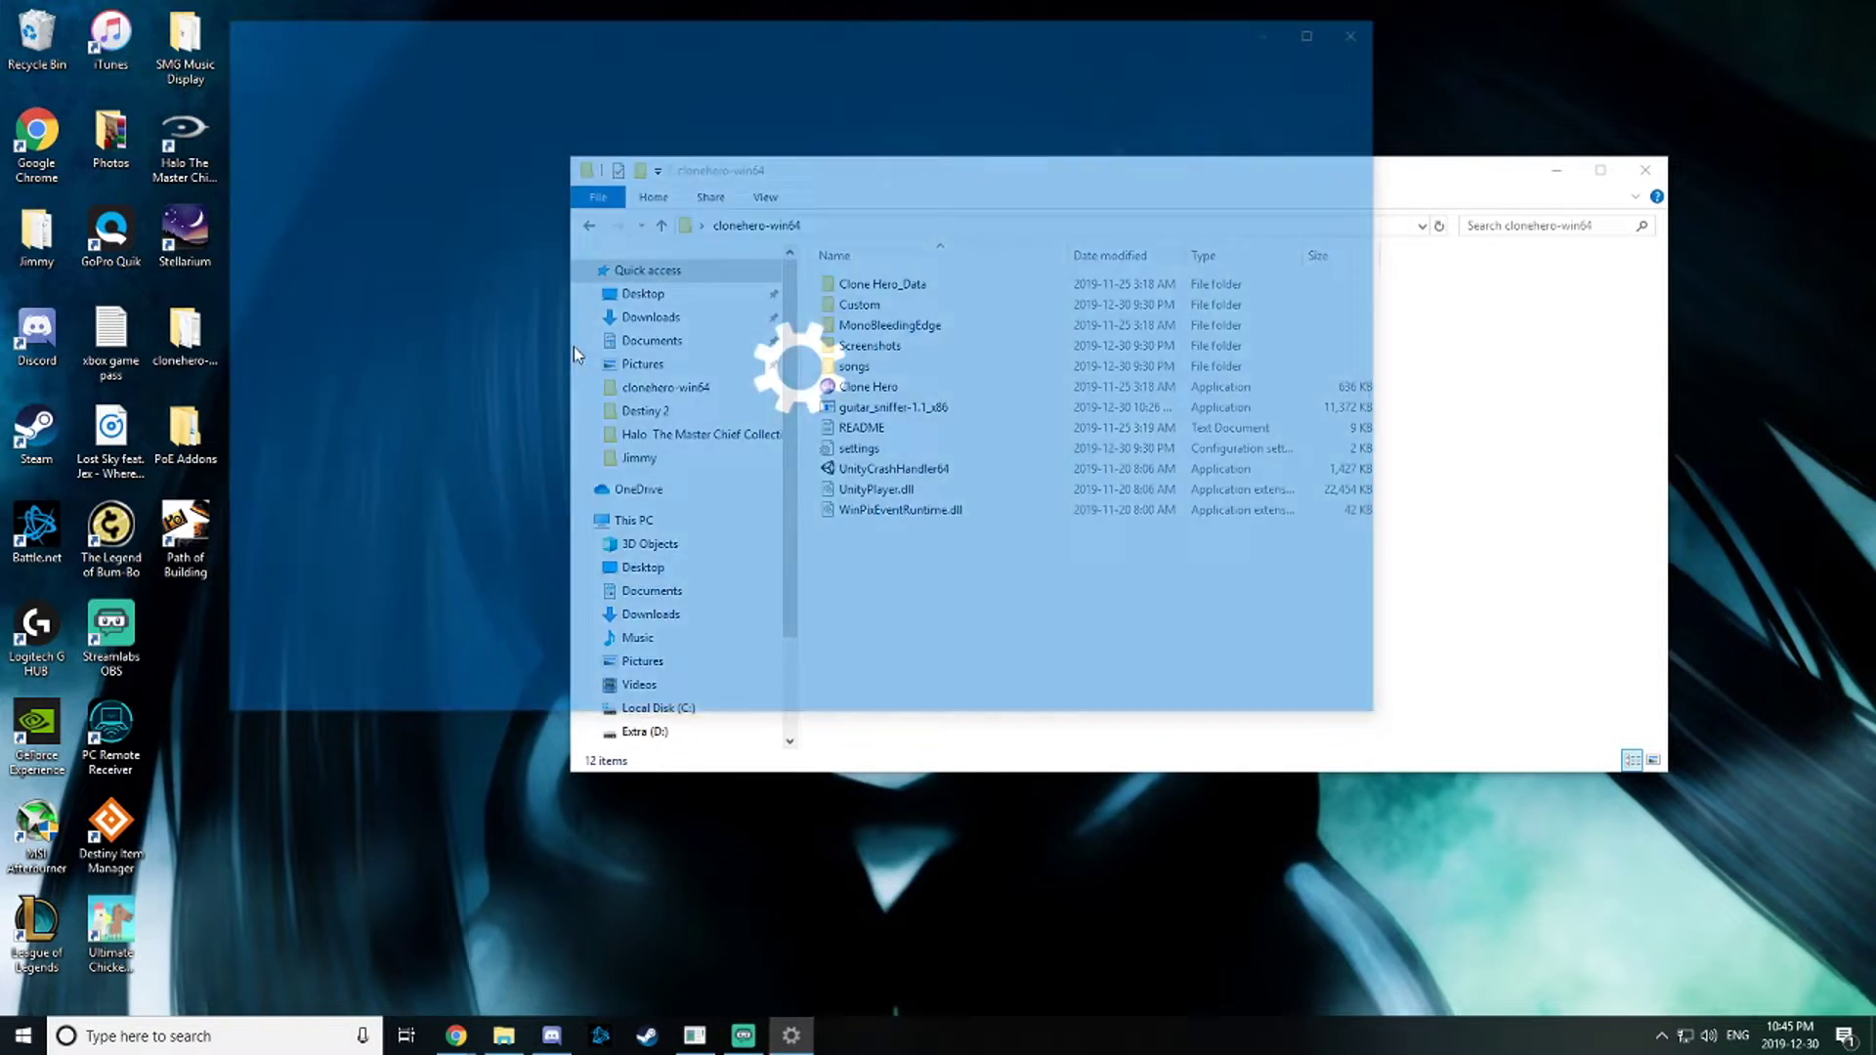
{"action": "left_click", "coordinate": [262, 86]}
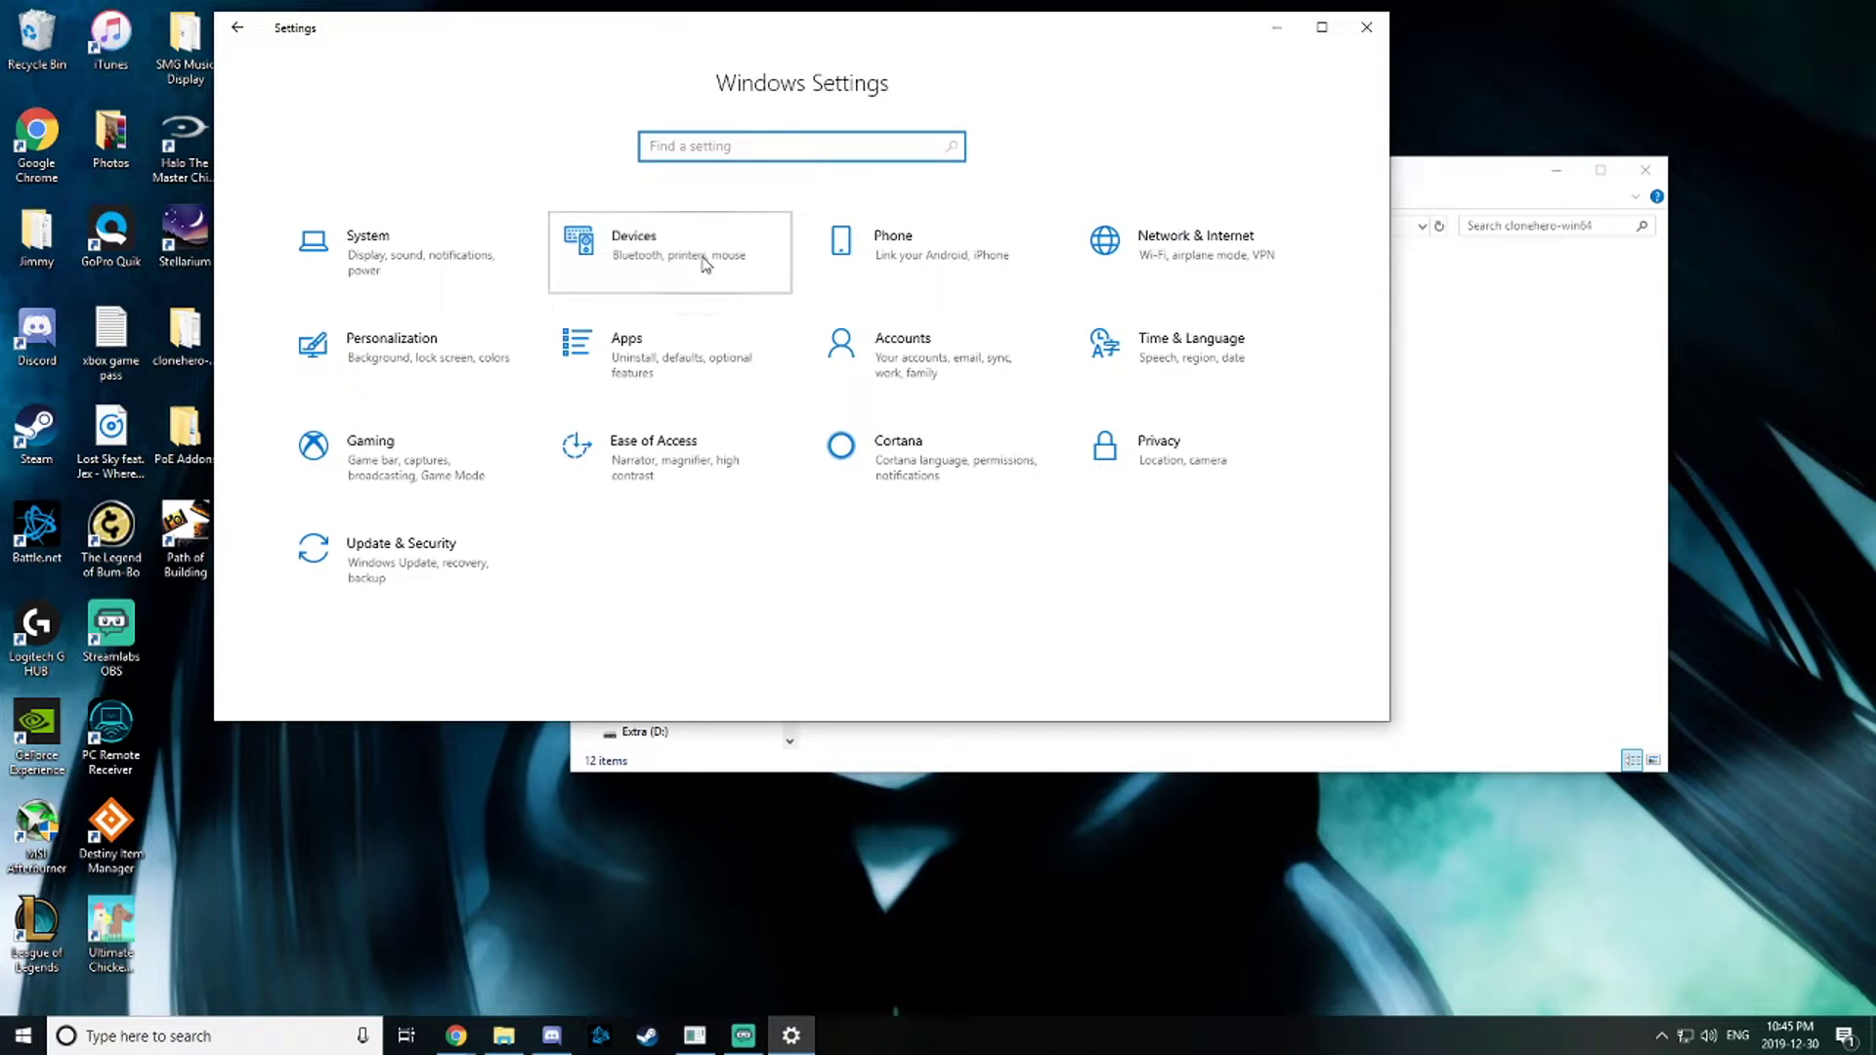
{"action": "left_click", "coordinate": [704, 264]}
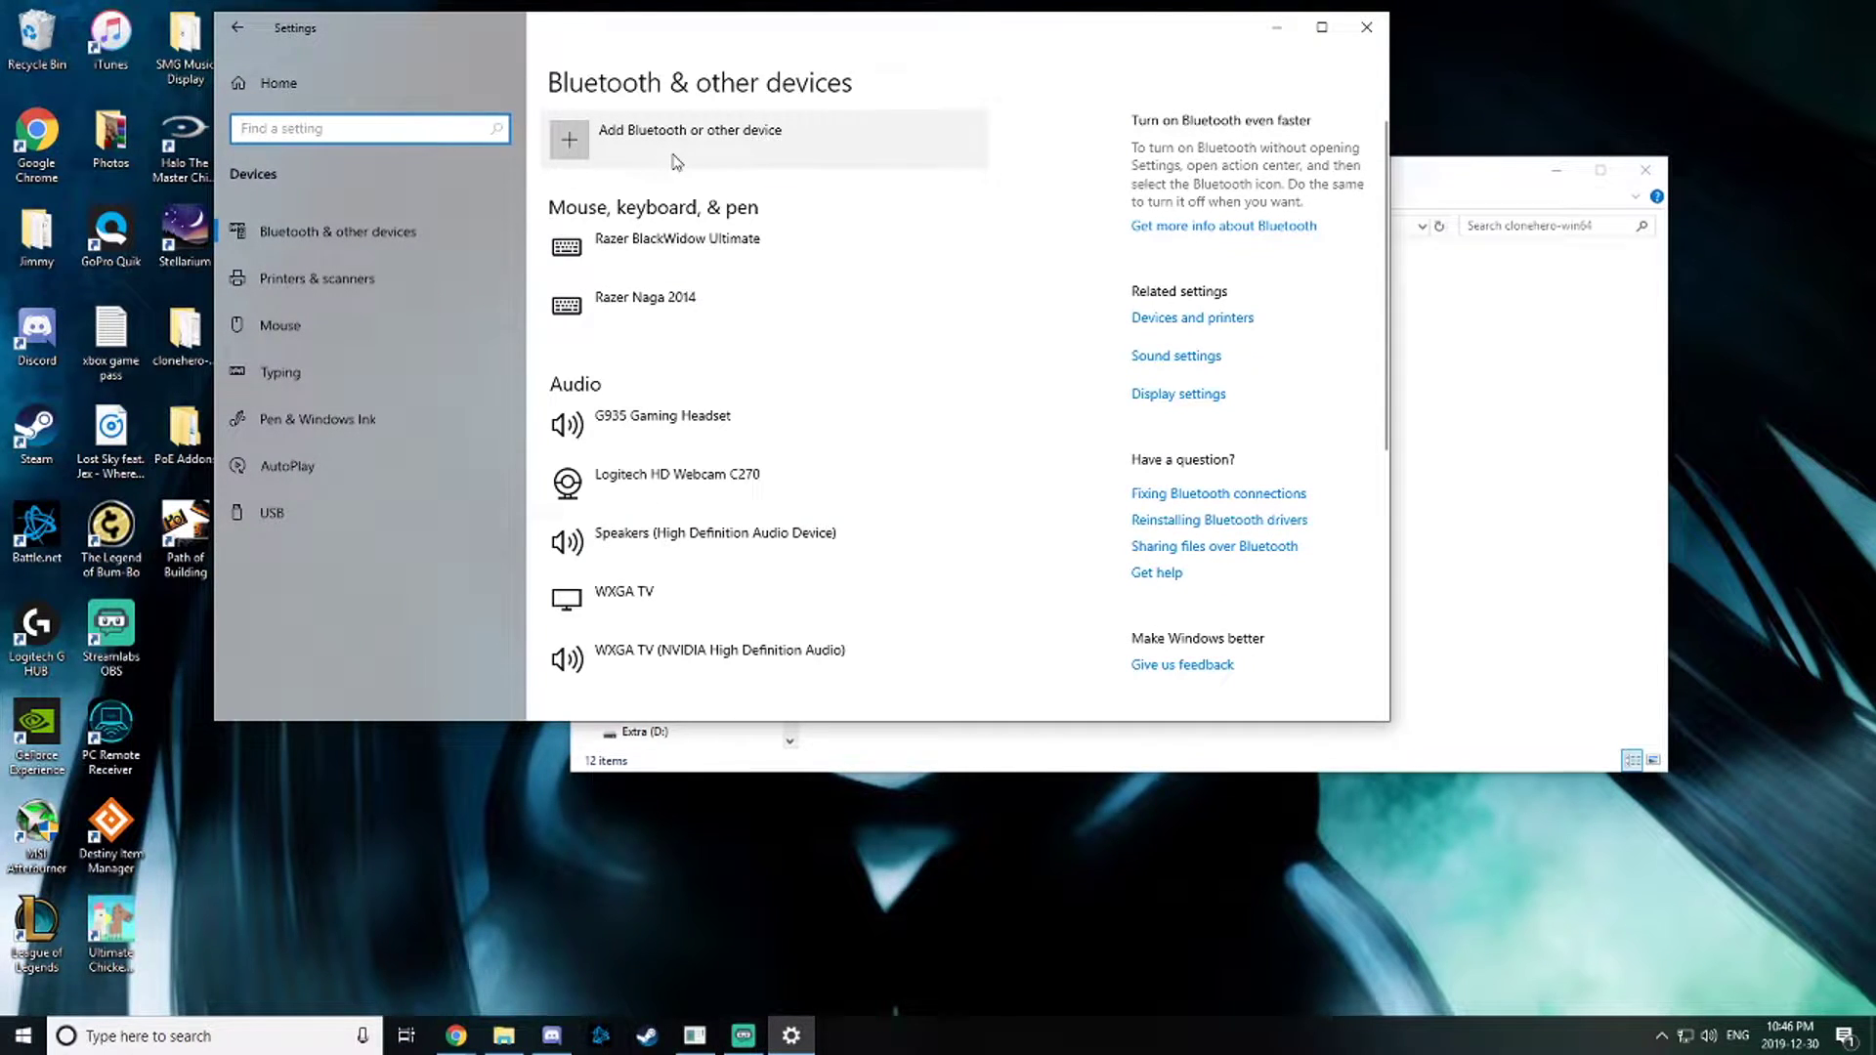
{"action": "scroll", "coordinate": [672, 162], "scroll_direction": "down", "scroll_amount": 5}
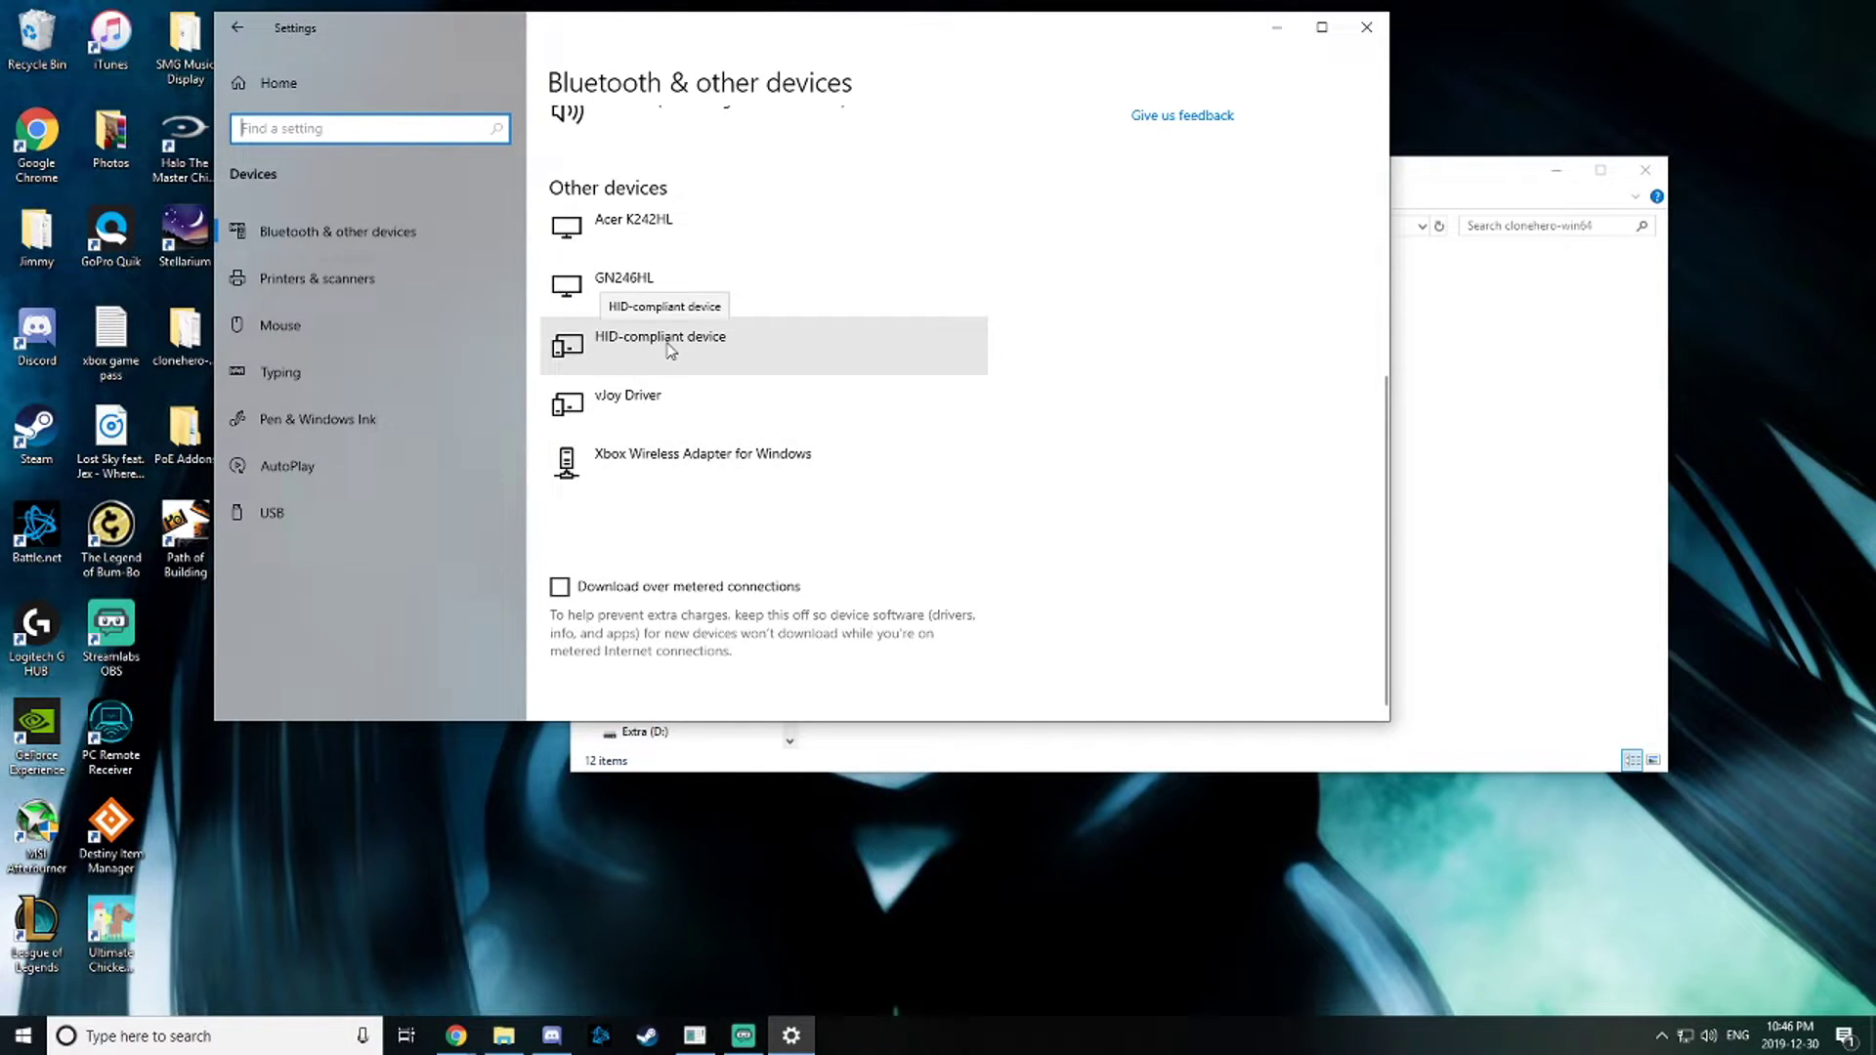
{"action": "scroll", "coordinate": [674, 350], "scroll_direction": "up", "scroll_amount": 5}
Step: Start adding an "Everything else" device, the category for Xbox controllers with Wireless Adapter, cancel the search and close Settings
{"action": "left_click", "coordinate": [657, 134]}
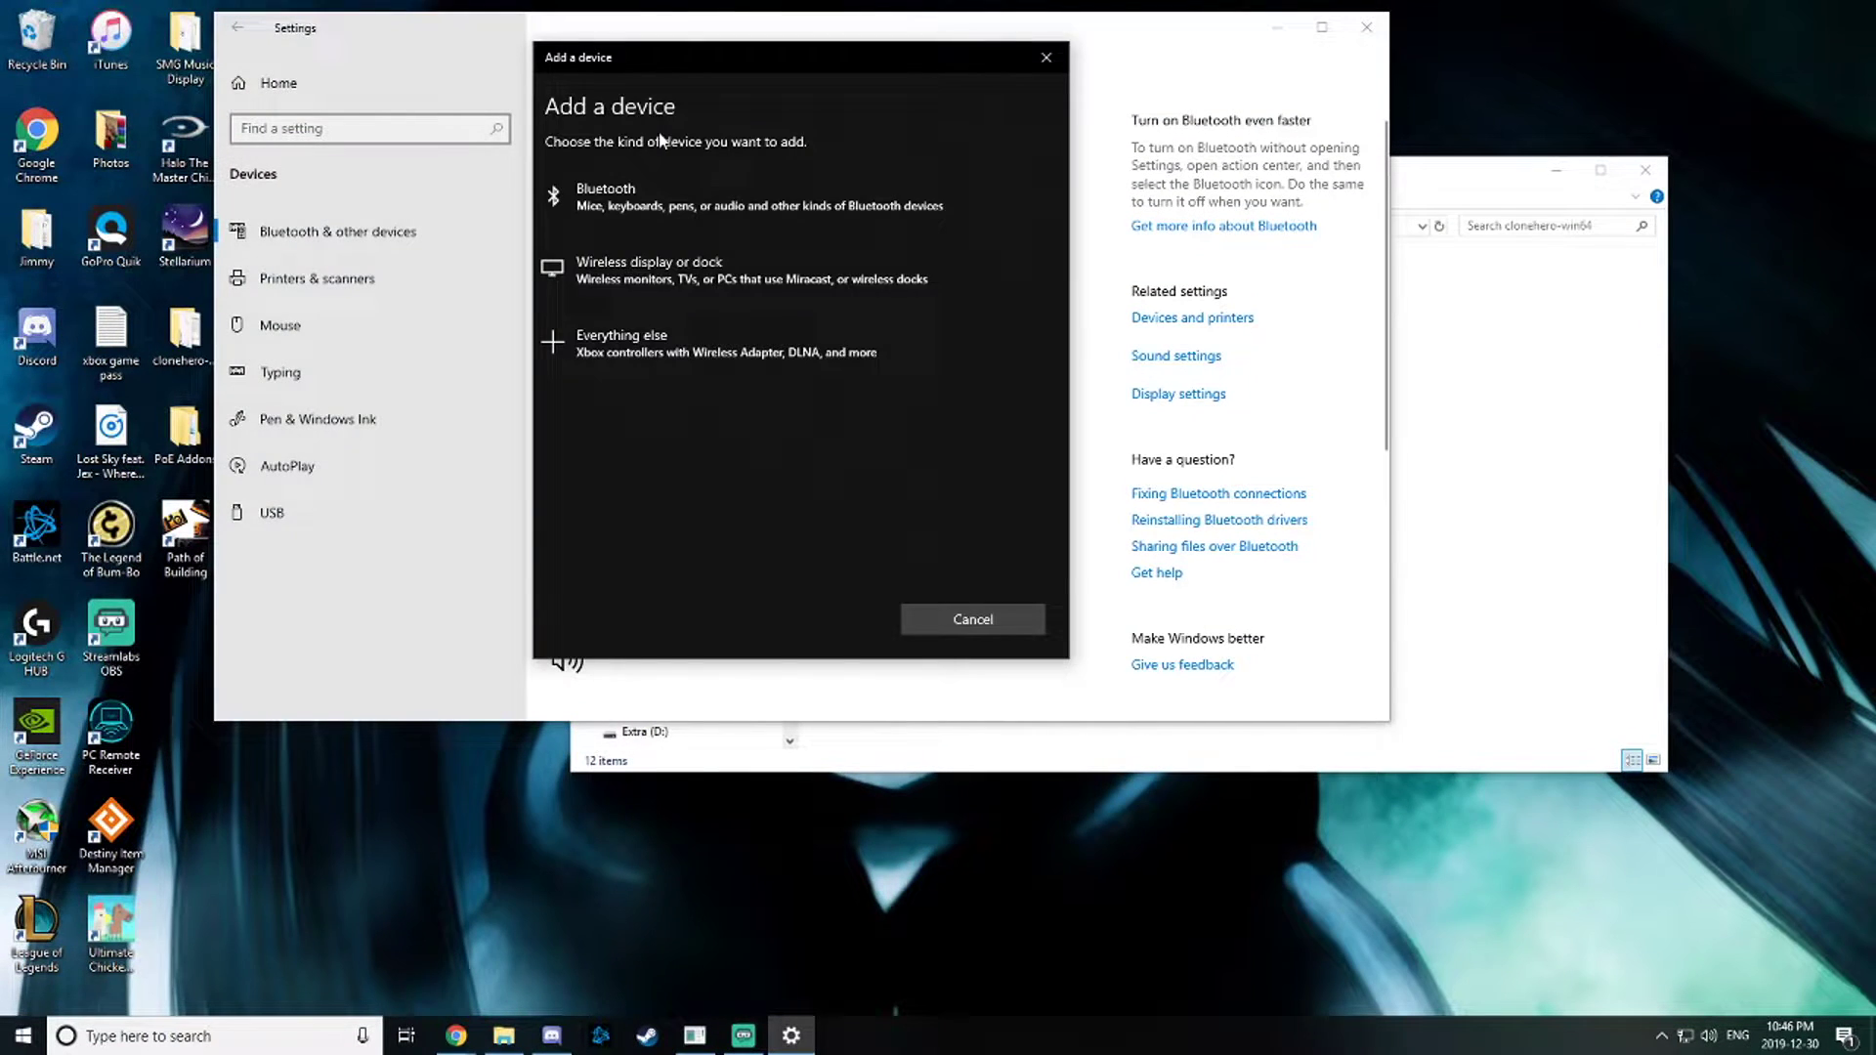
{"action": "left_click", "coordinate": [652, 358]}
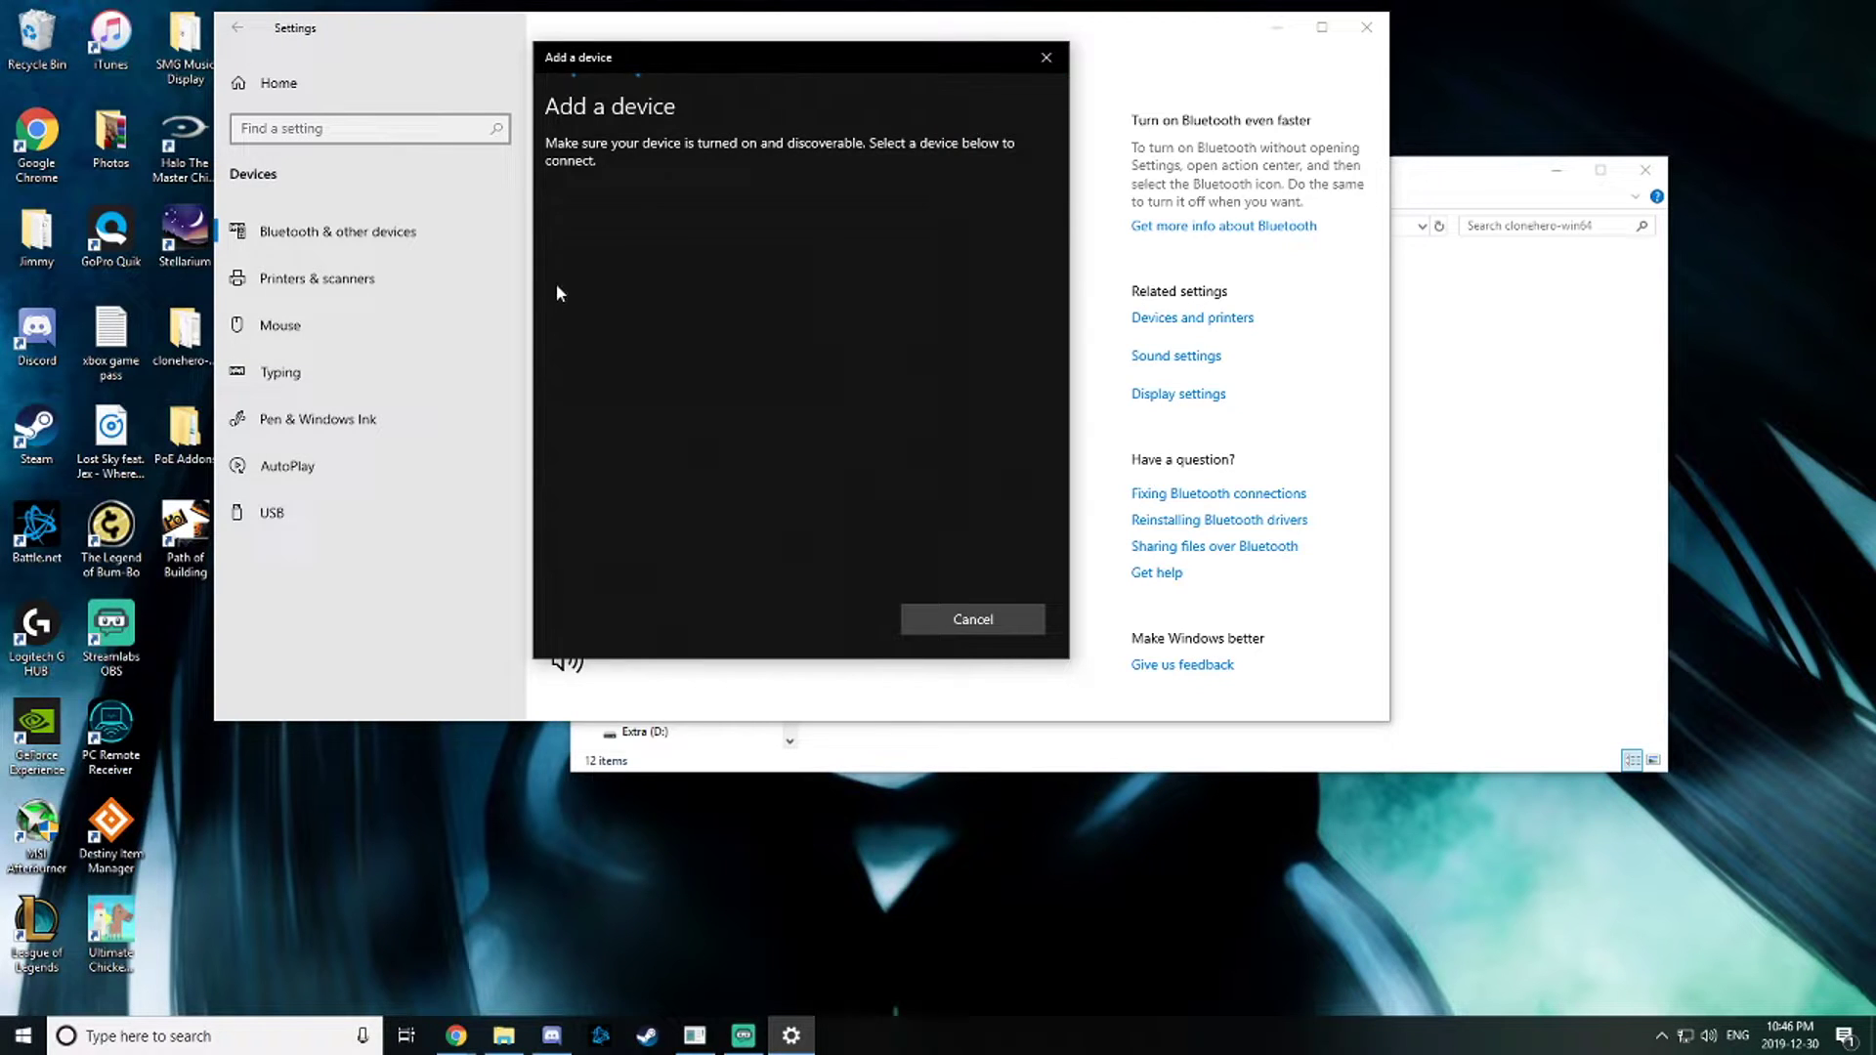
{"action": "left_click", "coordinate": [973, 619]}
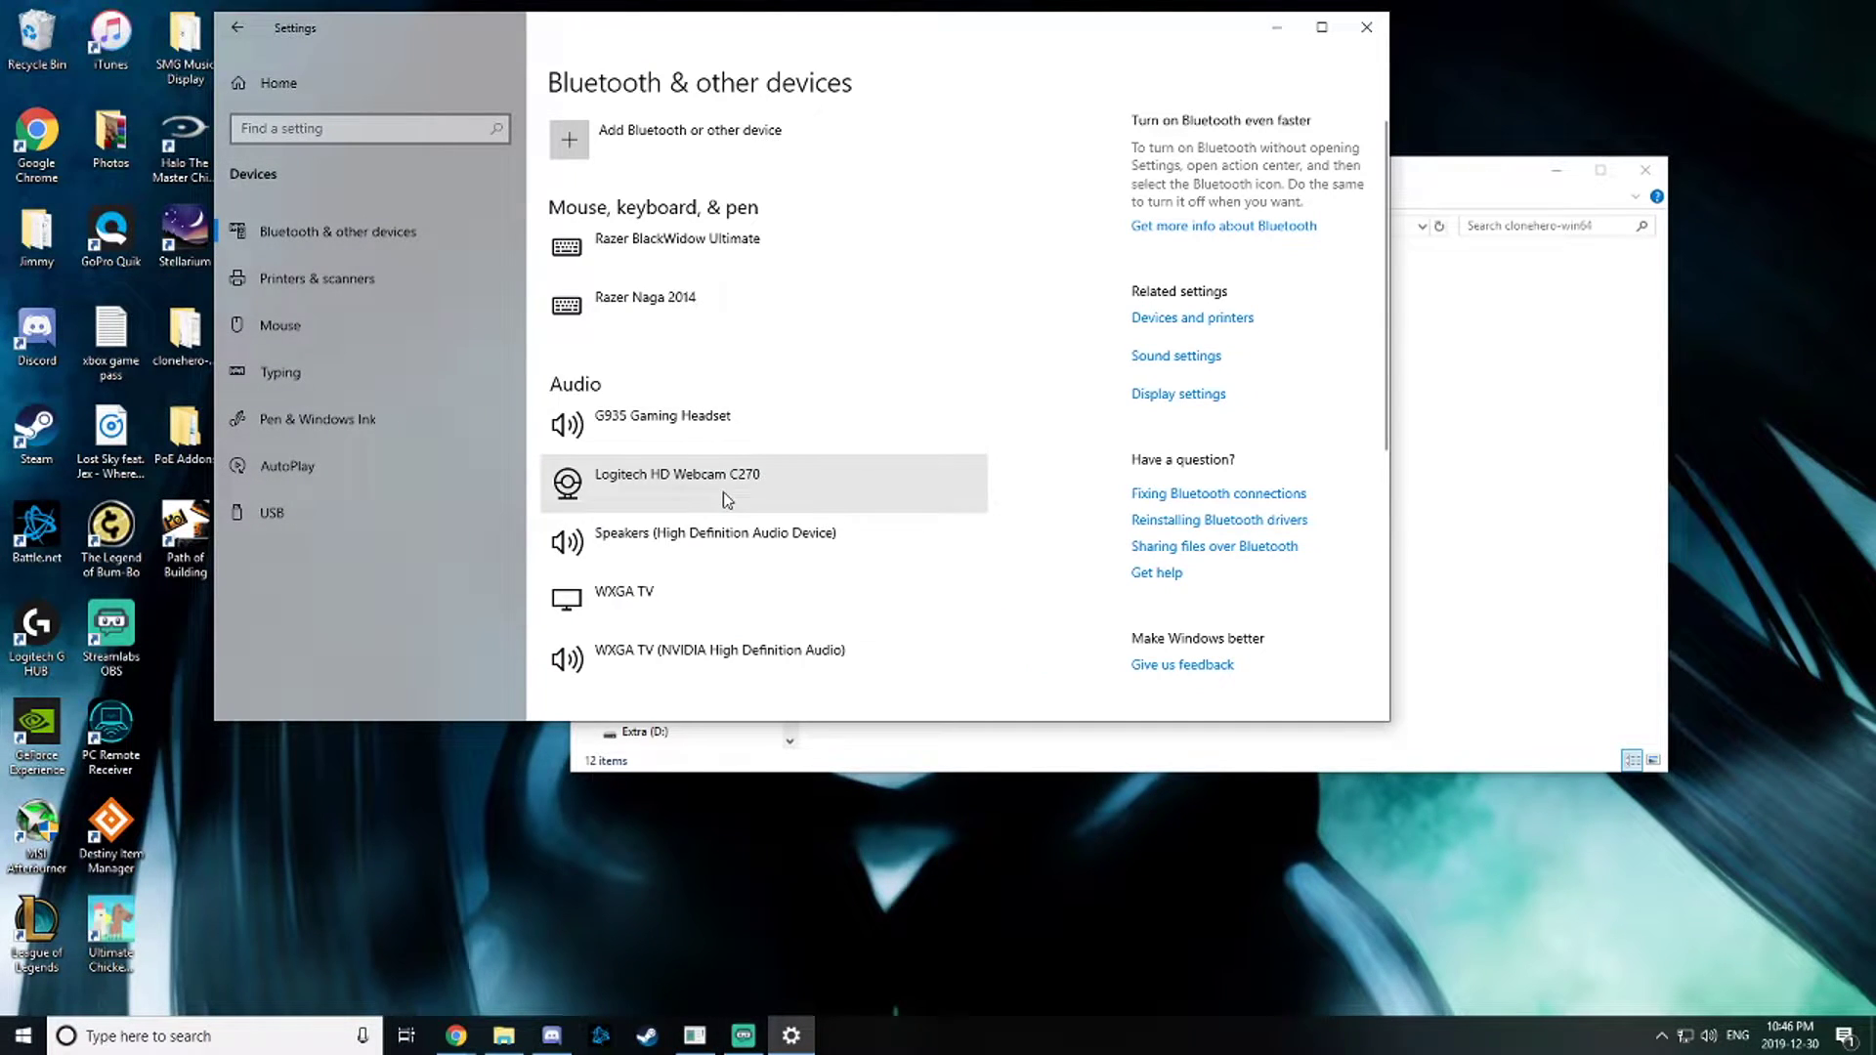
{"action": "left_click", "coordinate": [1366, 28]}
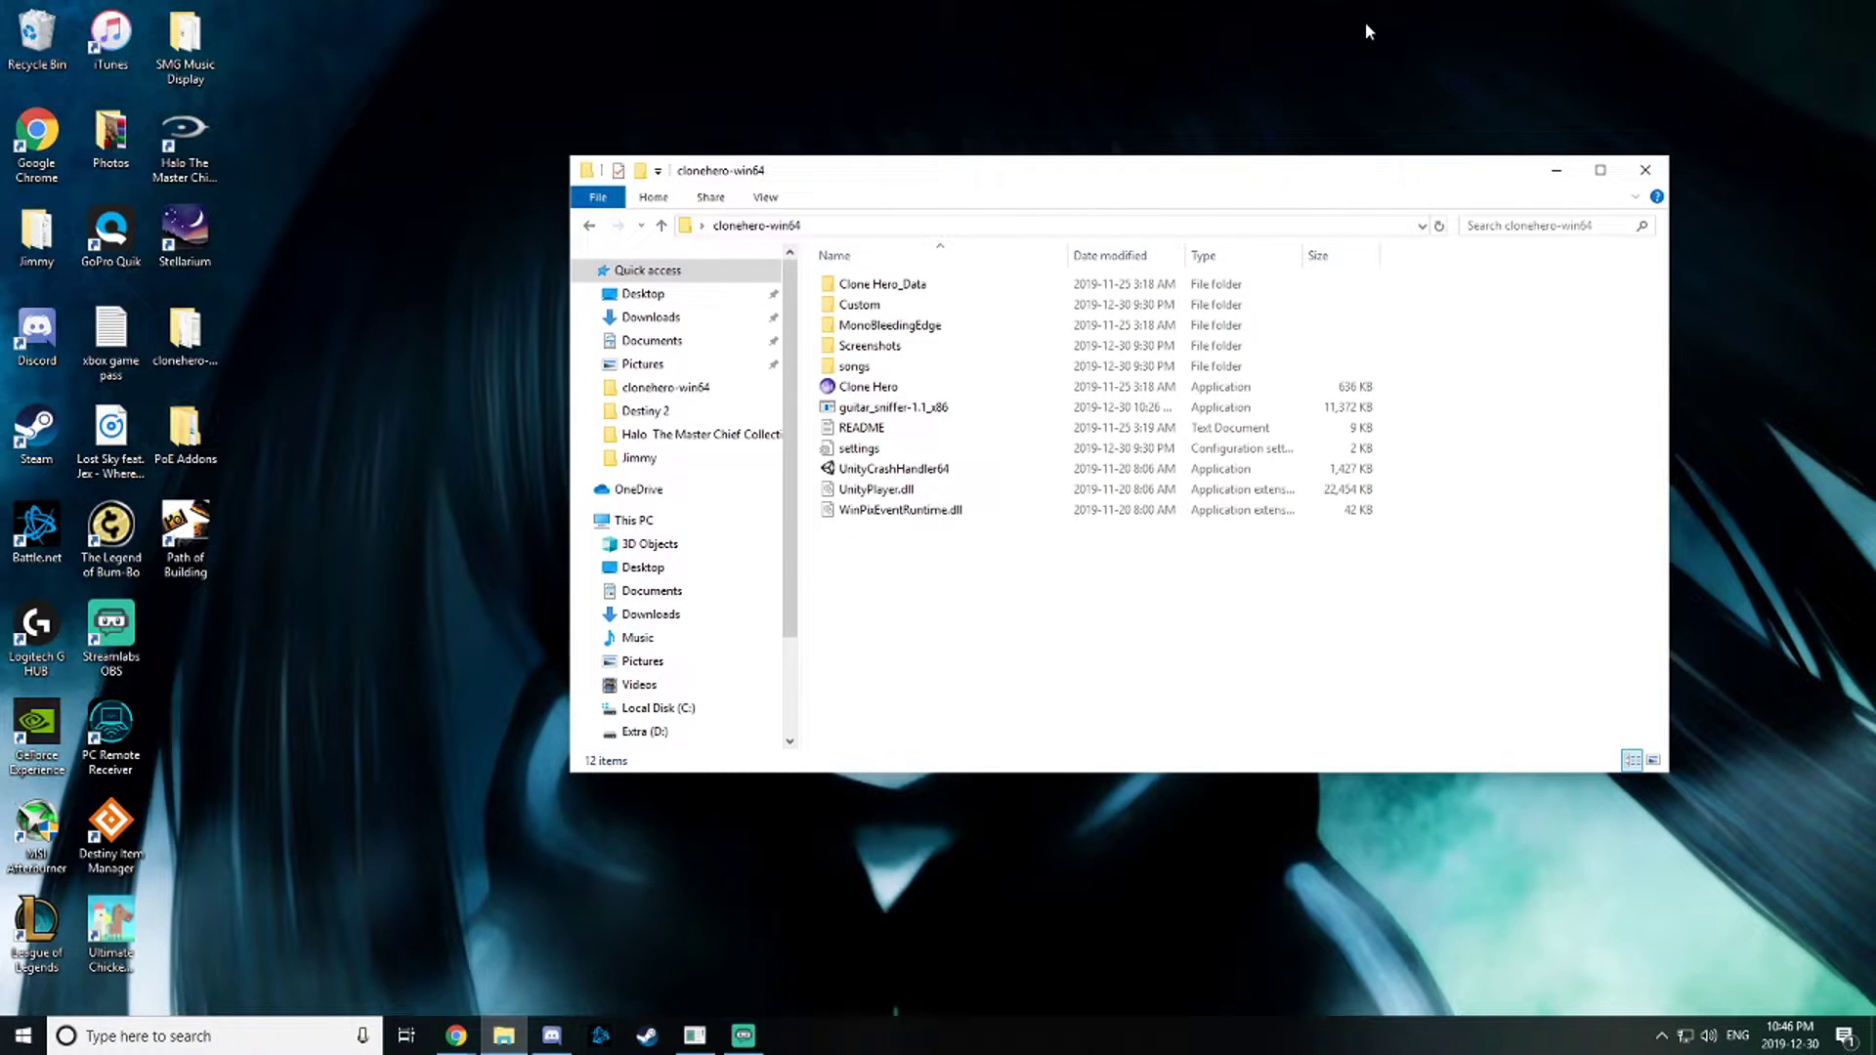
Step: Switch to the guitarsniffer GitHub page in Chrome and examine the README's WinPCap and USBPcap installation sections
{"action": "left_click", "coordinate": [456, 1036]}
{"action": "left_click", "coordinate": [564, 957]}
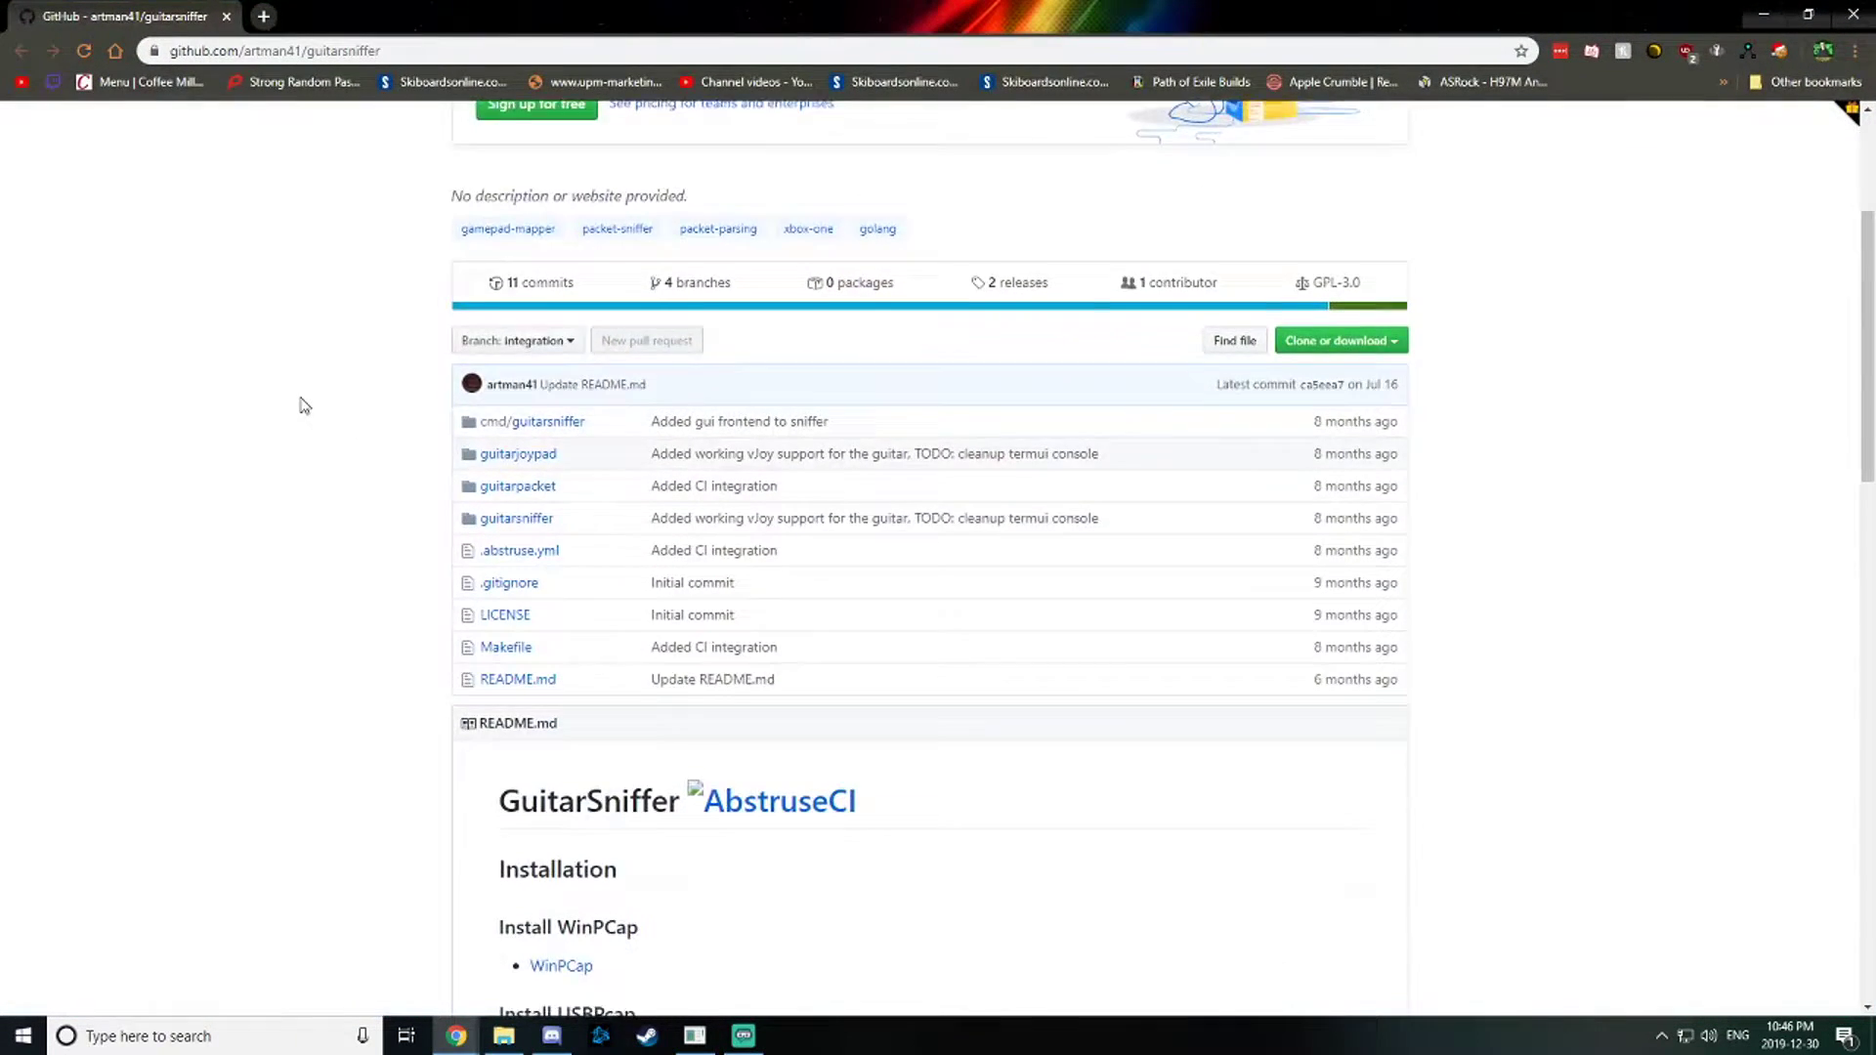
{"action": "scroll", "coordinate": [716, 414], "scroll_direction": "down", "scroll_amount": 5}
{"action": "left_click_drag", "start_coordinate": [655, 428], "coordinate": [513, 342]}
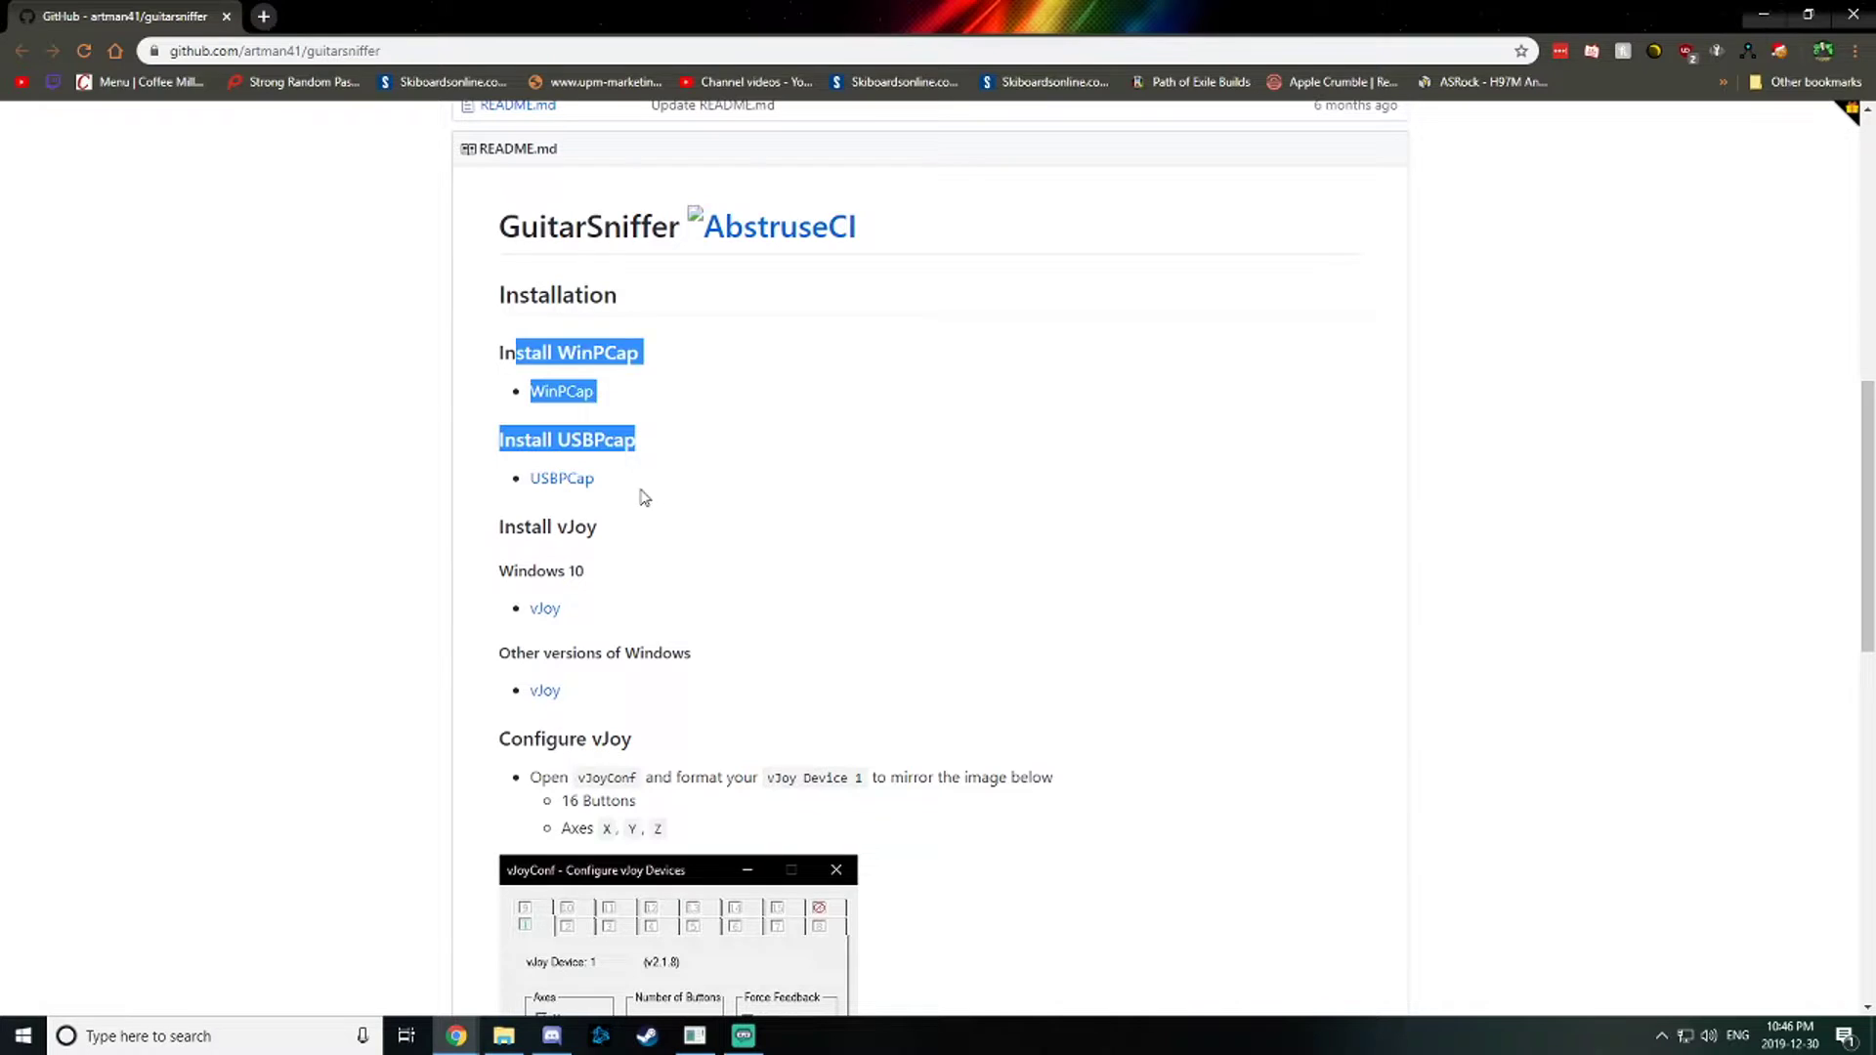
{"action": "left_click_drag", "start_coordinate": [641, 495], "coordinate": [497, 339]}
{"action": "left_click", "coordinate": [767, 453]}
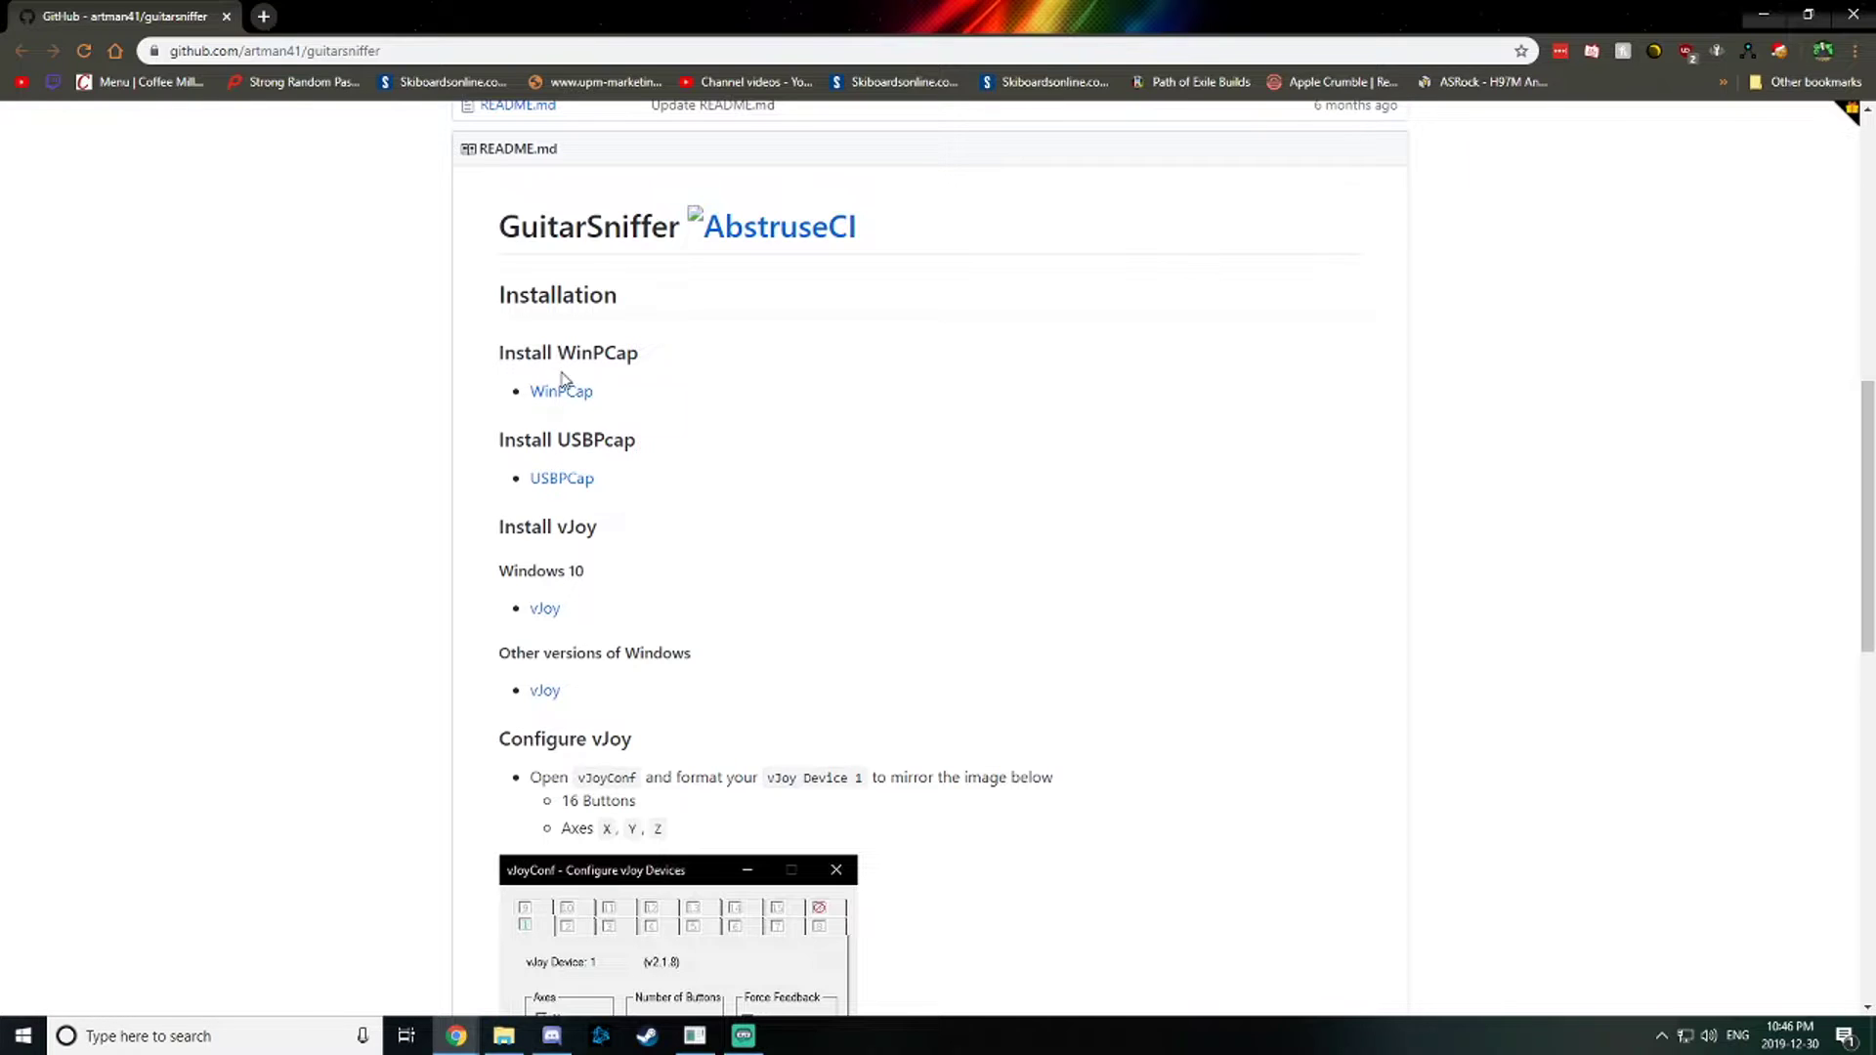
Step: Open the Windows 10 vJoy release page from the README, start downloading vJoySetup.exe and cancel the save
{"action": "scroll", "coordinate": [665, 488], "scroll_direction": "down", "scroll_amount": 1}
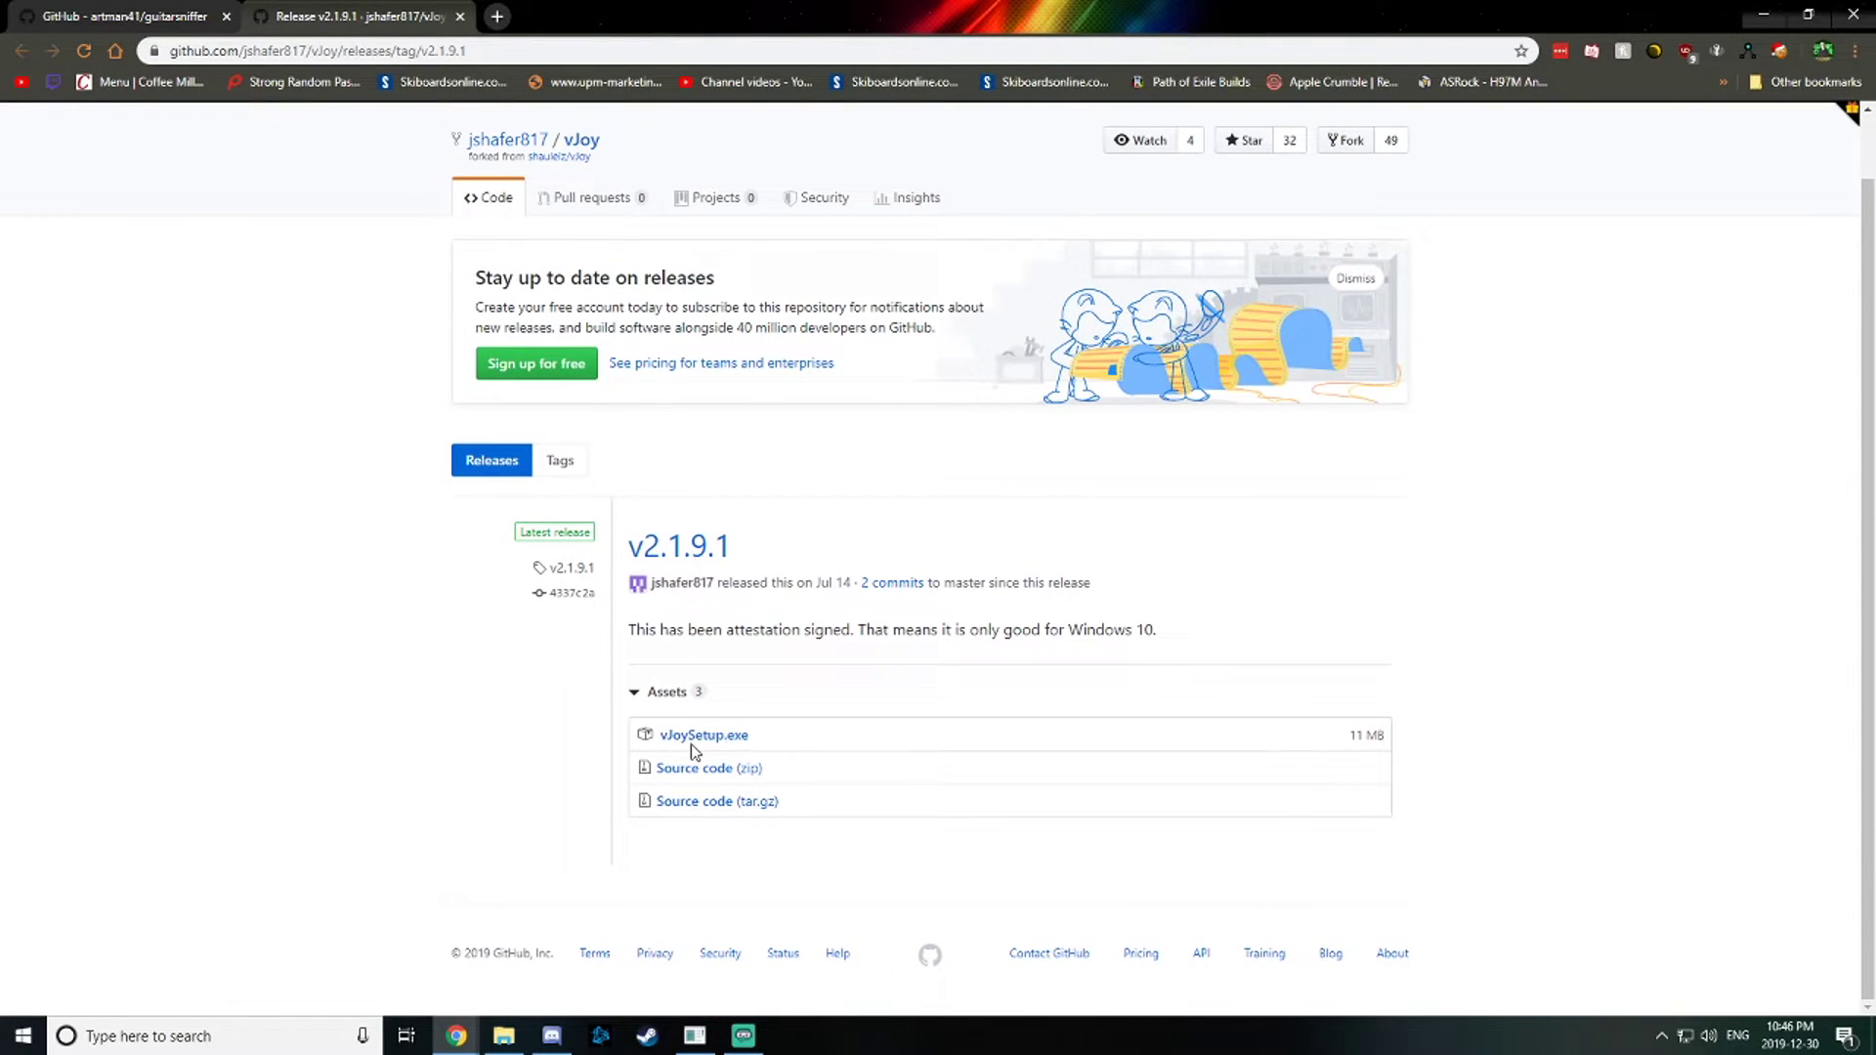
{"action": "left_click", "coordinate": [702, 740]}
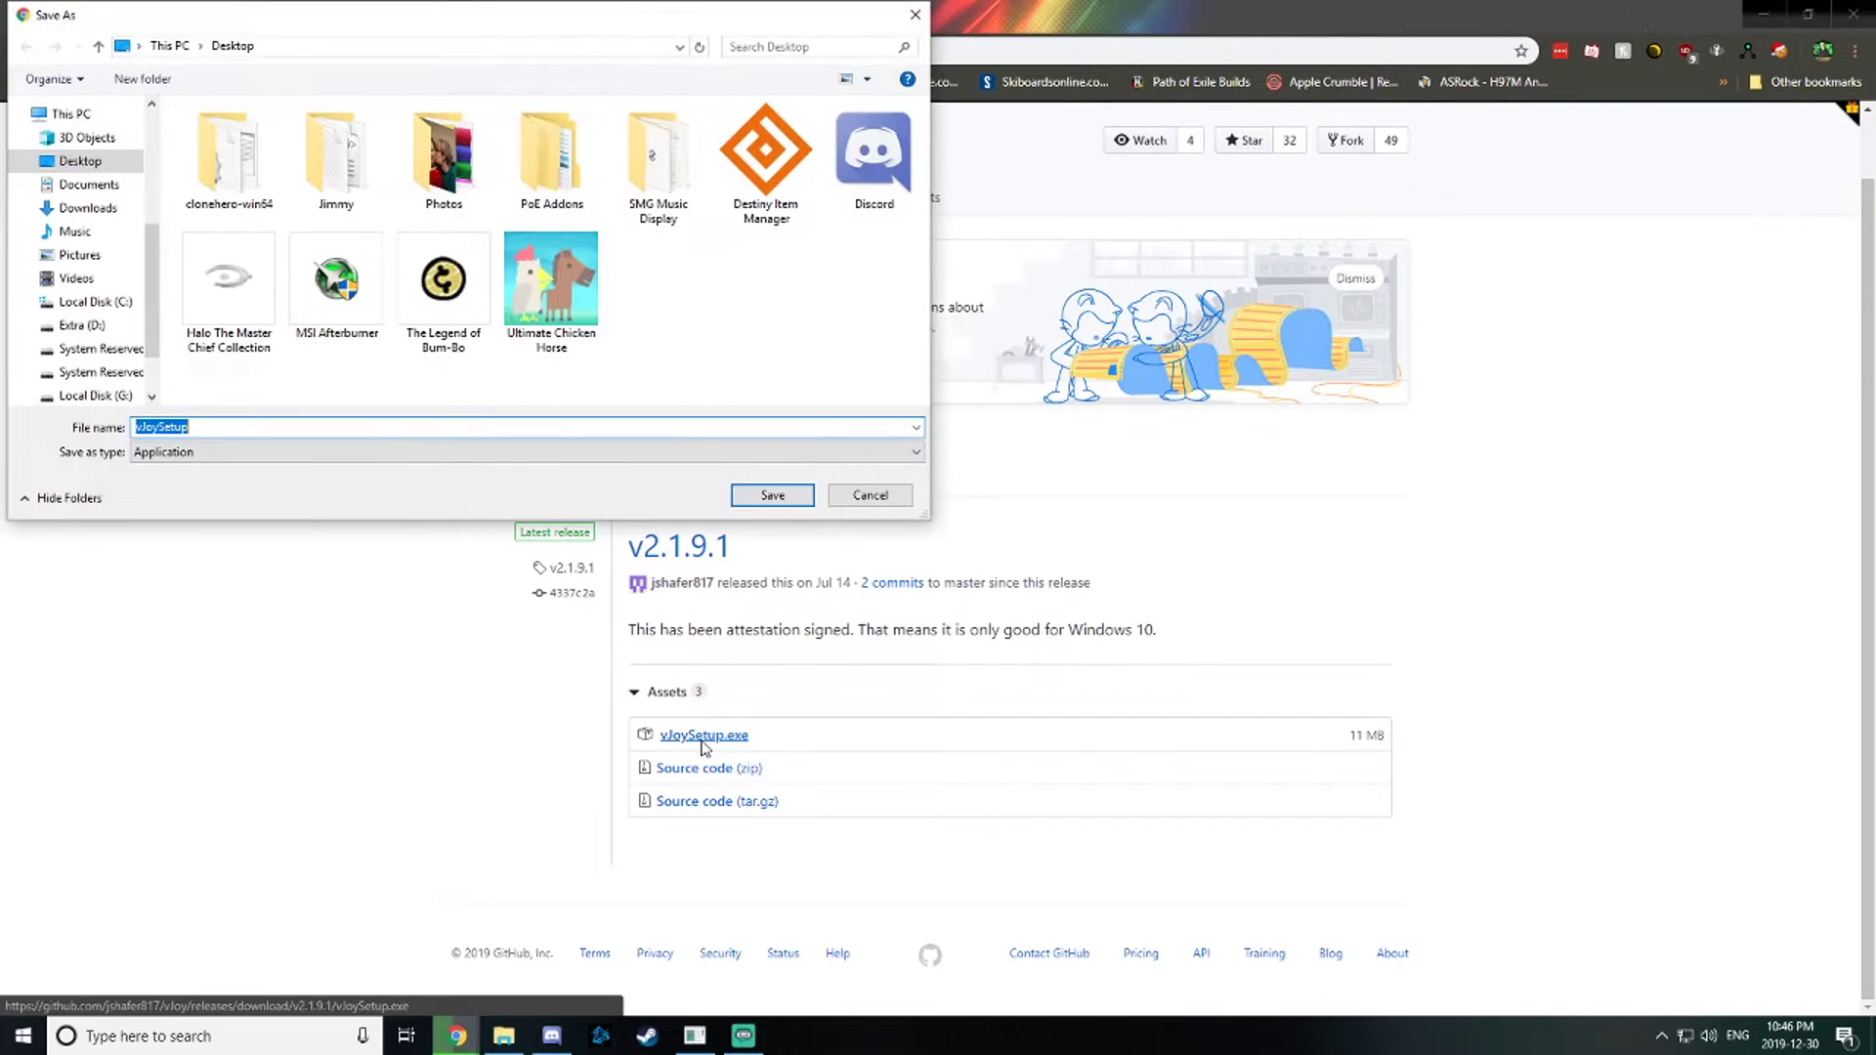
{"action": "left_click", "coordinate": [869, 495]}
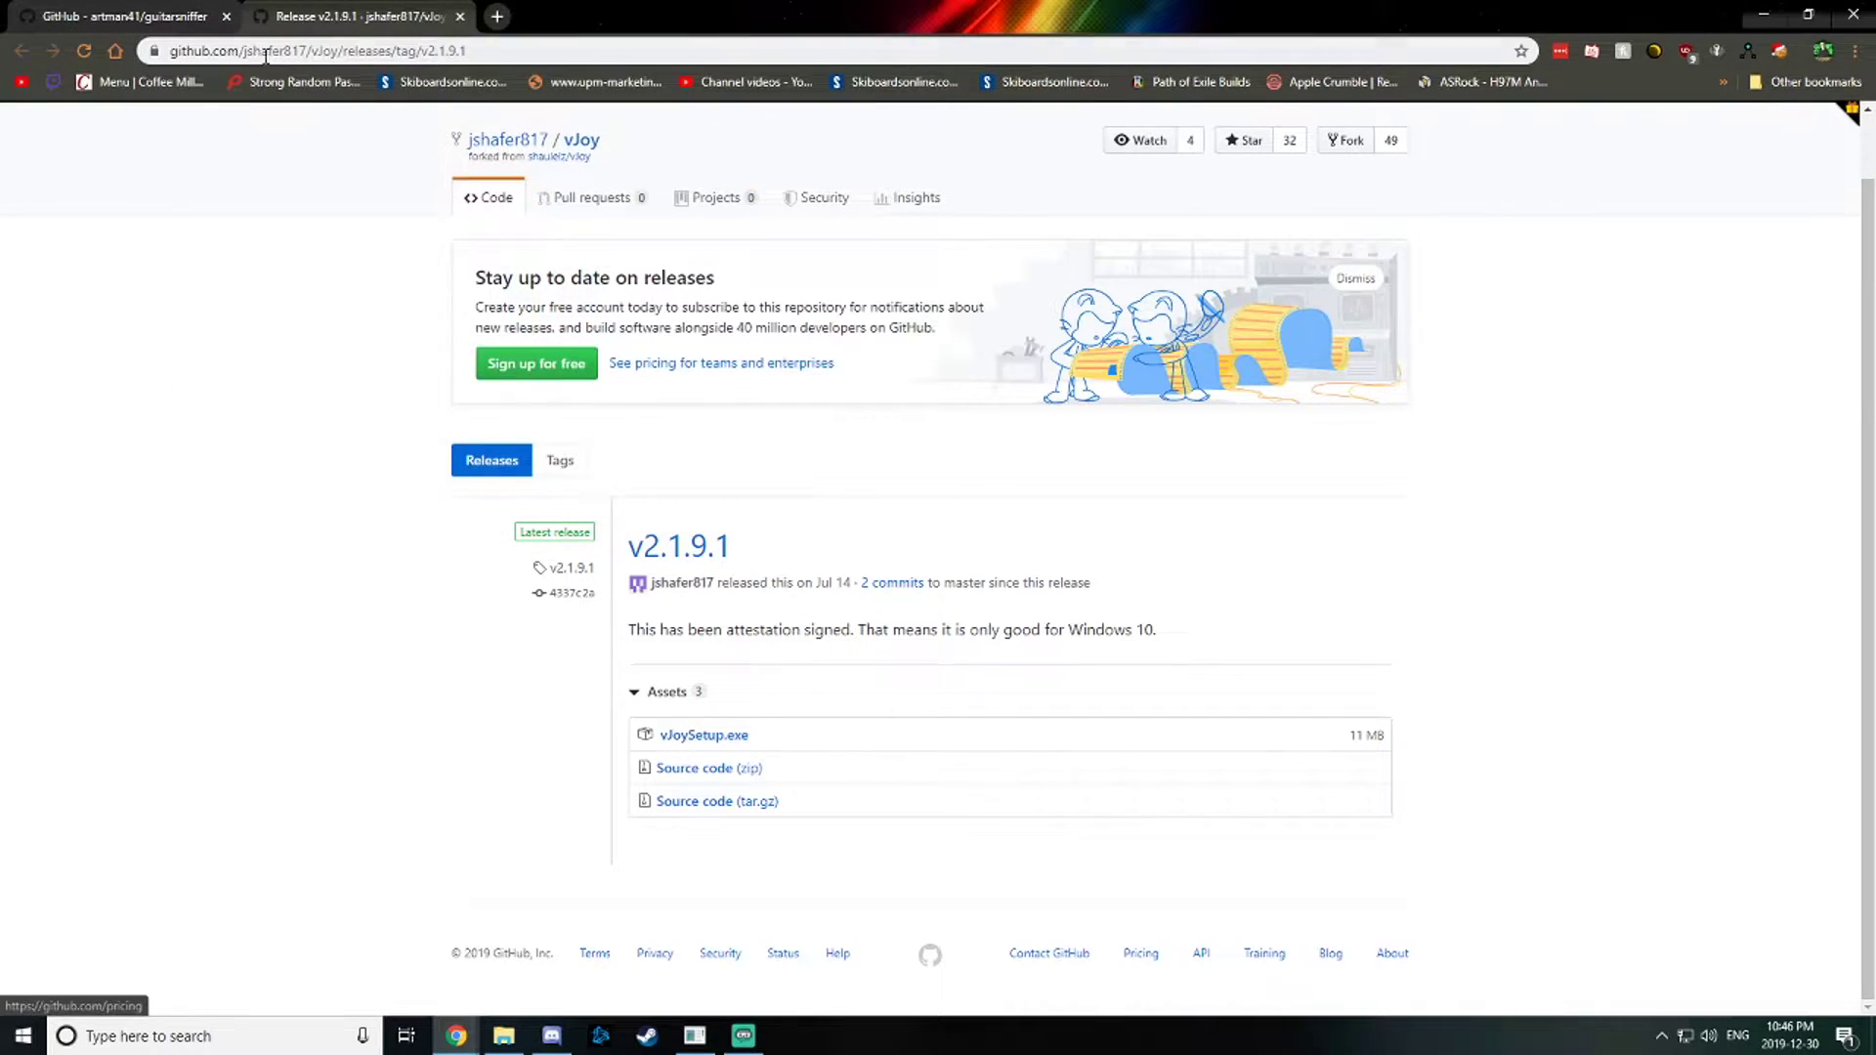
Step: Return to the guitarsniffer README's Configure vJoy section and open the vJoyConf utility
{"action": "left_click", "coordinate": [217, 18]}
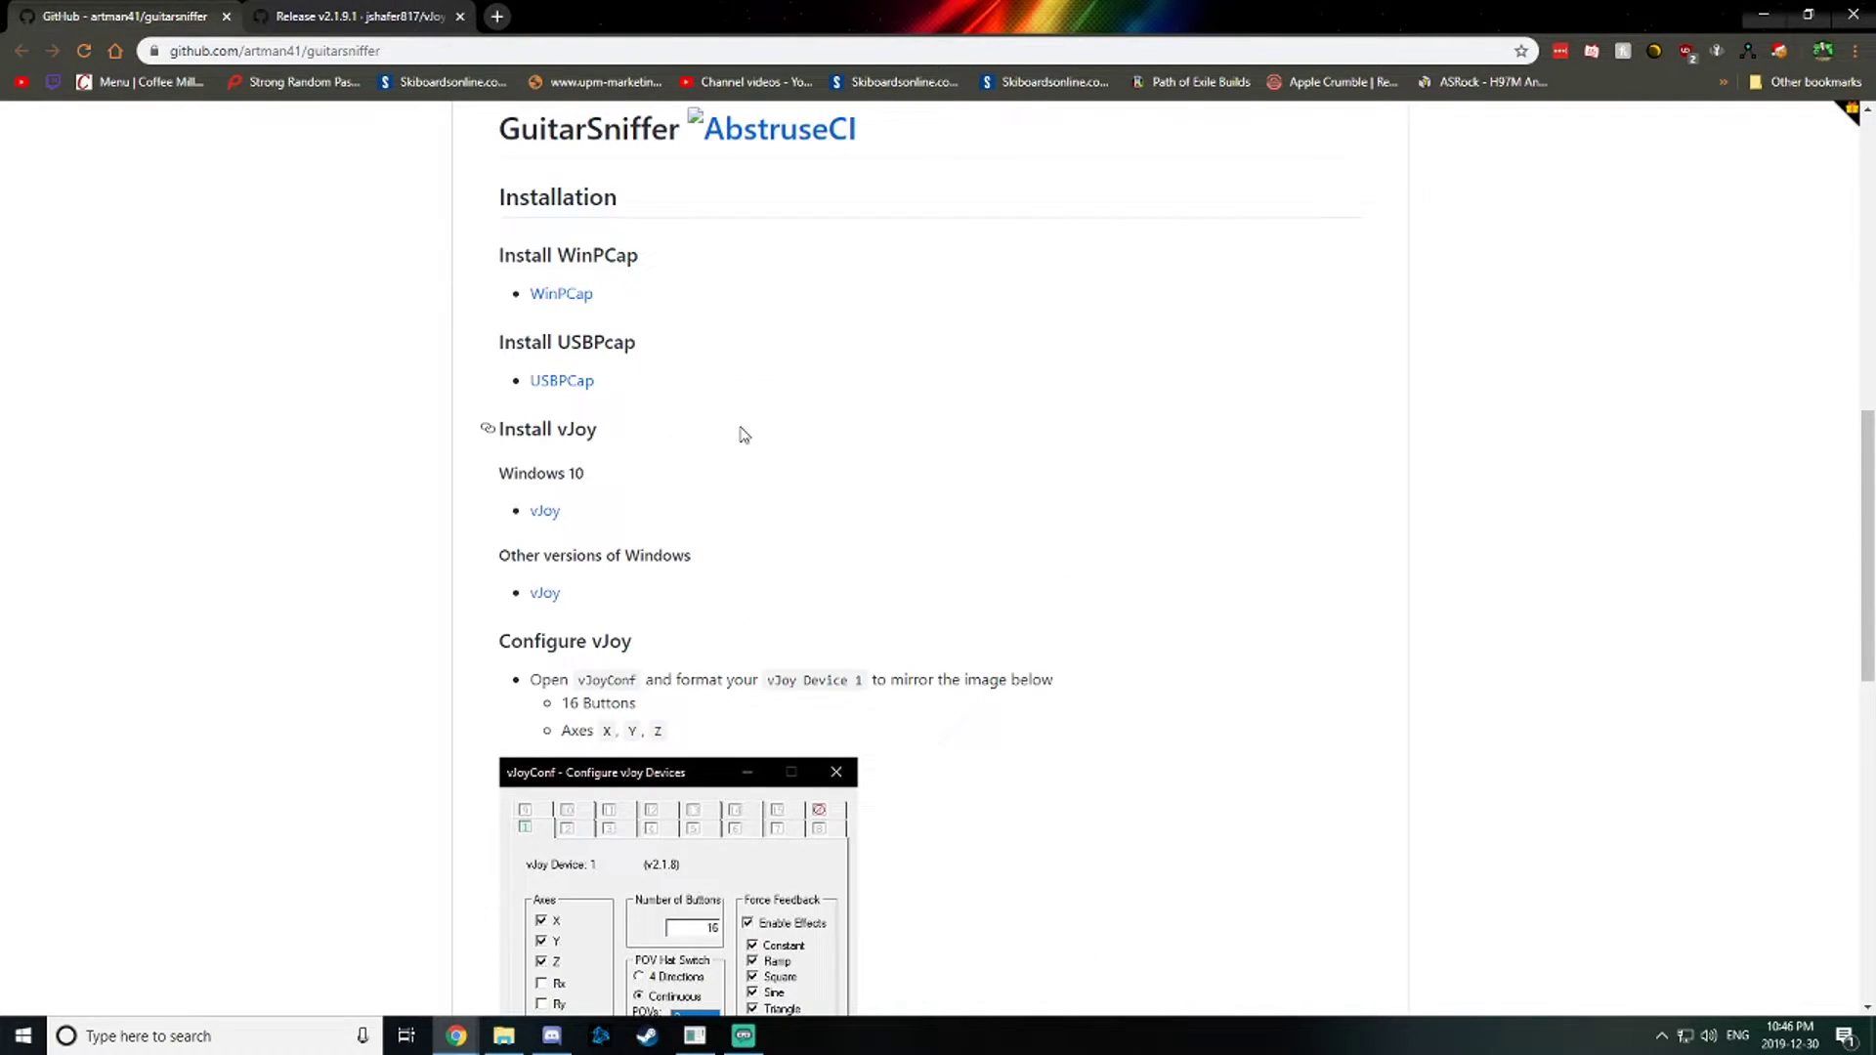
{"action": "scroll", "coordinate": [743, 433], "scroll_direction": "up", "scroll_amount": 7}
{"action": "scroll", "coordinate": [743, 433], "scroll_direction": "up", "scroll_amount": 3}
{"action": "scroll", "coordinate": [743, 433], "scroll_direction": "down", "scroll_amount": 10}
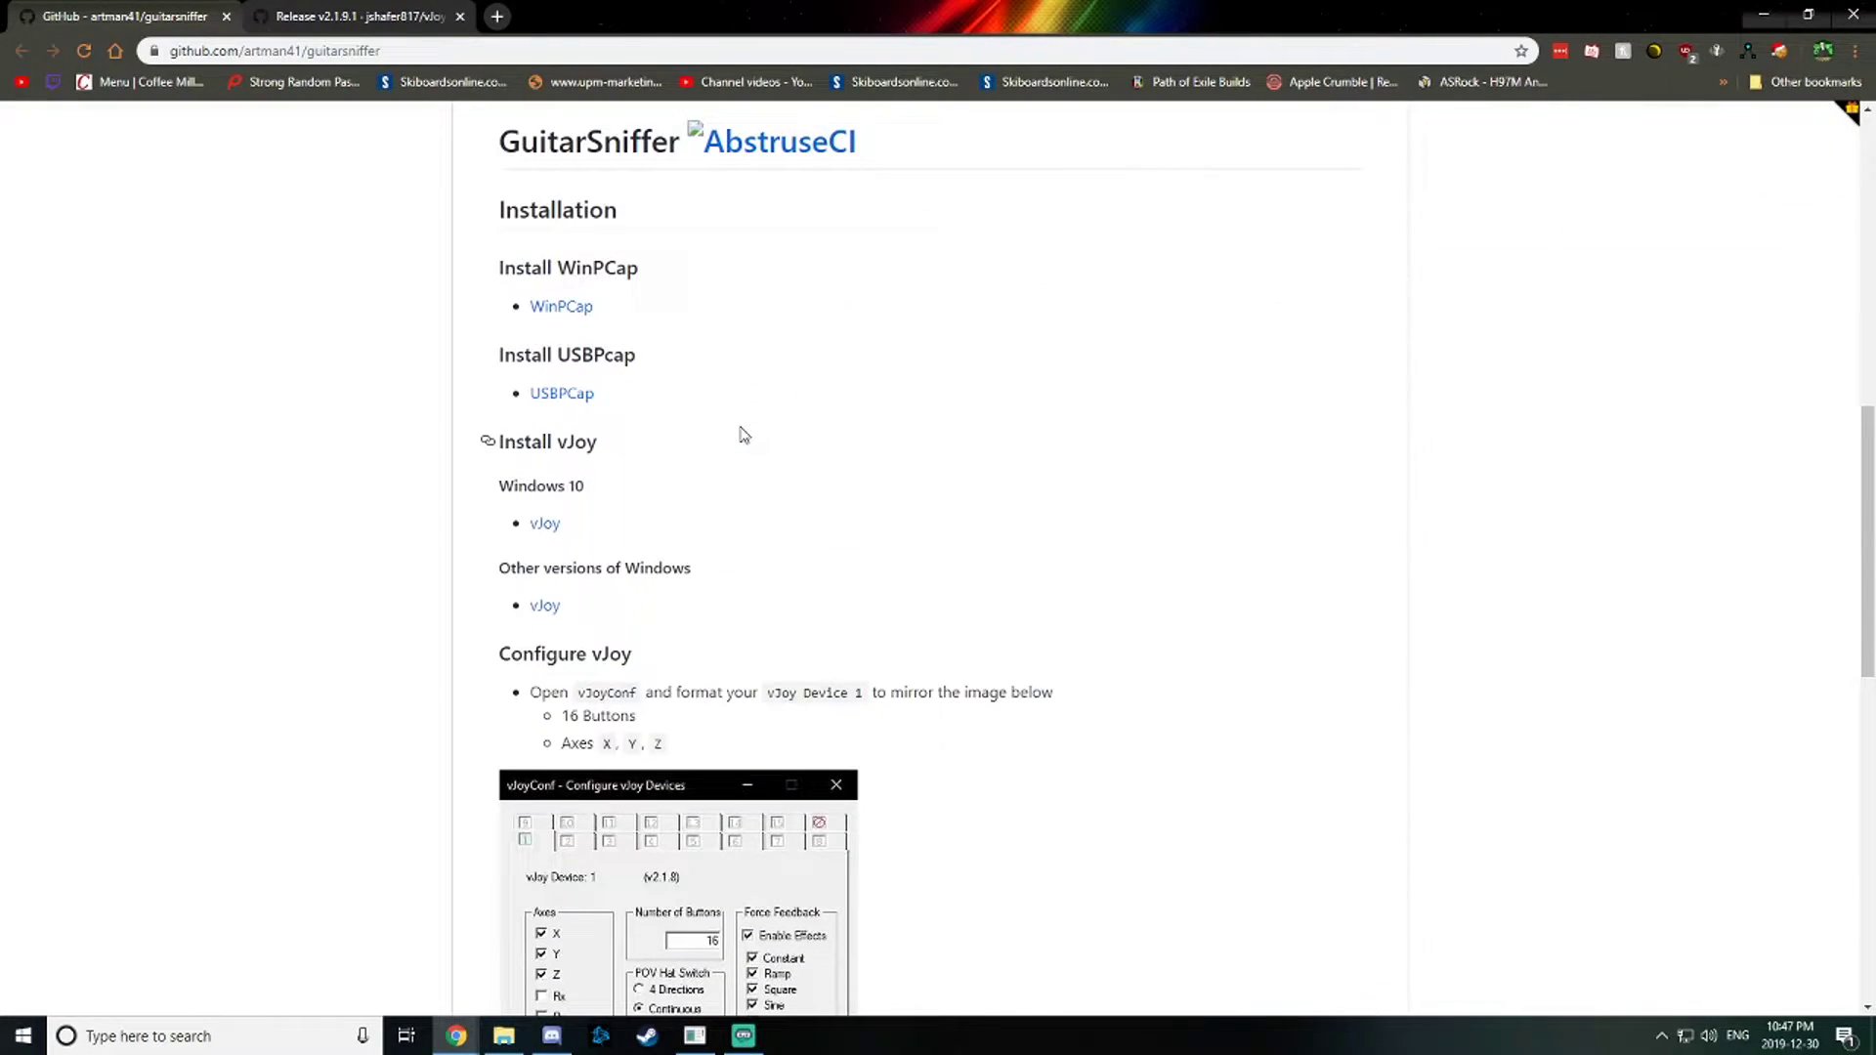
{"action": "scroll", "coordinate": [743, 435], "scroll_direction": "down", "scroll_amount": 3}
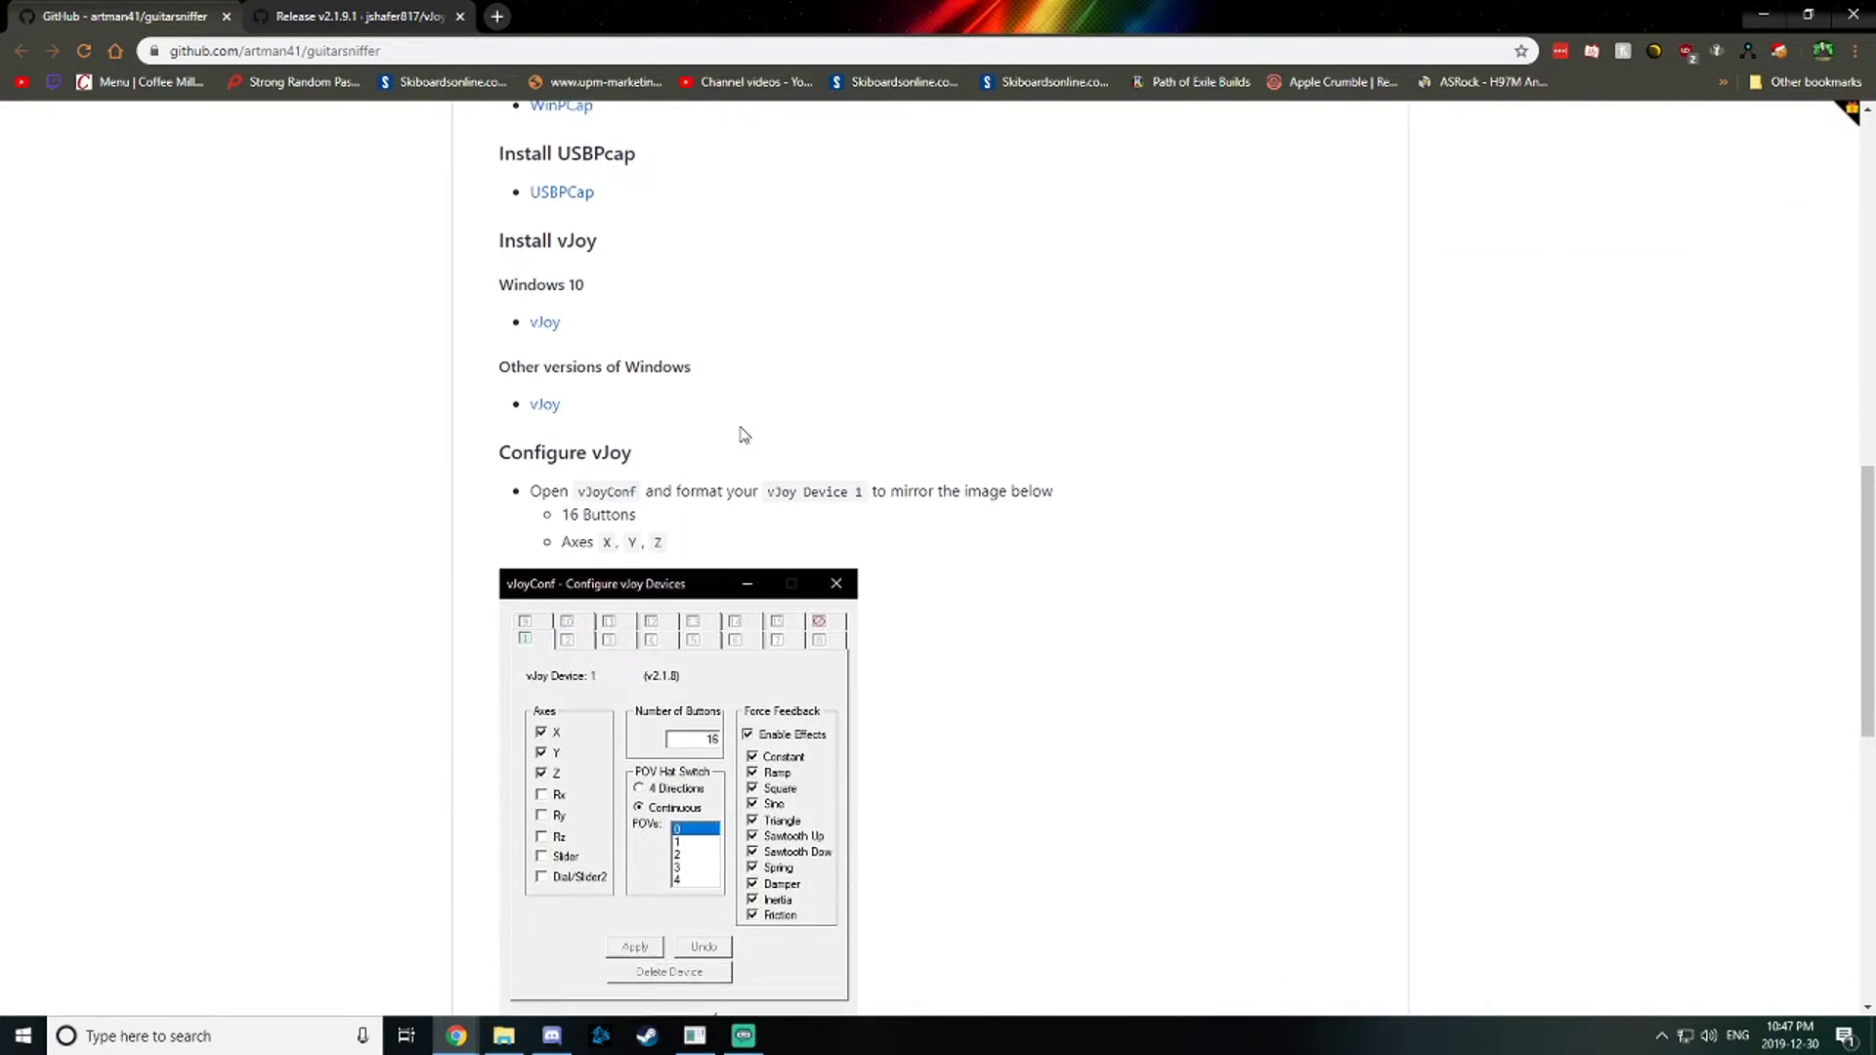
{"action": "left_click", "coordinate": [23, 1036]}
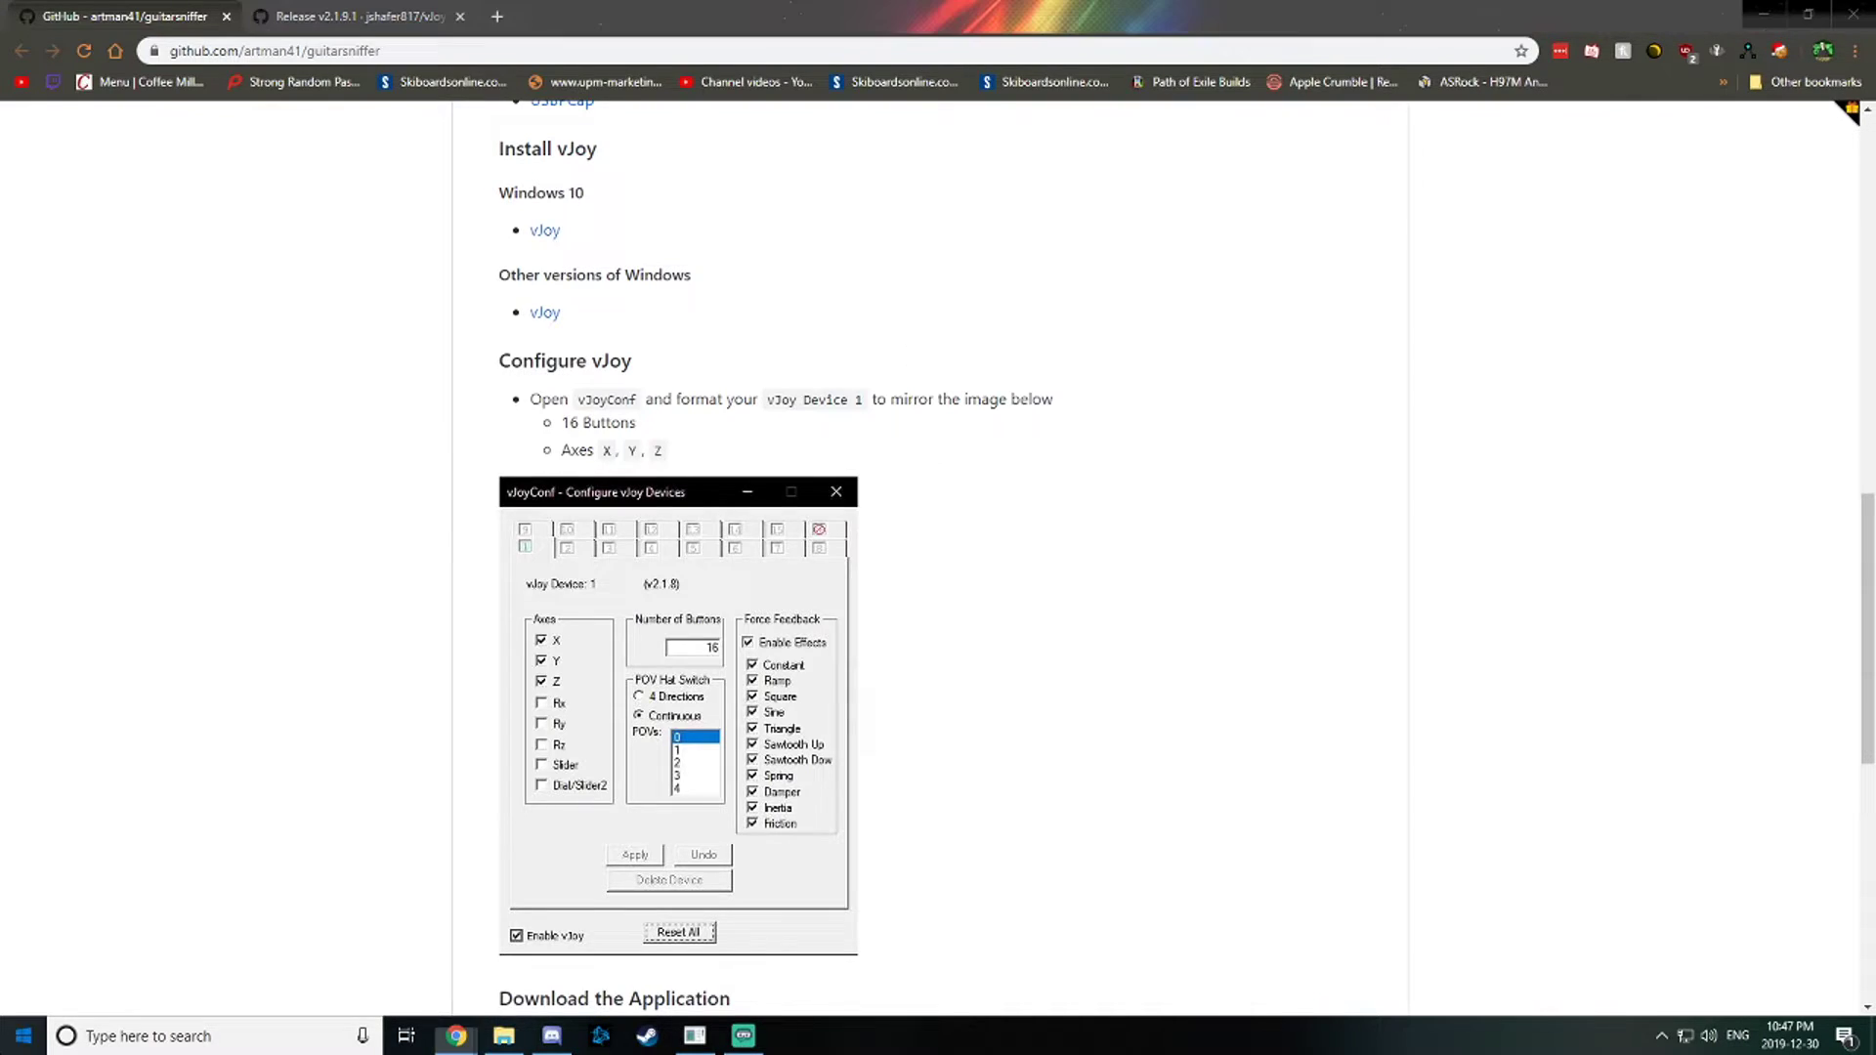
{"action": "left_click", "coordinate": [129, 528]}
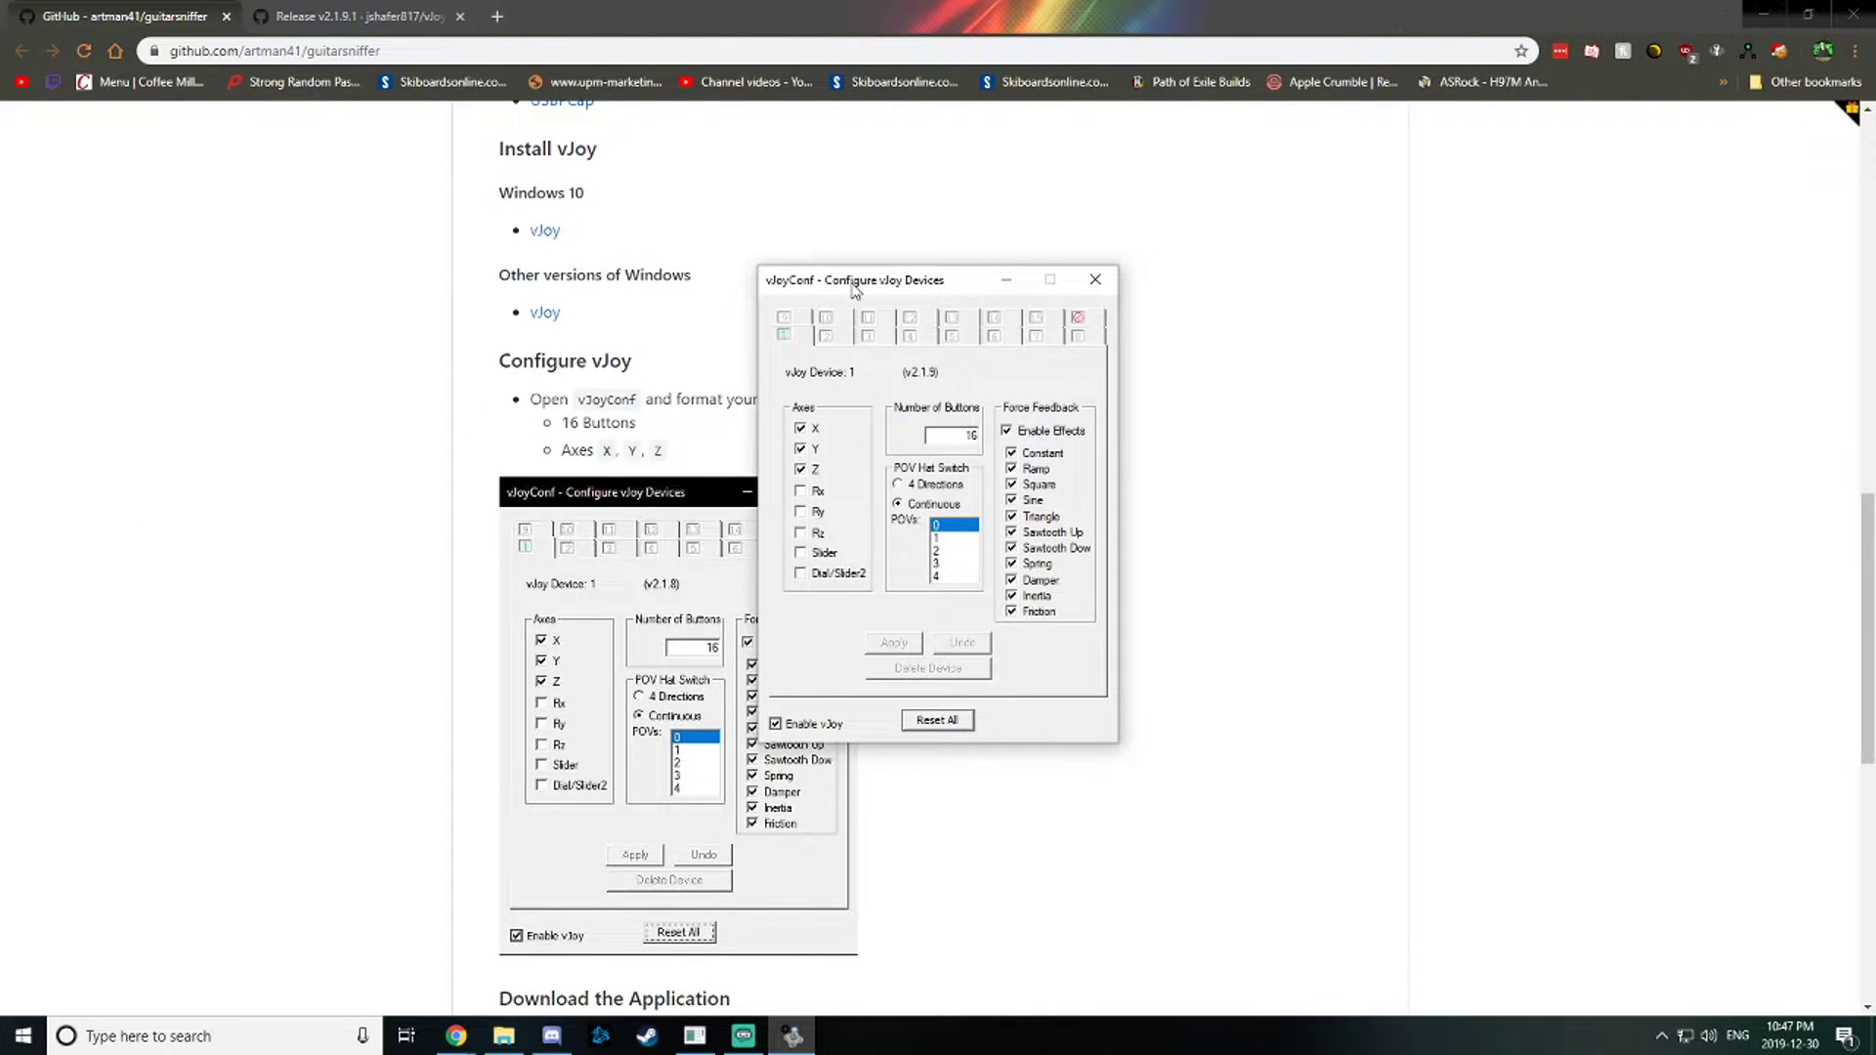
Step: Place the vJoyConf window beside the README's reference image, check vJoy Device 1's number of buttons, and close the utility
{"action": "left_click_drag", "start_coordinate": [853, 286], "coordinate": [1035, 334]}
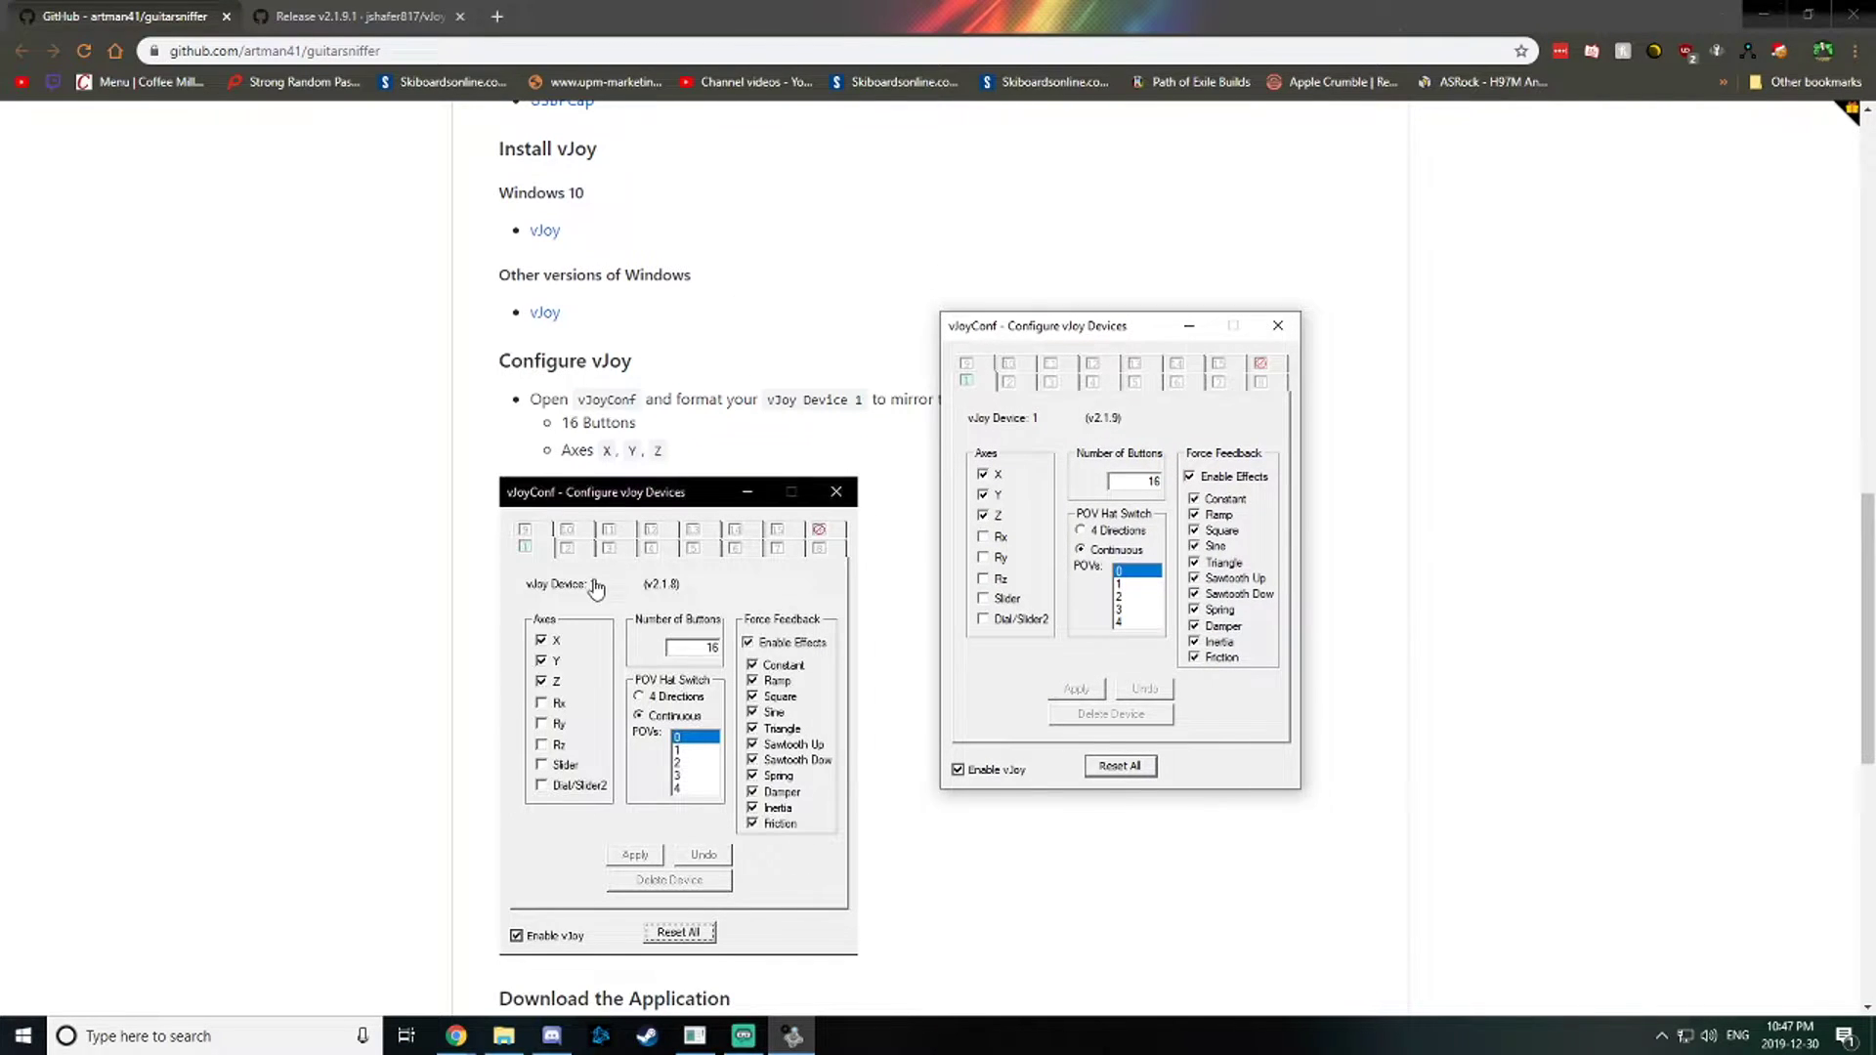
{"action": "double_click", "coordinate": [1142, 483]}
{"action": "left_click", "coordinate": [1149, 481]}
{"action": "left_click", "coordinate": [1272, 329]}
Step: Open the latest guitarsniffer release from the README's Download the Application section
{"action": "left_click", "coordinate": [1763, 13]}
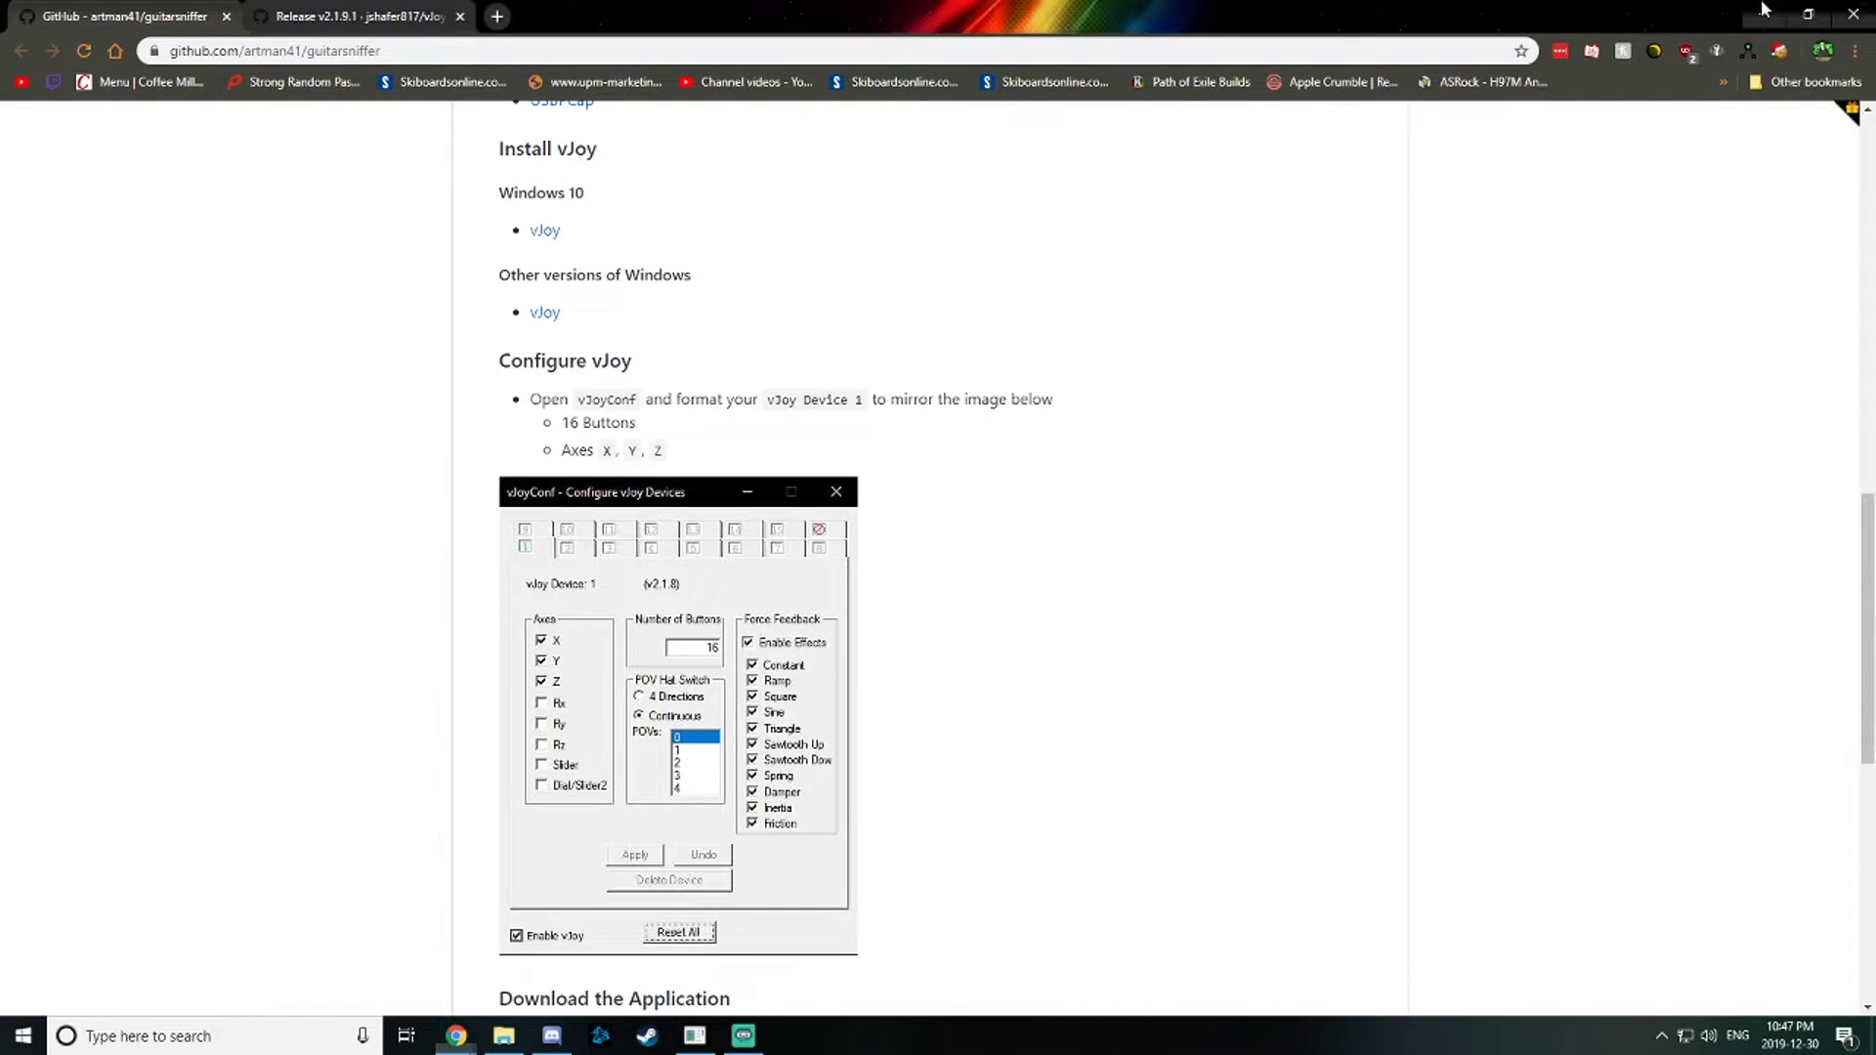
{"action": "mouse_move", "coordinate": [456, 1036]}
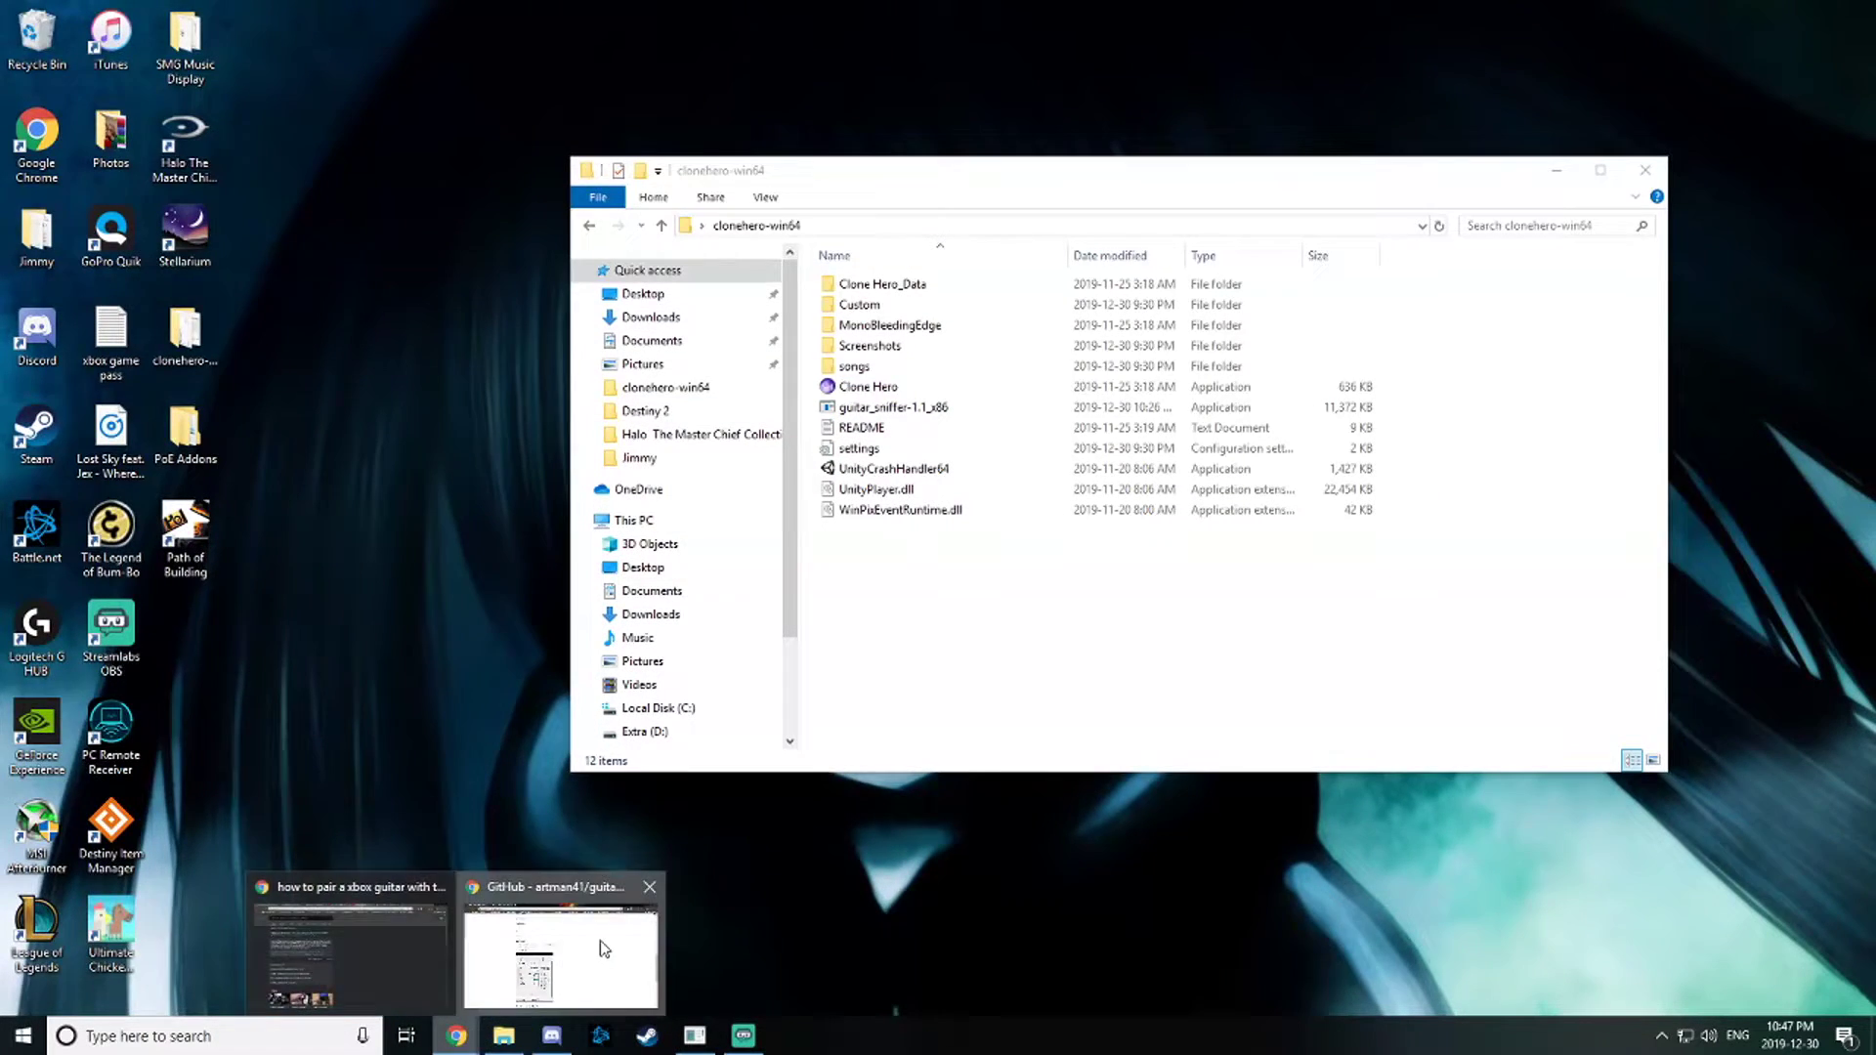
{"action": "left_click", "coordinate": [586, 953]}
{"action": "scroll", "coordinate": [600, 527], "scroll_direction": "down", "scroll_amount": 6}
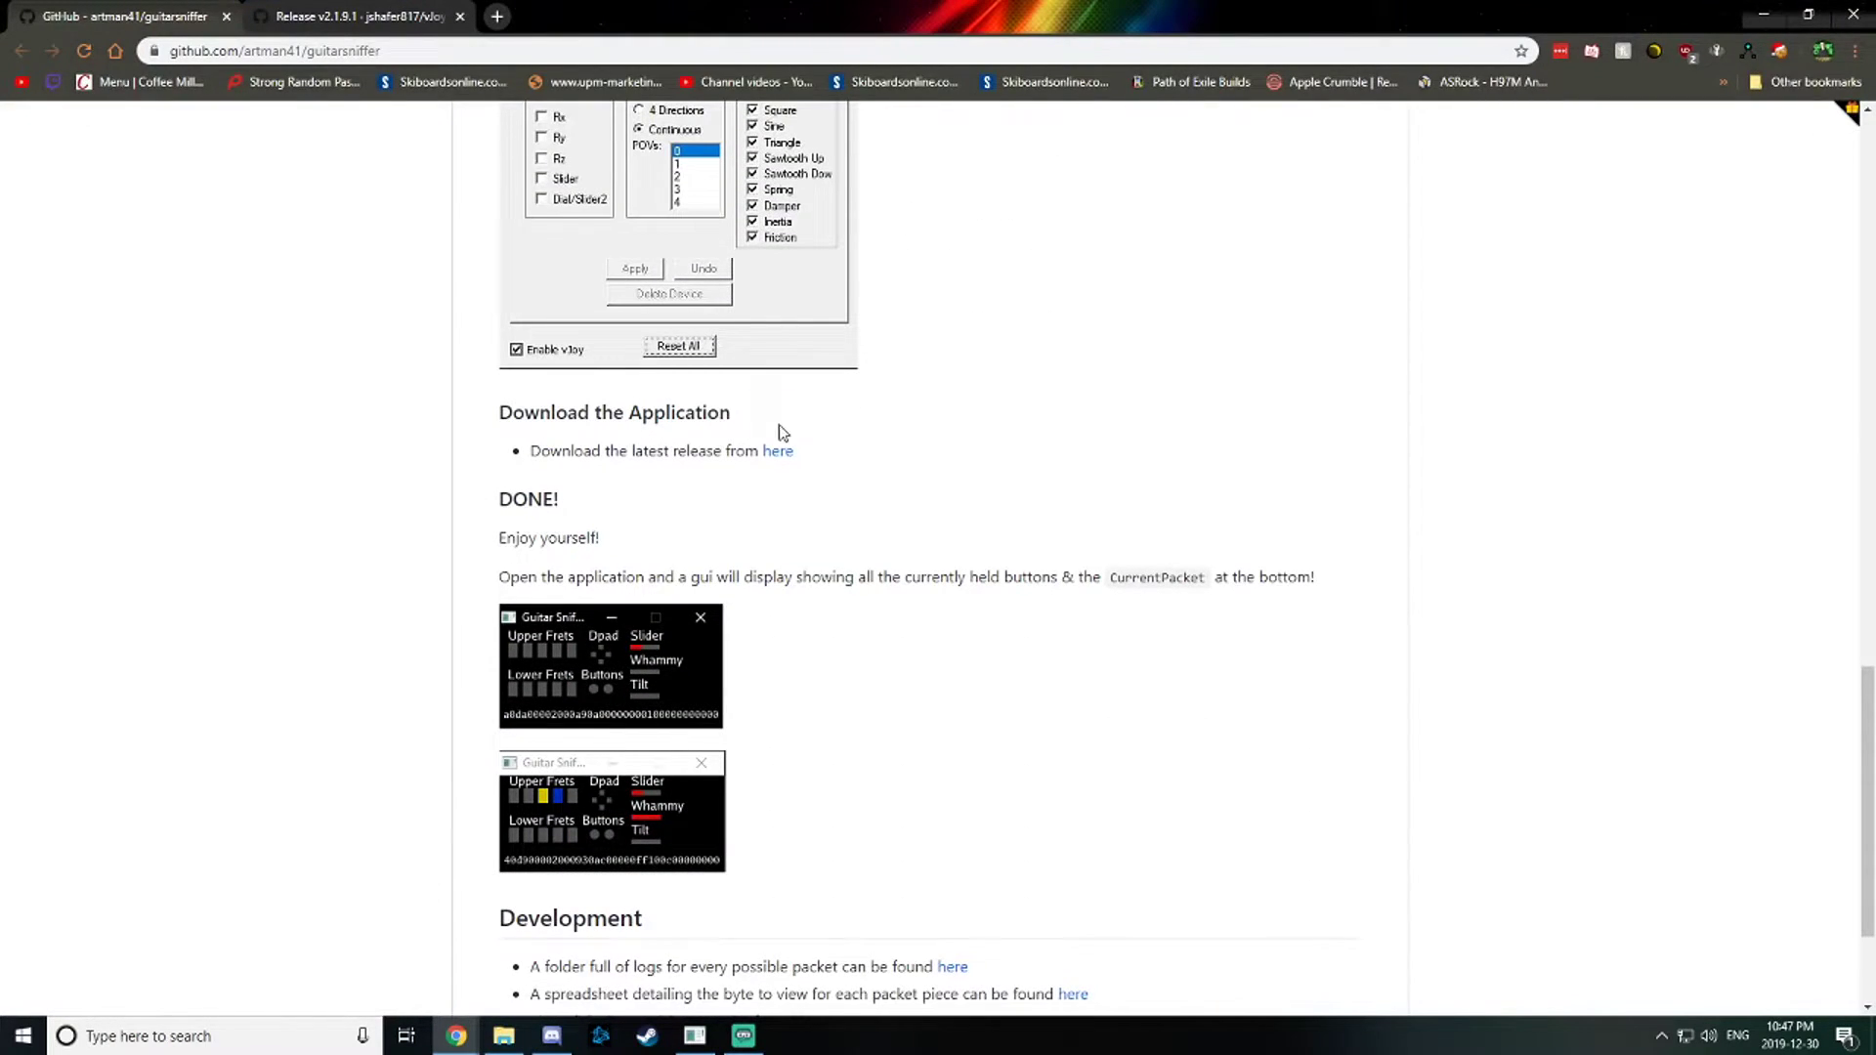
{"action": "left_click_drag", "start_coordinate": [774, 438], "coordinate": [489, 409]}
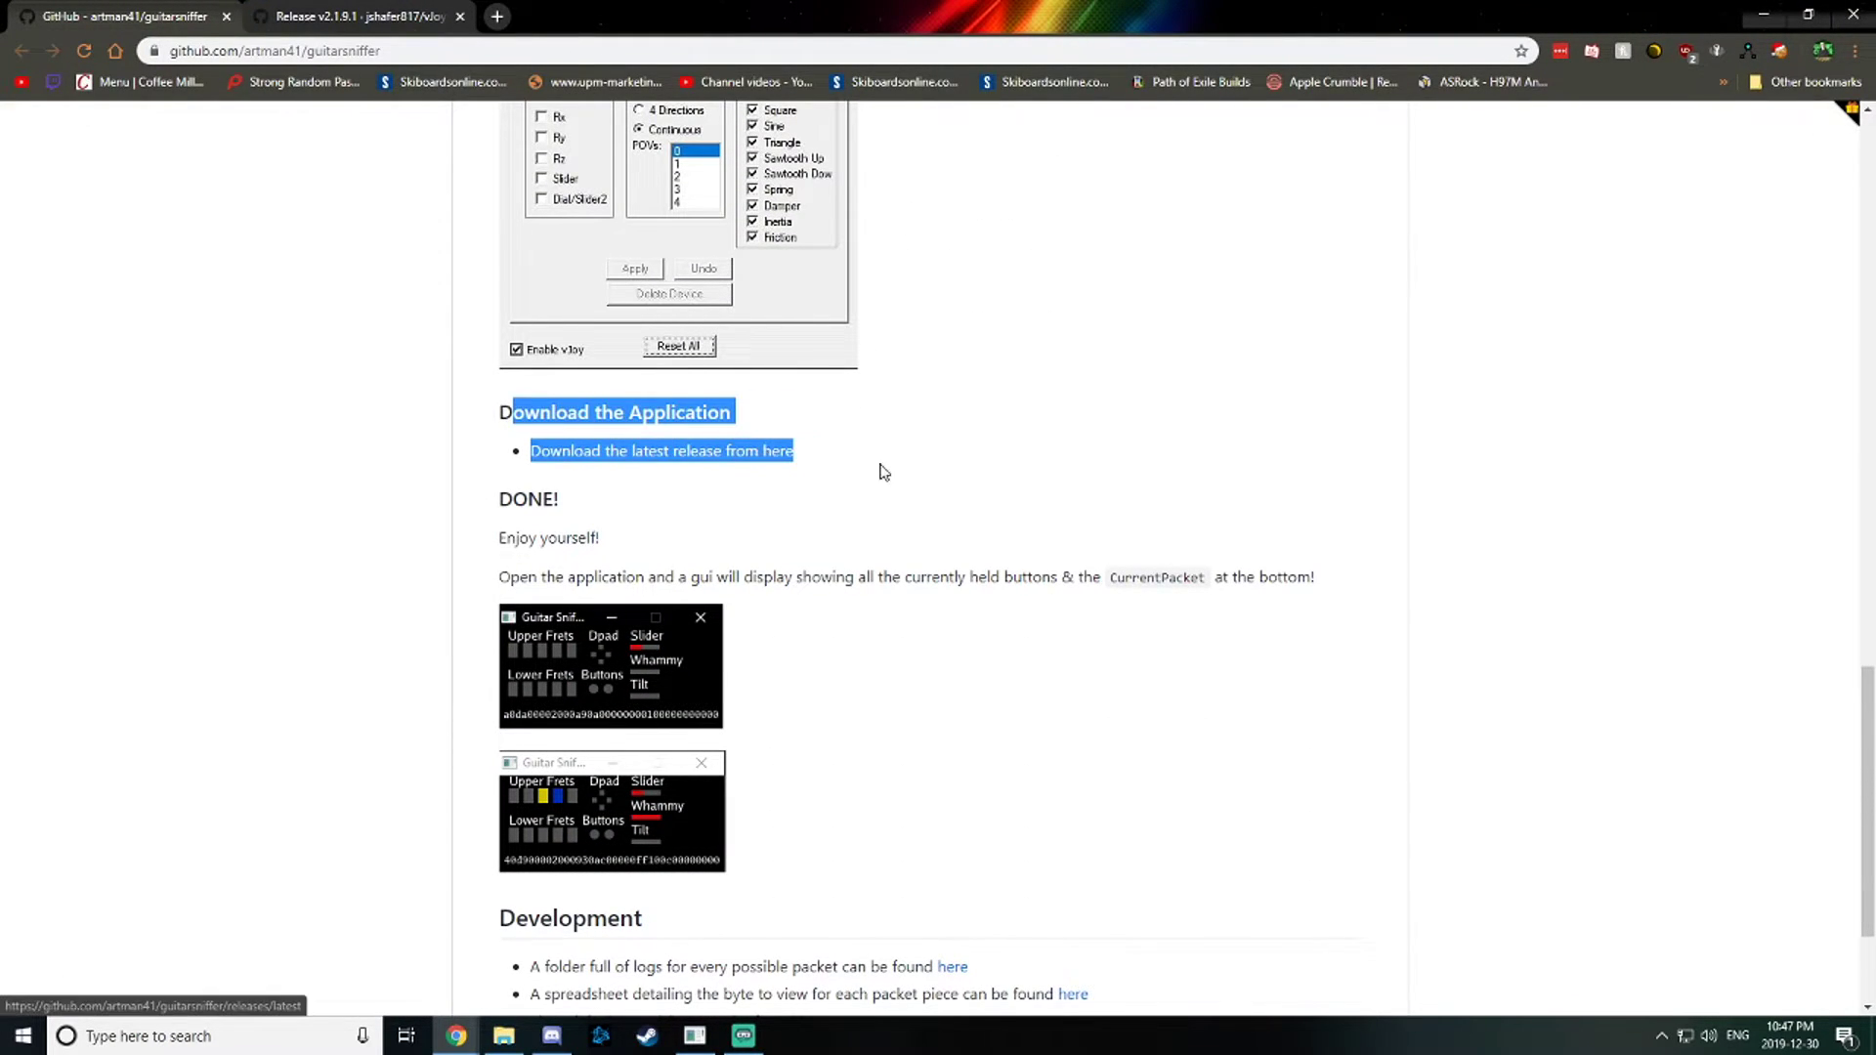
{"action": "left_click", "coordinate": [799, 461]}
{"action": "left_click", "coordinate": [779, 453]}
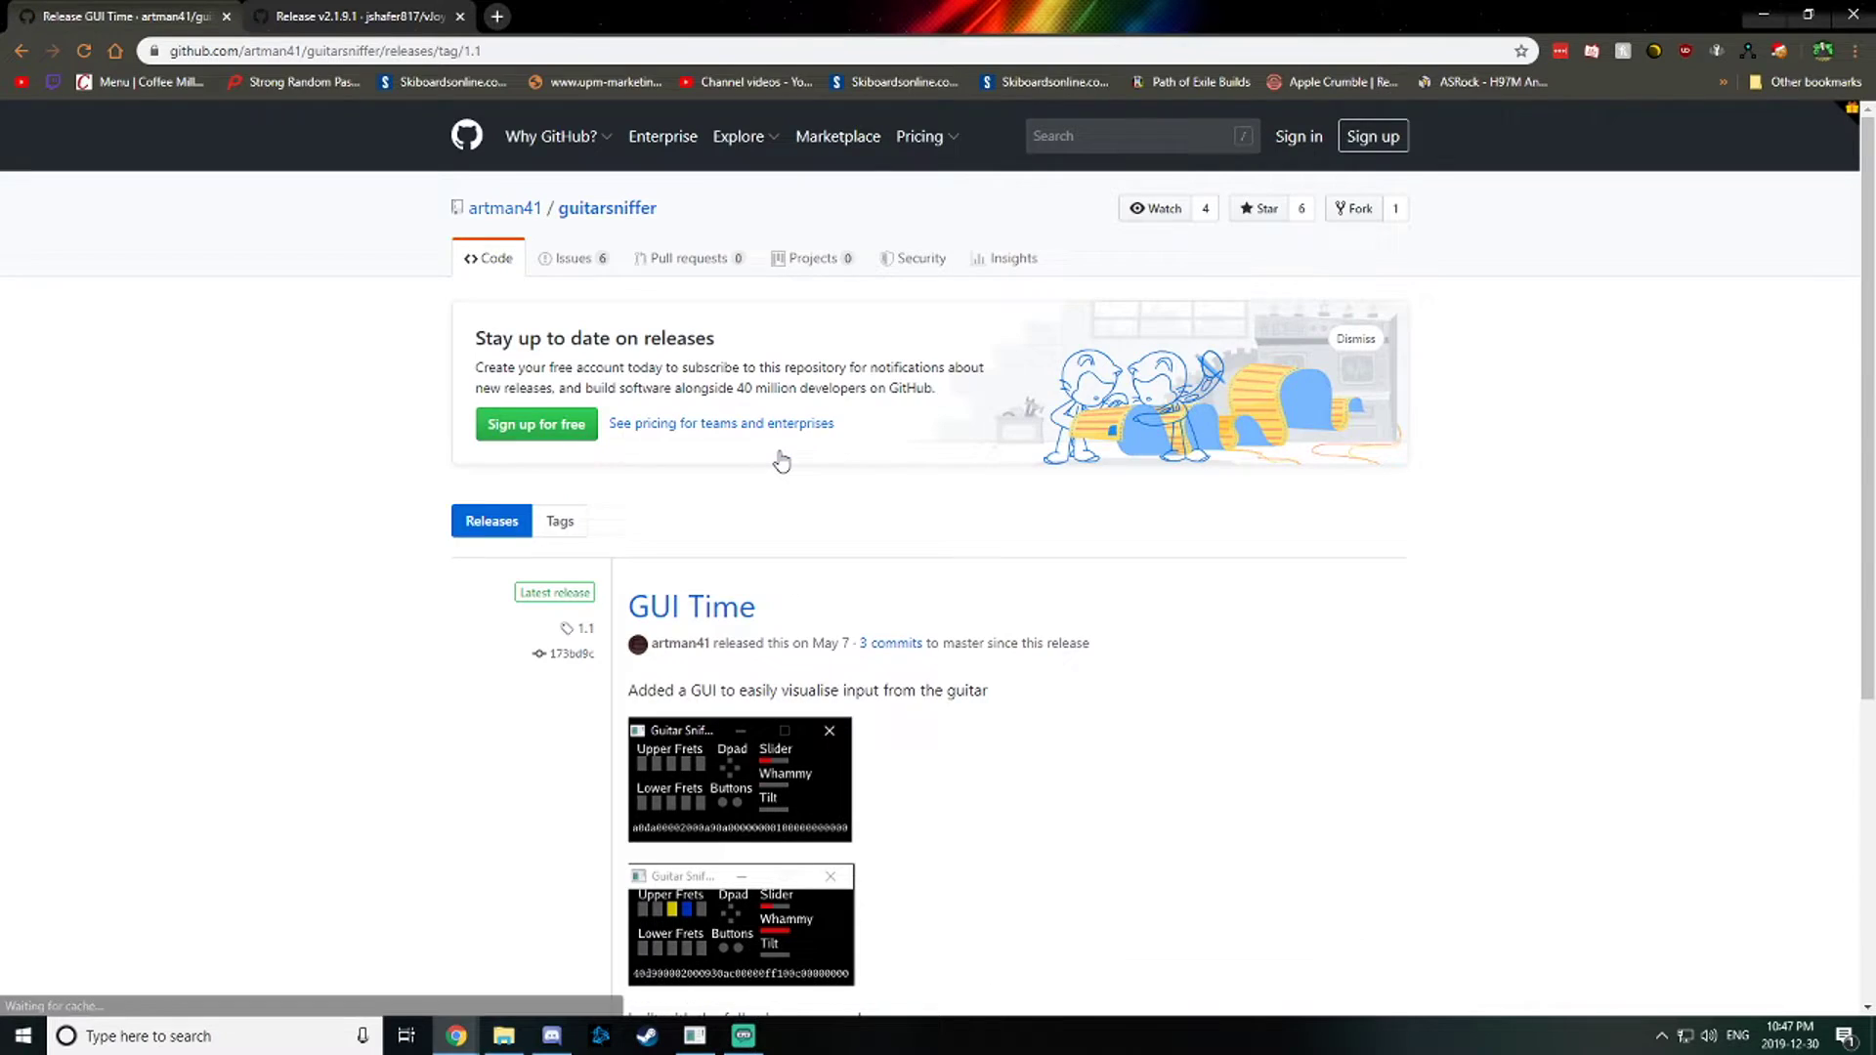
Step: Start downloading guitar_sniffer-1.1_x86.exe from the release assets and cancel the save
{"action": "scroll", "coordinate": [732, 579], "scroll_direction": "down", "scroll_amount": 5}
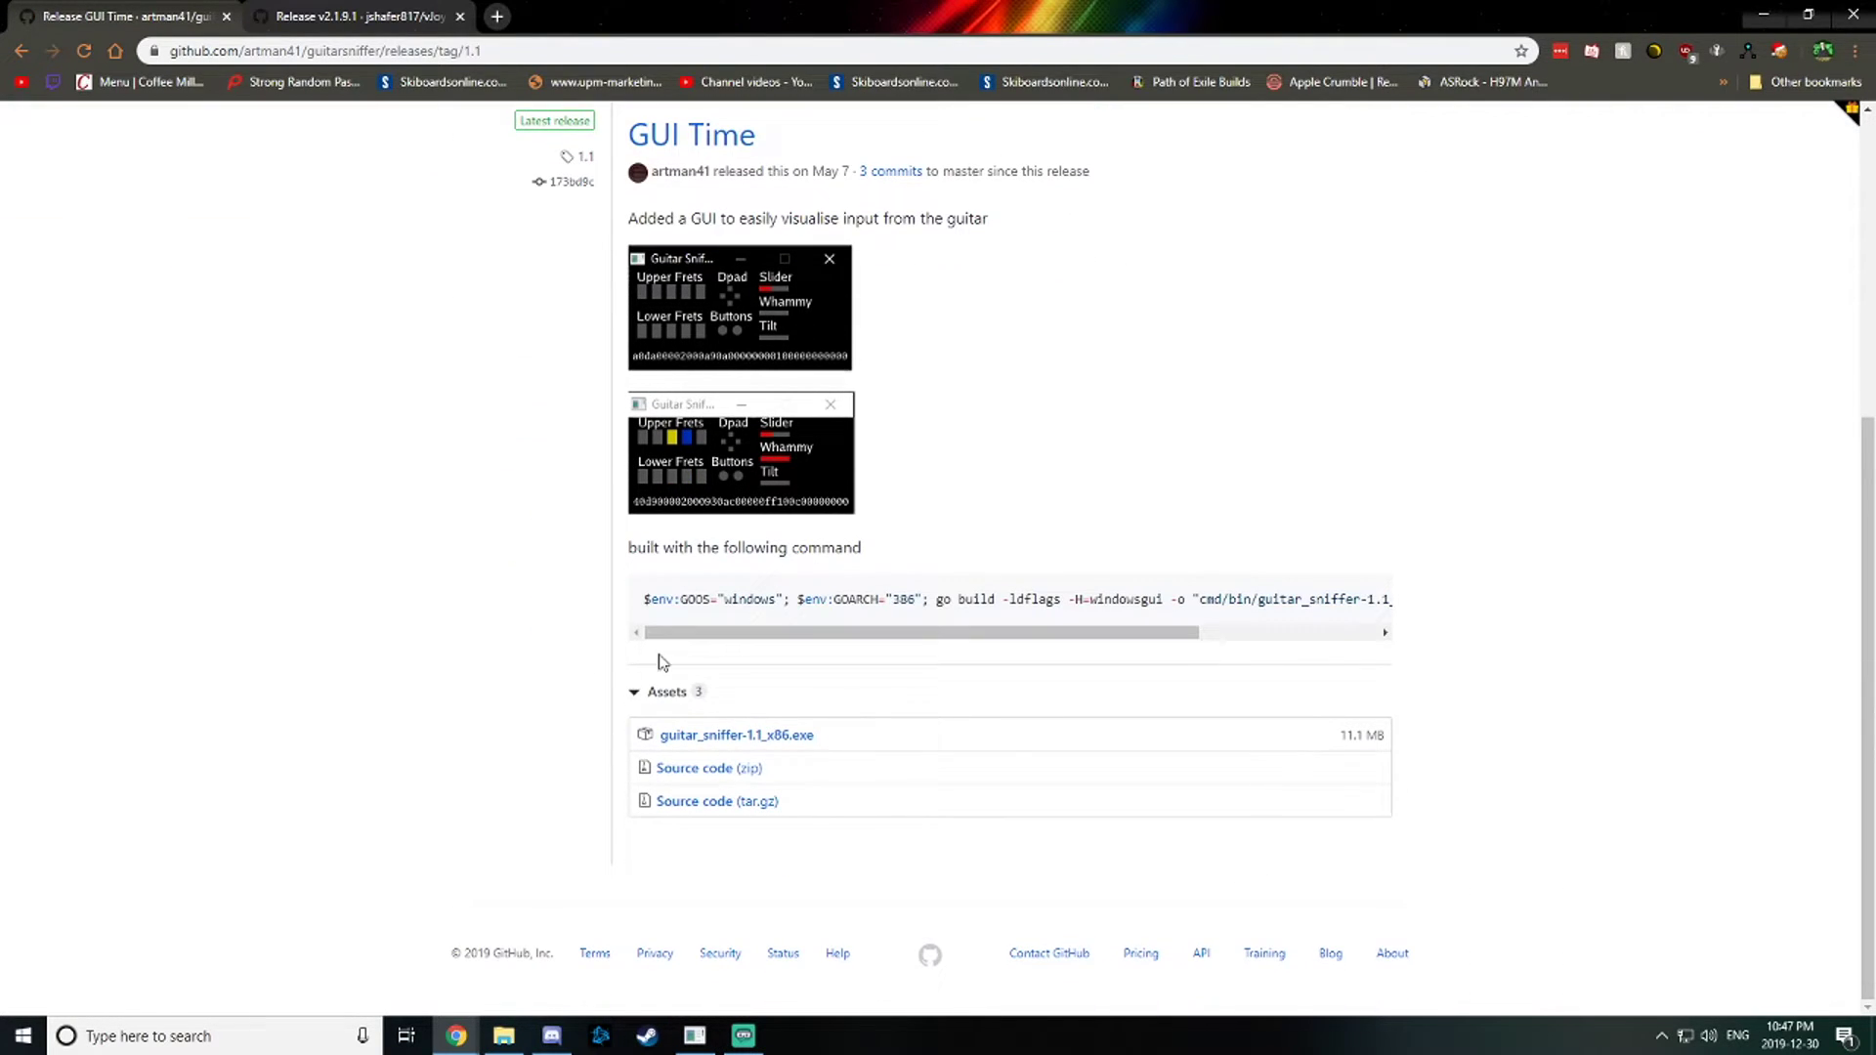
{"action": "left_click", "coordinate": [713, 739]}
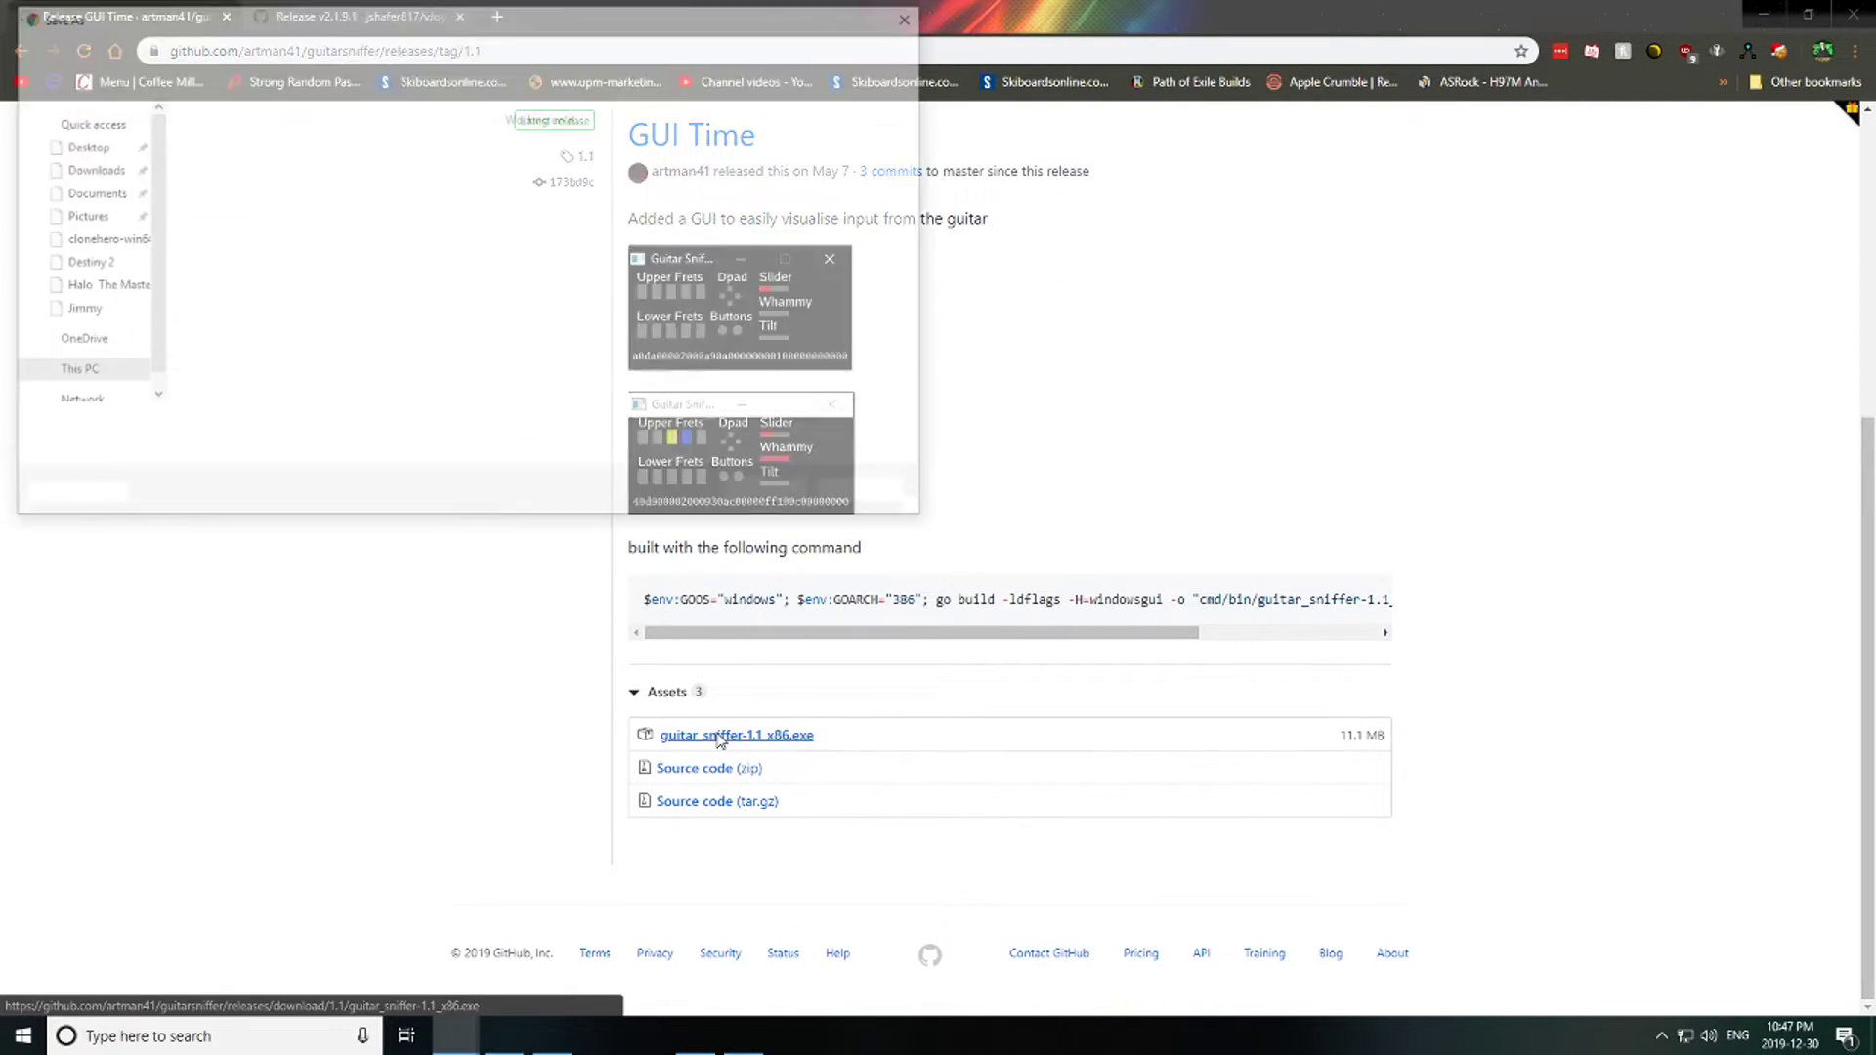
{"action": "left_click", "coordinate": [865, 496]}
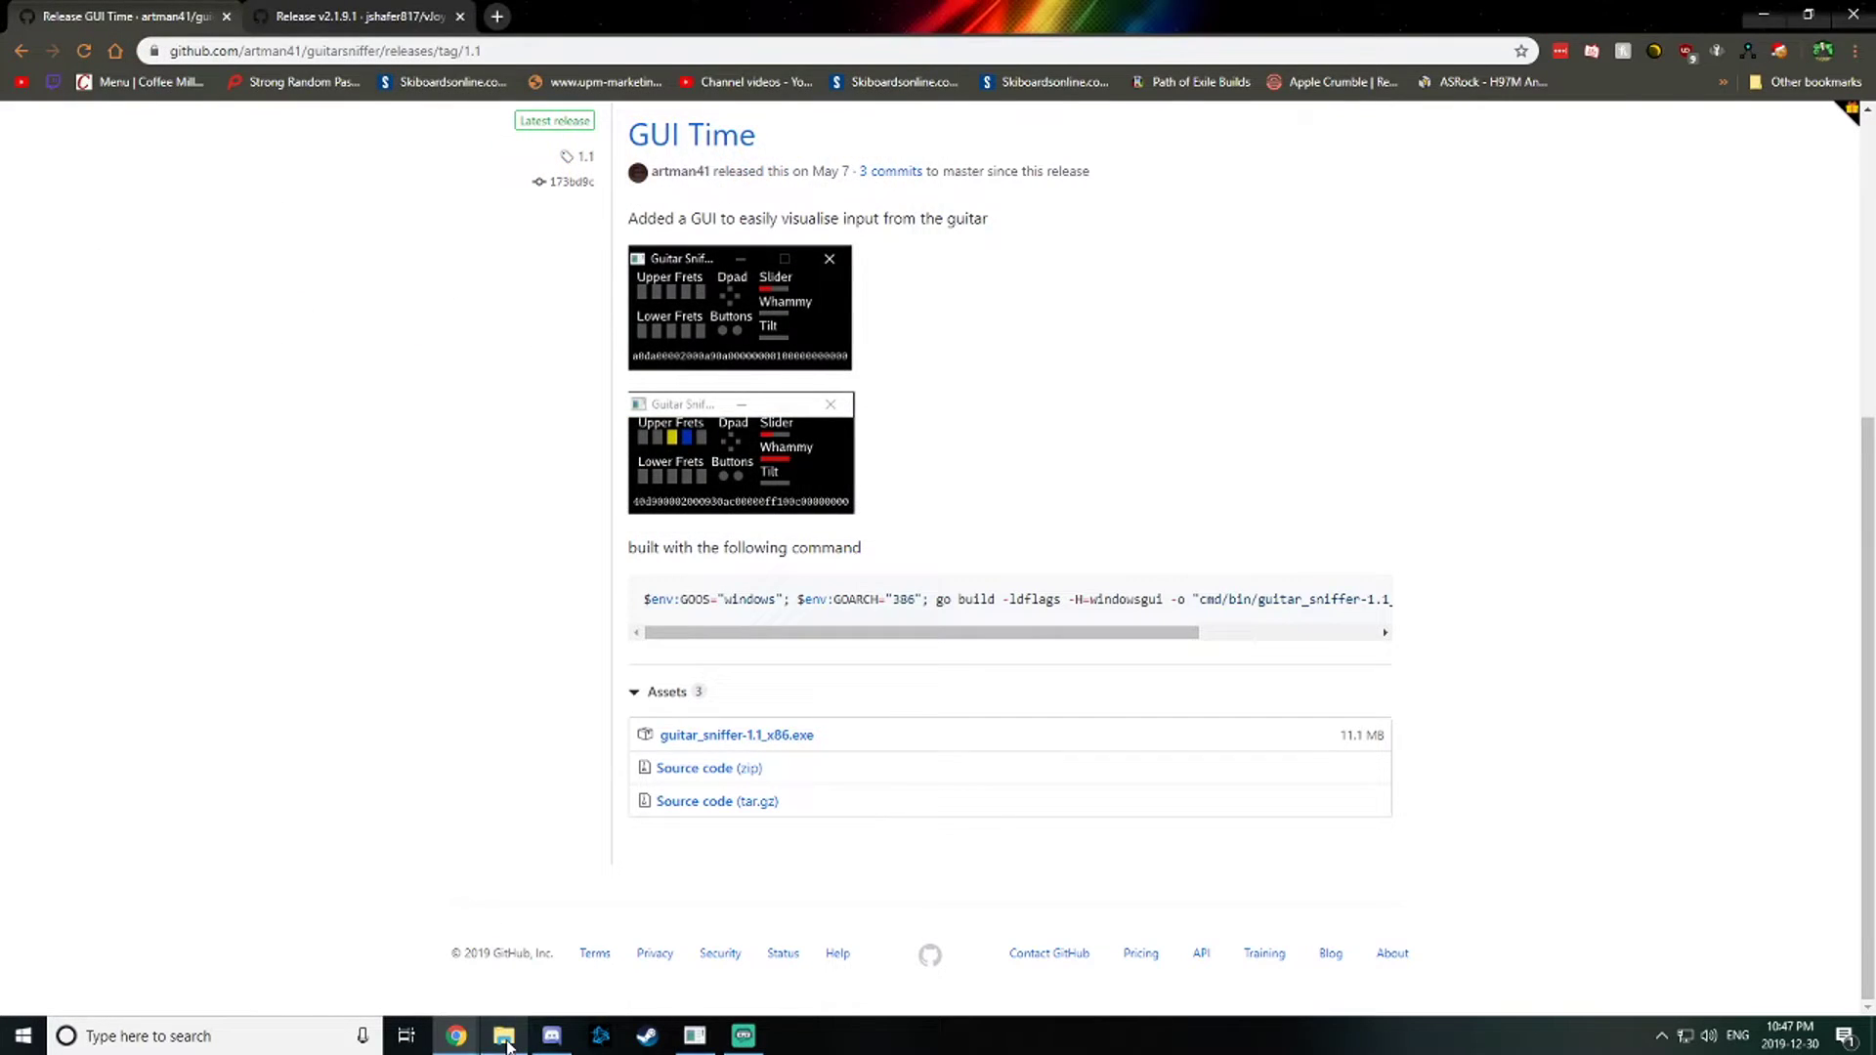
Step: Run guitar_sniffer-1.1_x86 from the clonehero-win64 folder as administrator and move its window over the folder window
{"action": "left_click", "coordinate": [503, 1036]}
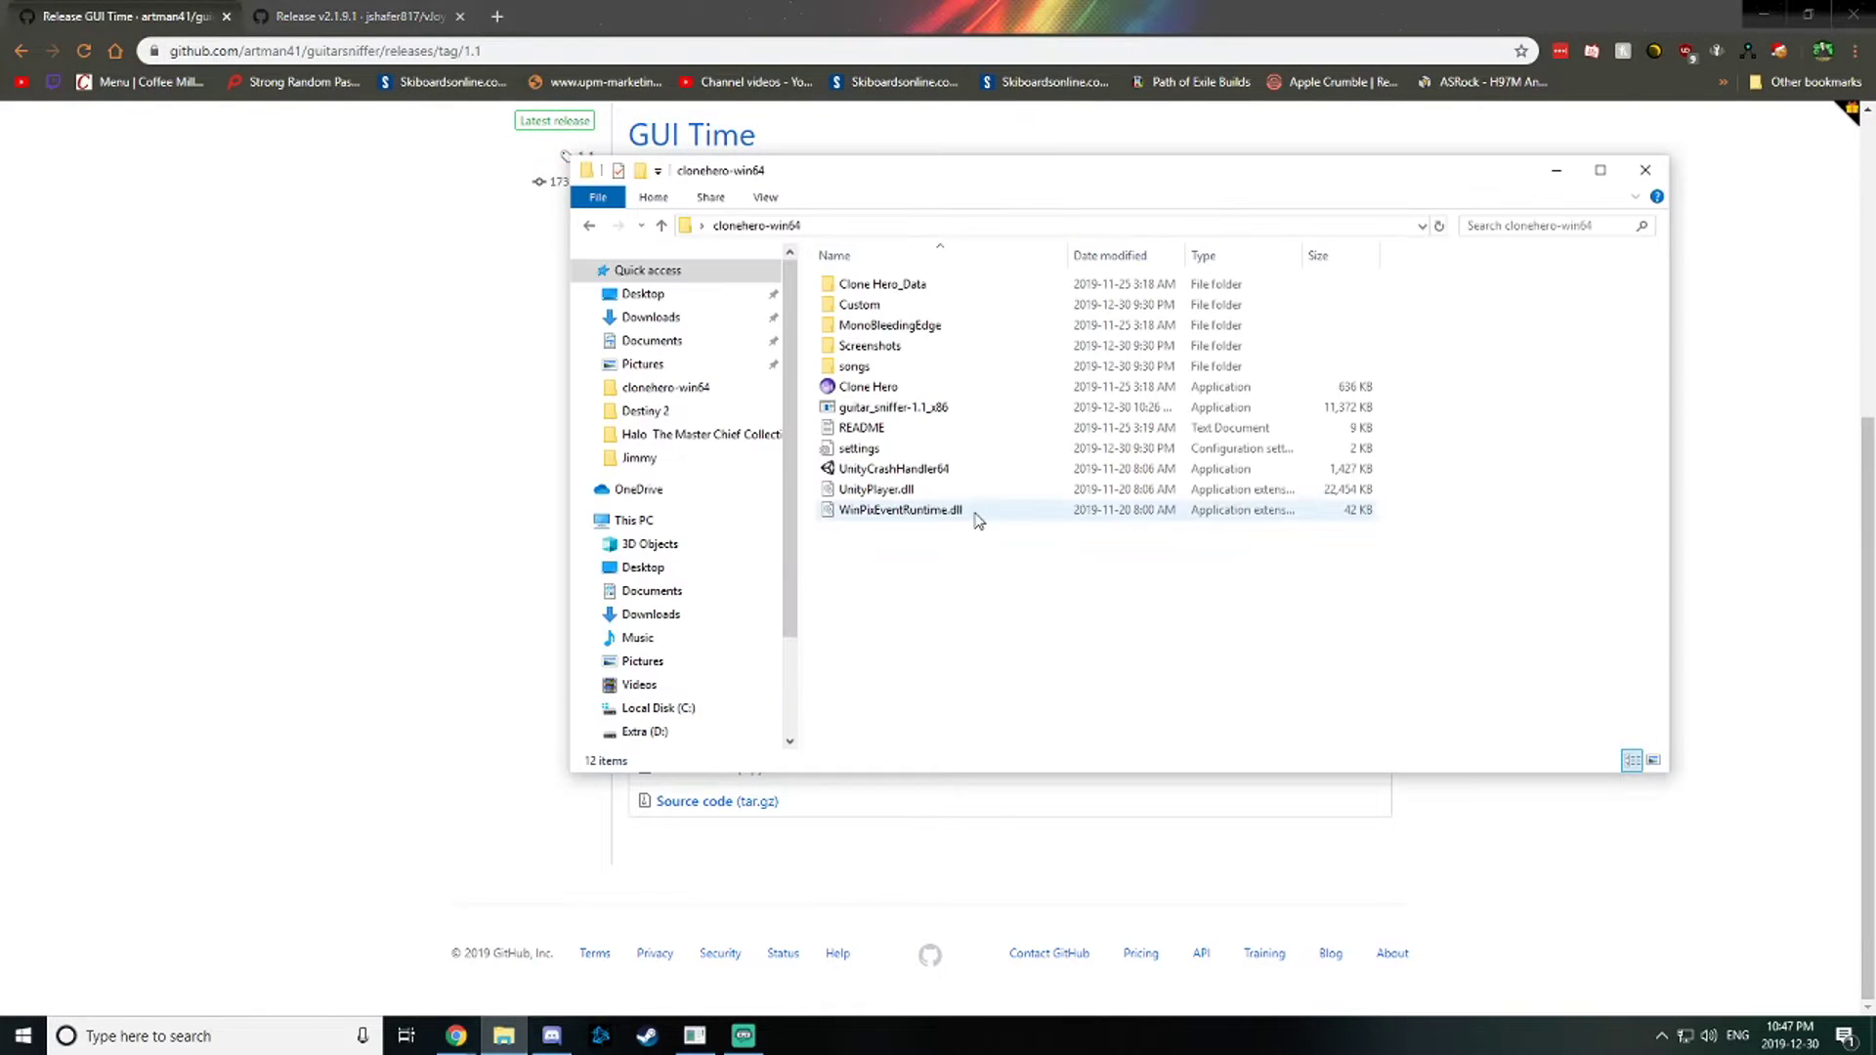
{"action": "left_click", "coordinate": [891, 409]}
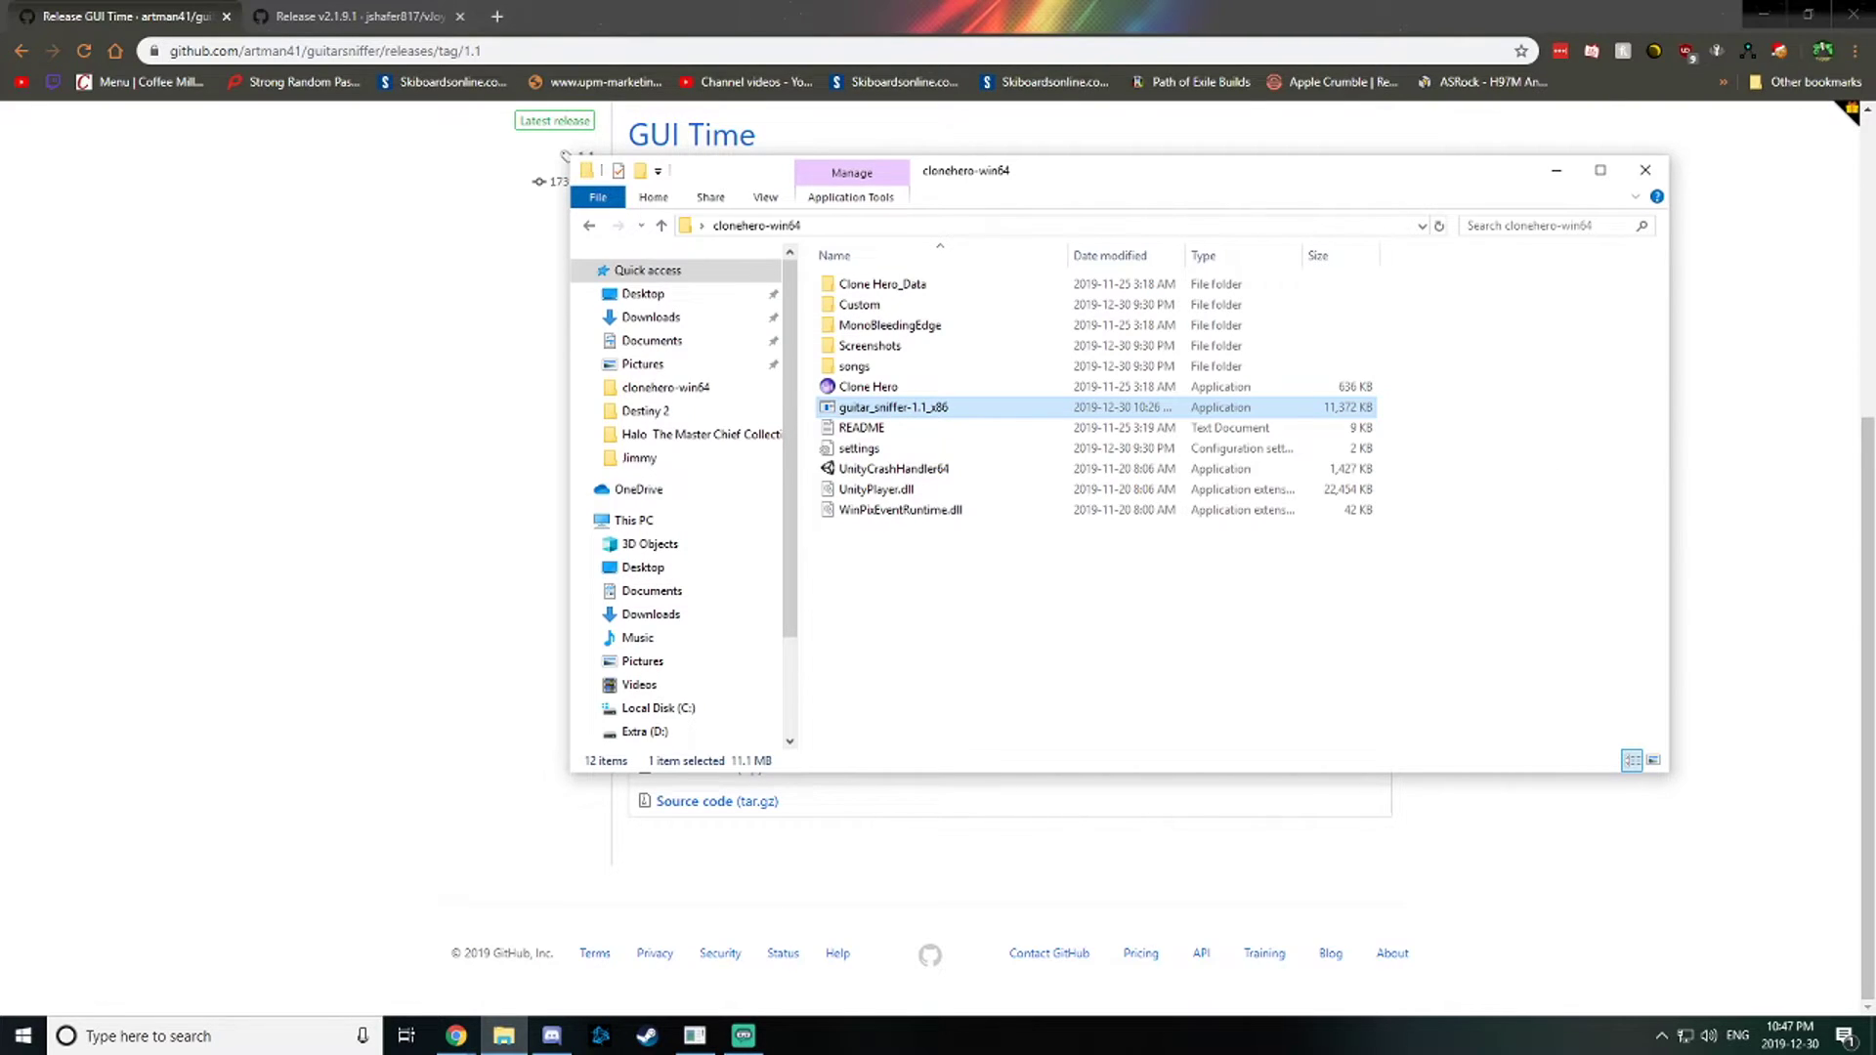
{"action": "right_click", "coordinate": [914, 414]}
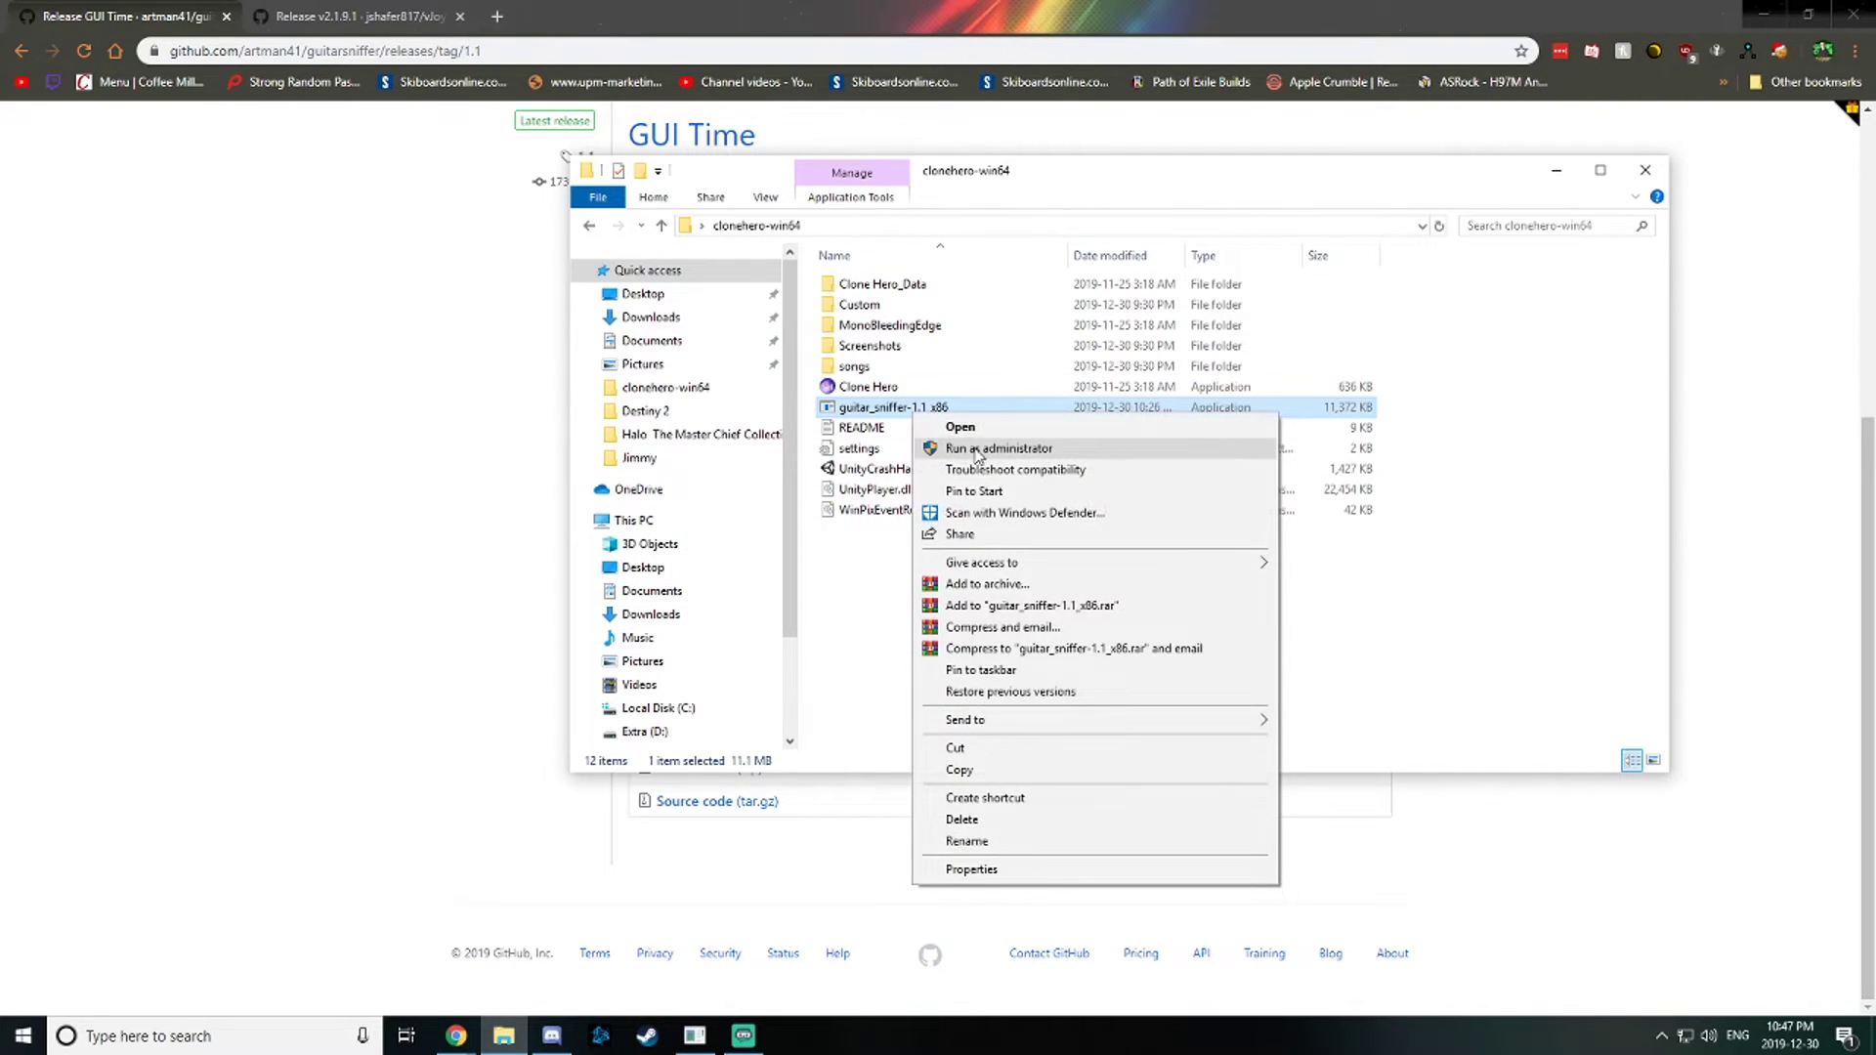
{"action": "left_click", "coordinate": [976, 450]}
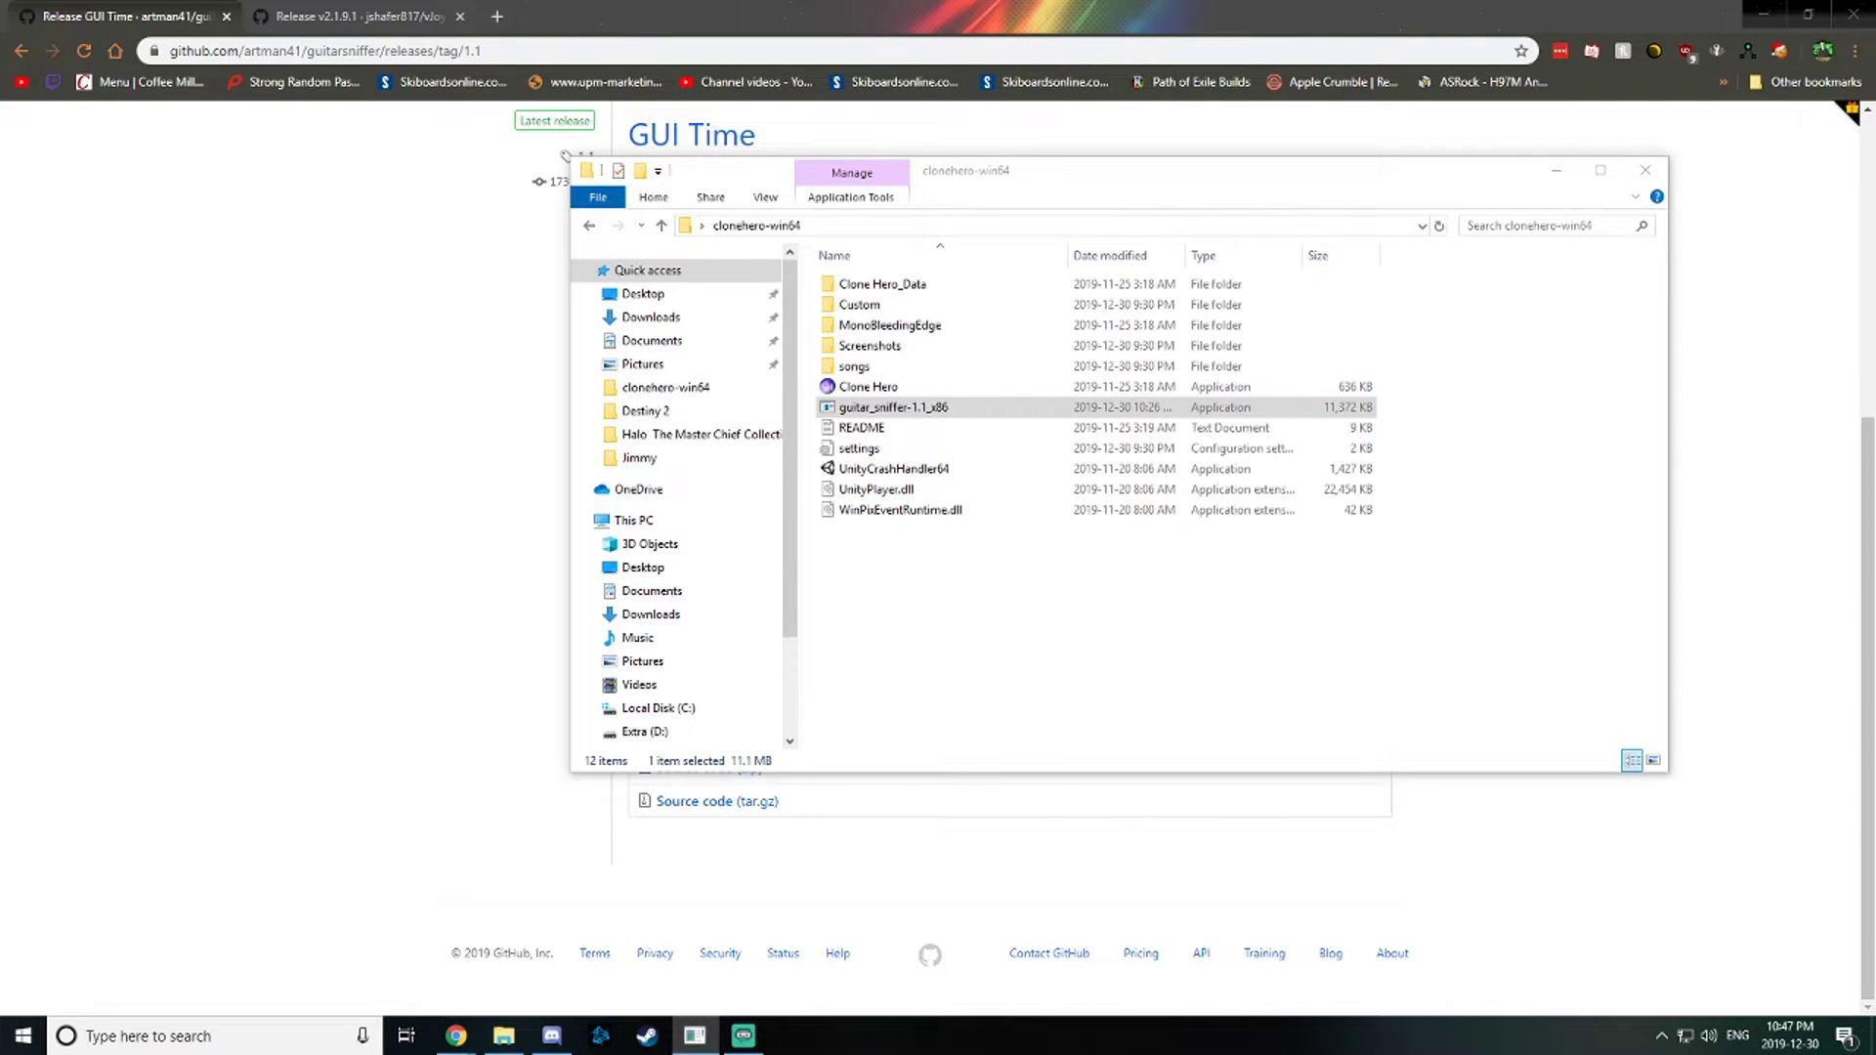
{"action": "left_click_drag", "start_coordinate": [1368, 428], "coordinate": [765, 428]}
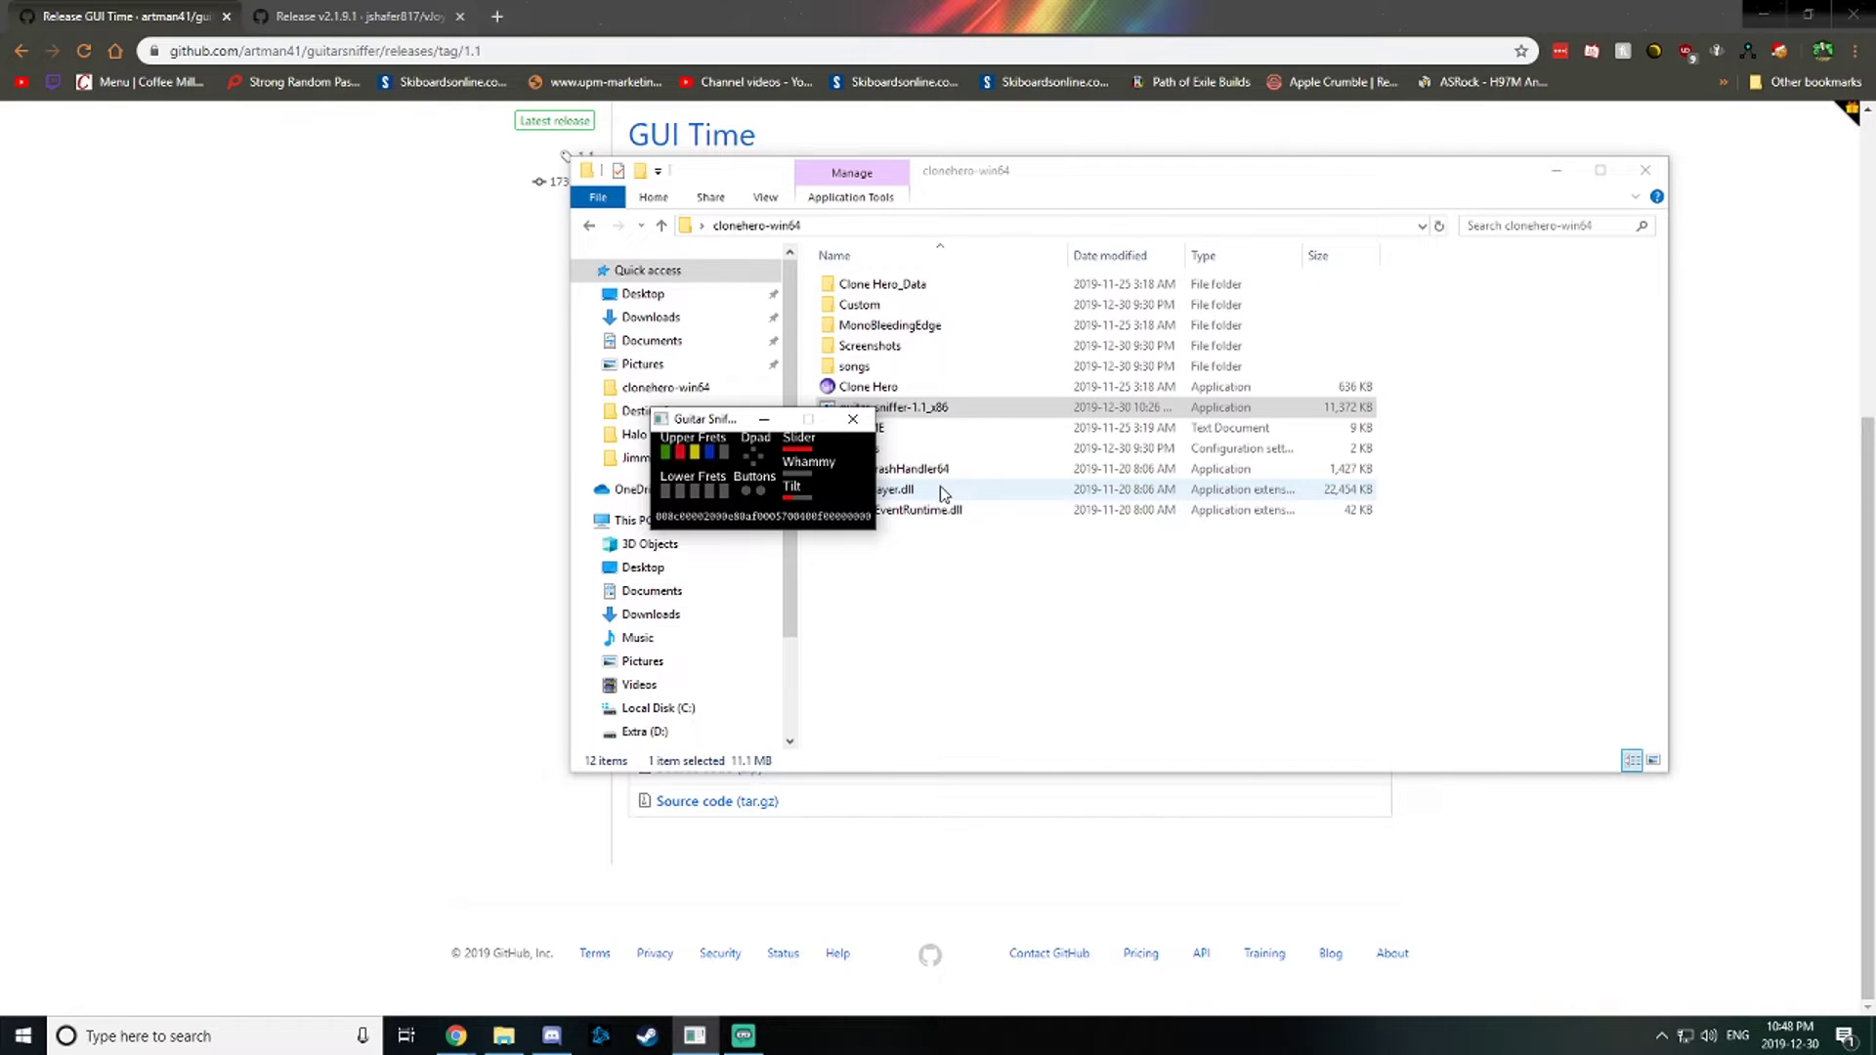
Step: Launch Clone Hero and join as the first player with the Reversed profile
{"action": "left_click", "coordinate": [957, 553]}
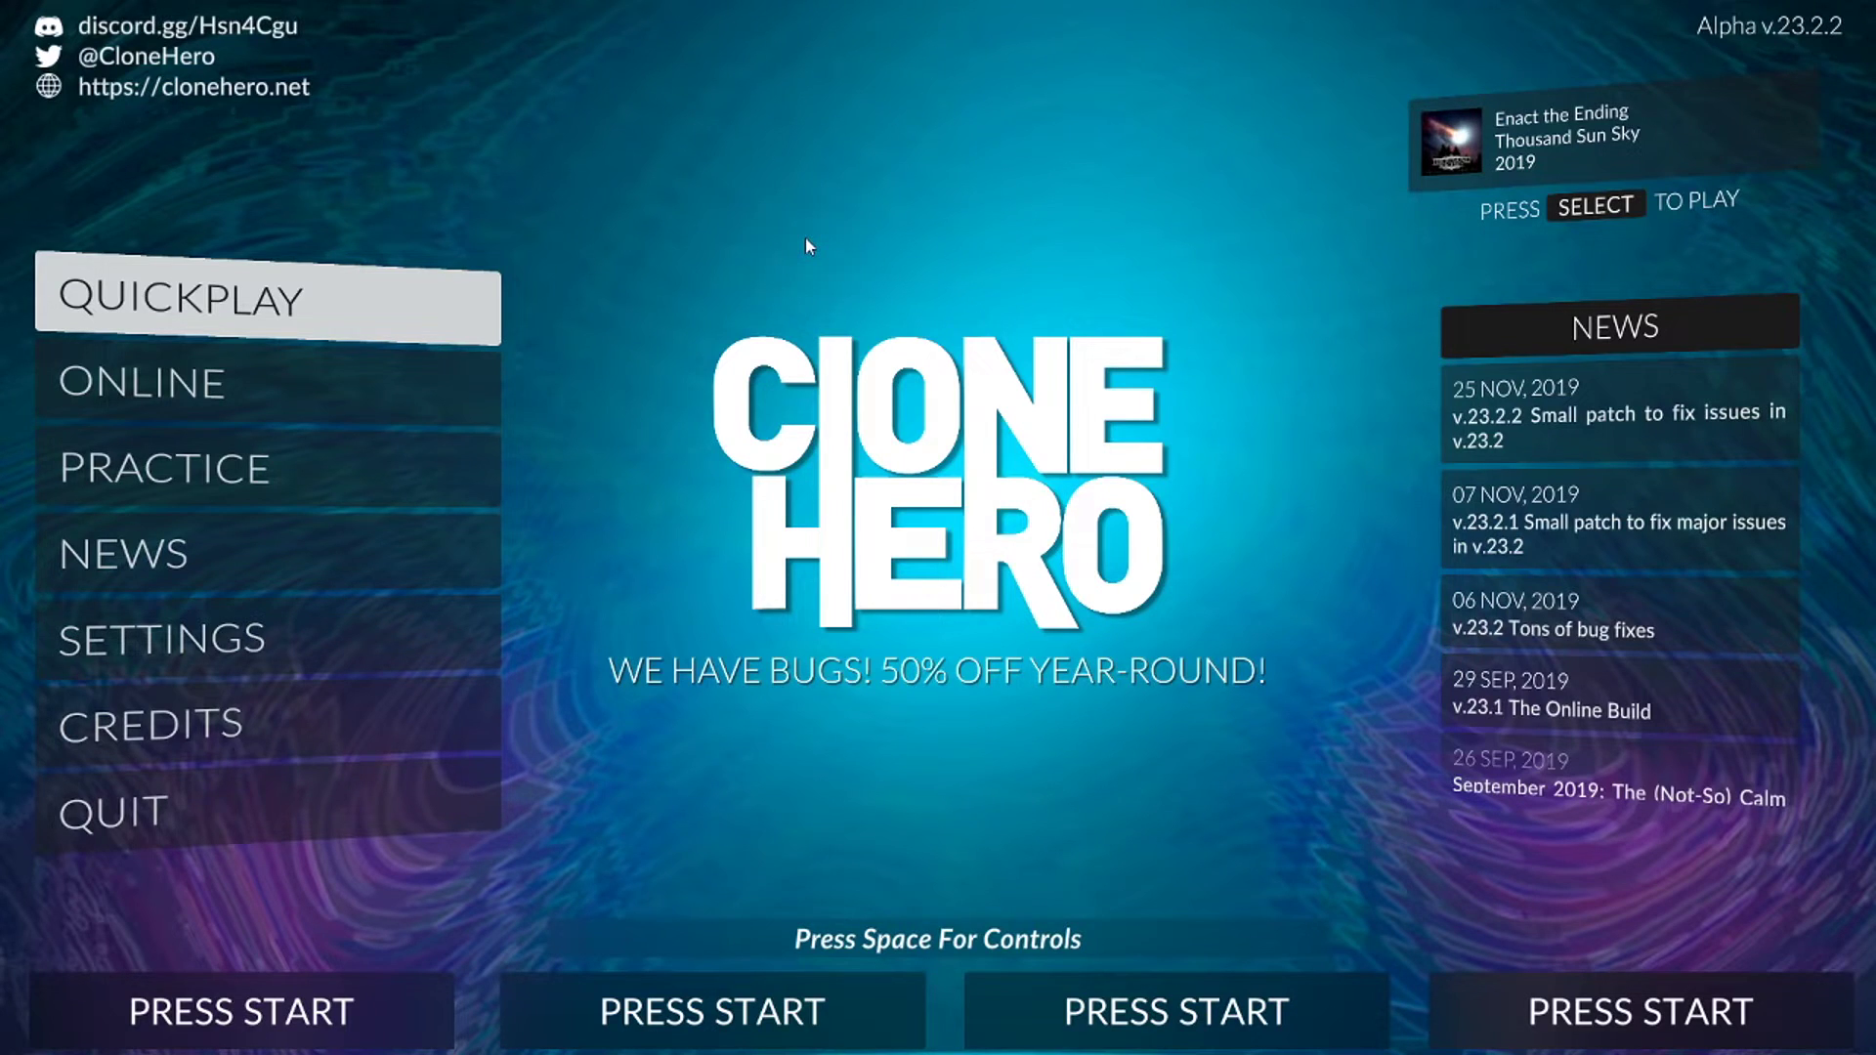
{"action": "key", "text": "Return"}
{"action": "key", "text": "Return"}
Step: Set the master volume to 0 in the game's audio settings and return to the main menu
{"action": "key", "text": "Down"}
{"action": "key", "text": "Down"}
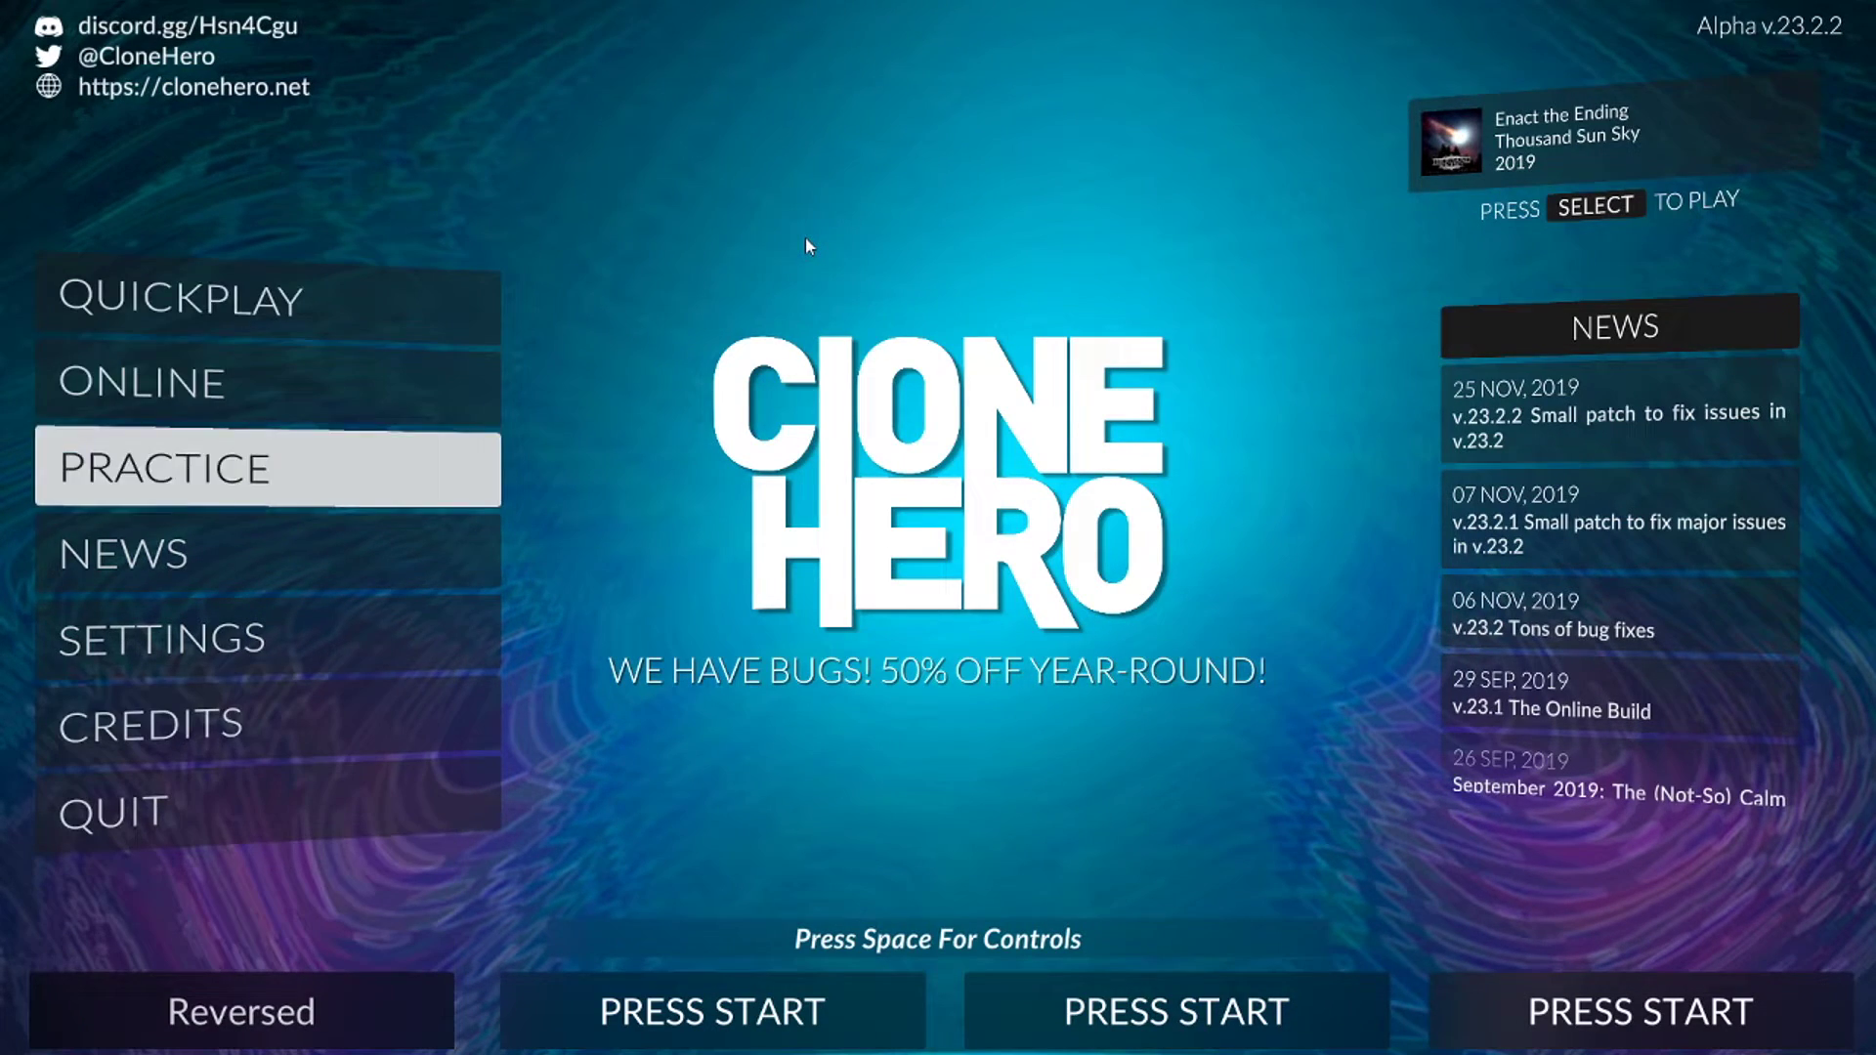
{"action": "key", "text": "Down"}
{"action": "key", "text": "Down"}
{"action": "key", "text": "Return"}
{"action": "key", "text": "Down"}
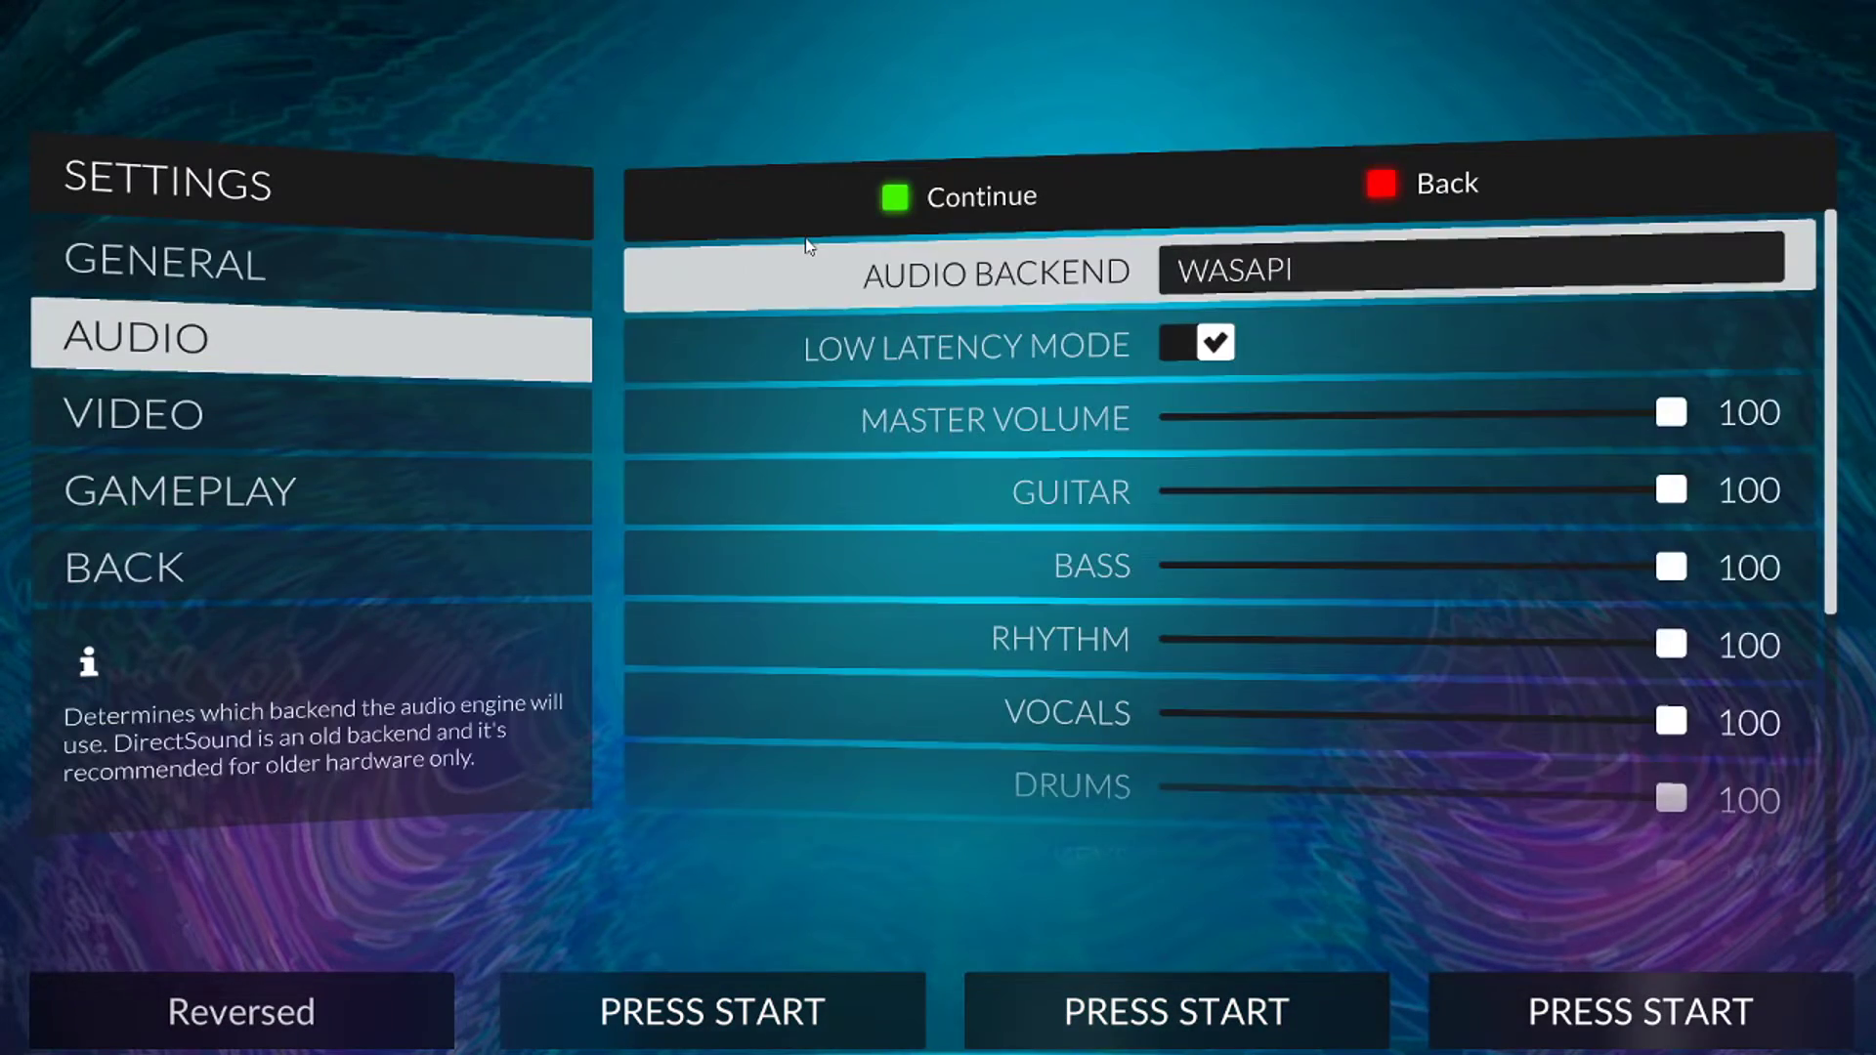
{"action": "key", "text": "Down"}
{"action": "key", "text": "Down"}
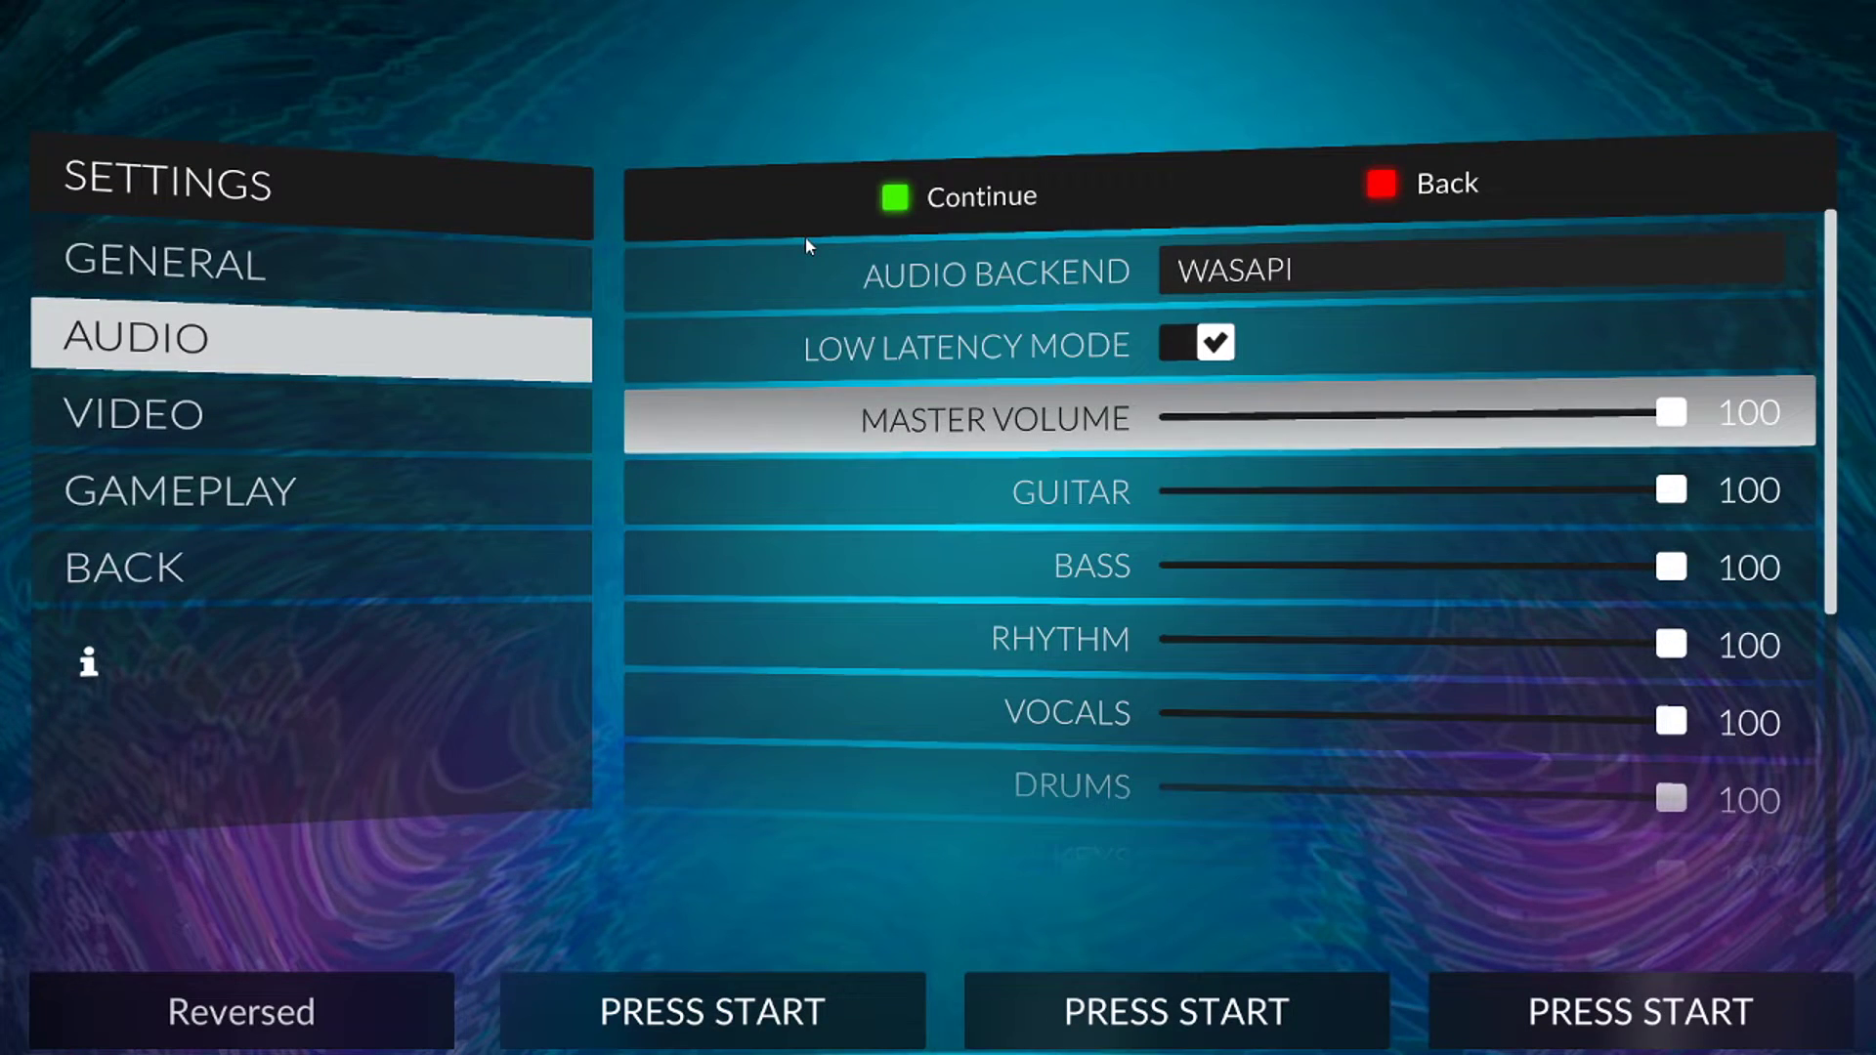
{"action": "key", "text": "Left"}
{"action": "key", "text": "Up"}
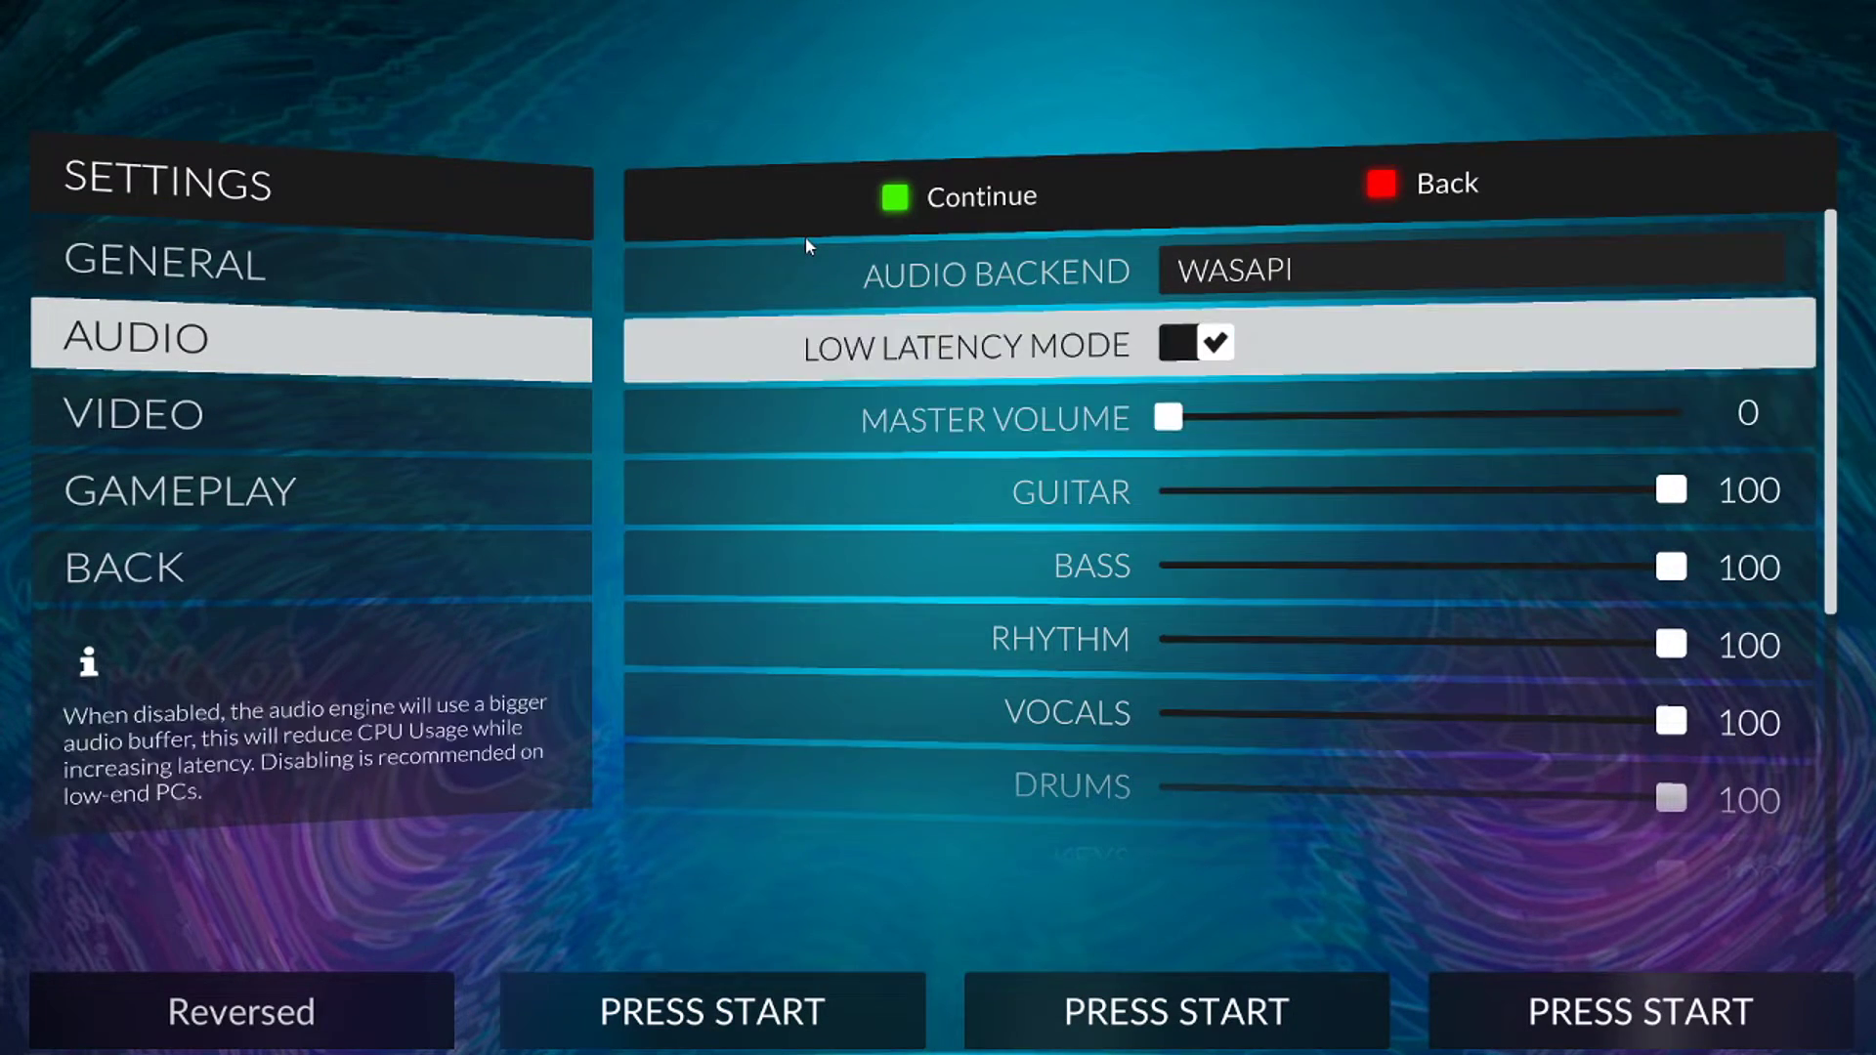
{"action": "key", "text": "Escape"}
{"action": "key", "text": "Escape"}
{"action": "key", "text": "Down"}
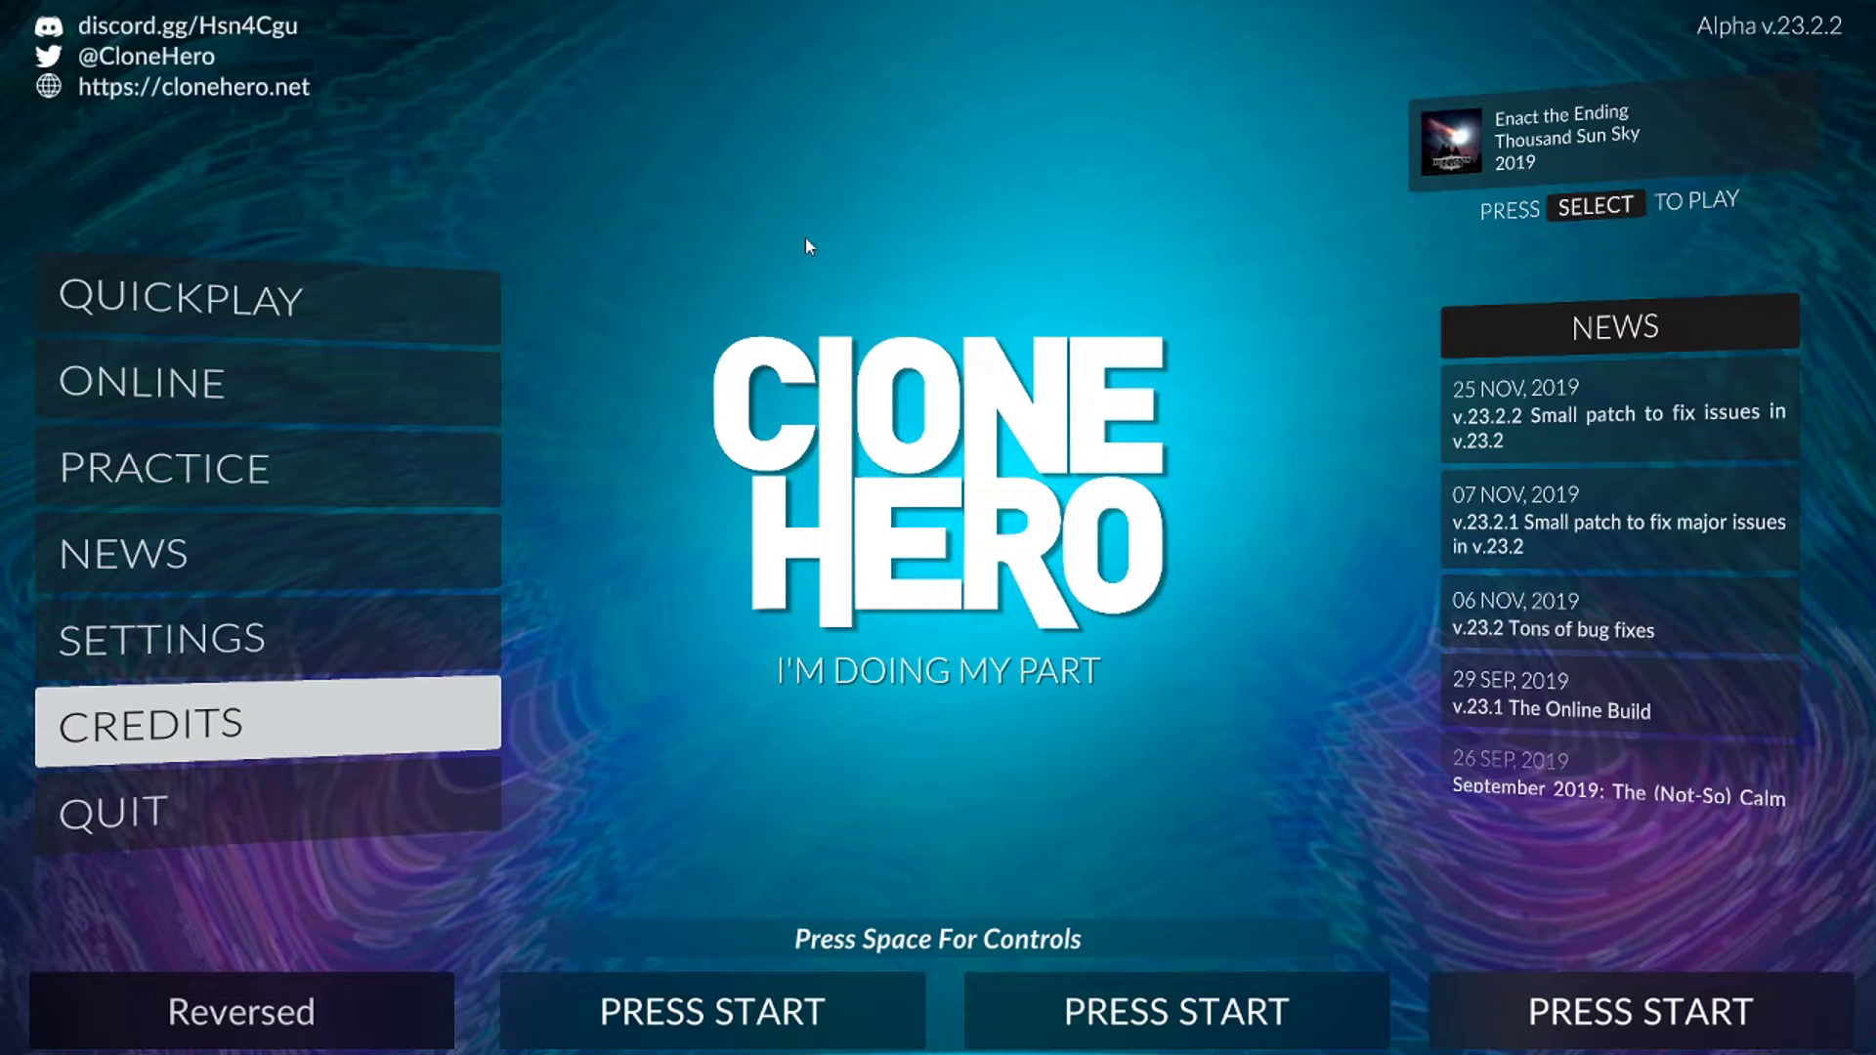
{"action": "key", "text": "Up"}
{"action": "key", "text": "Up"}
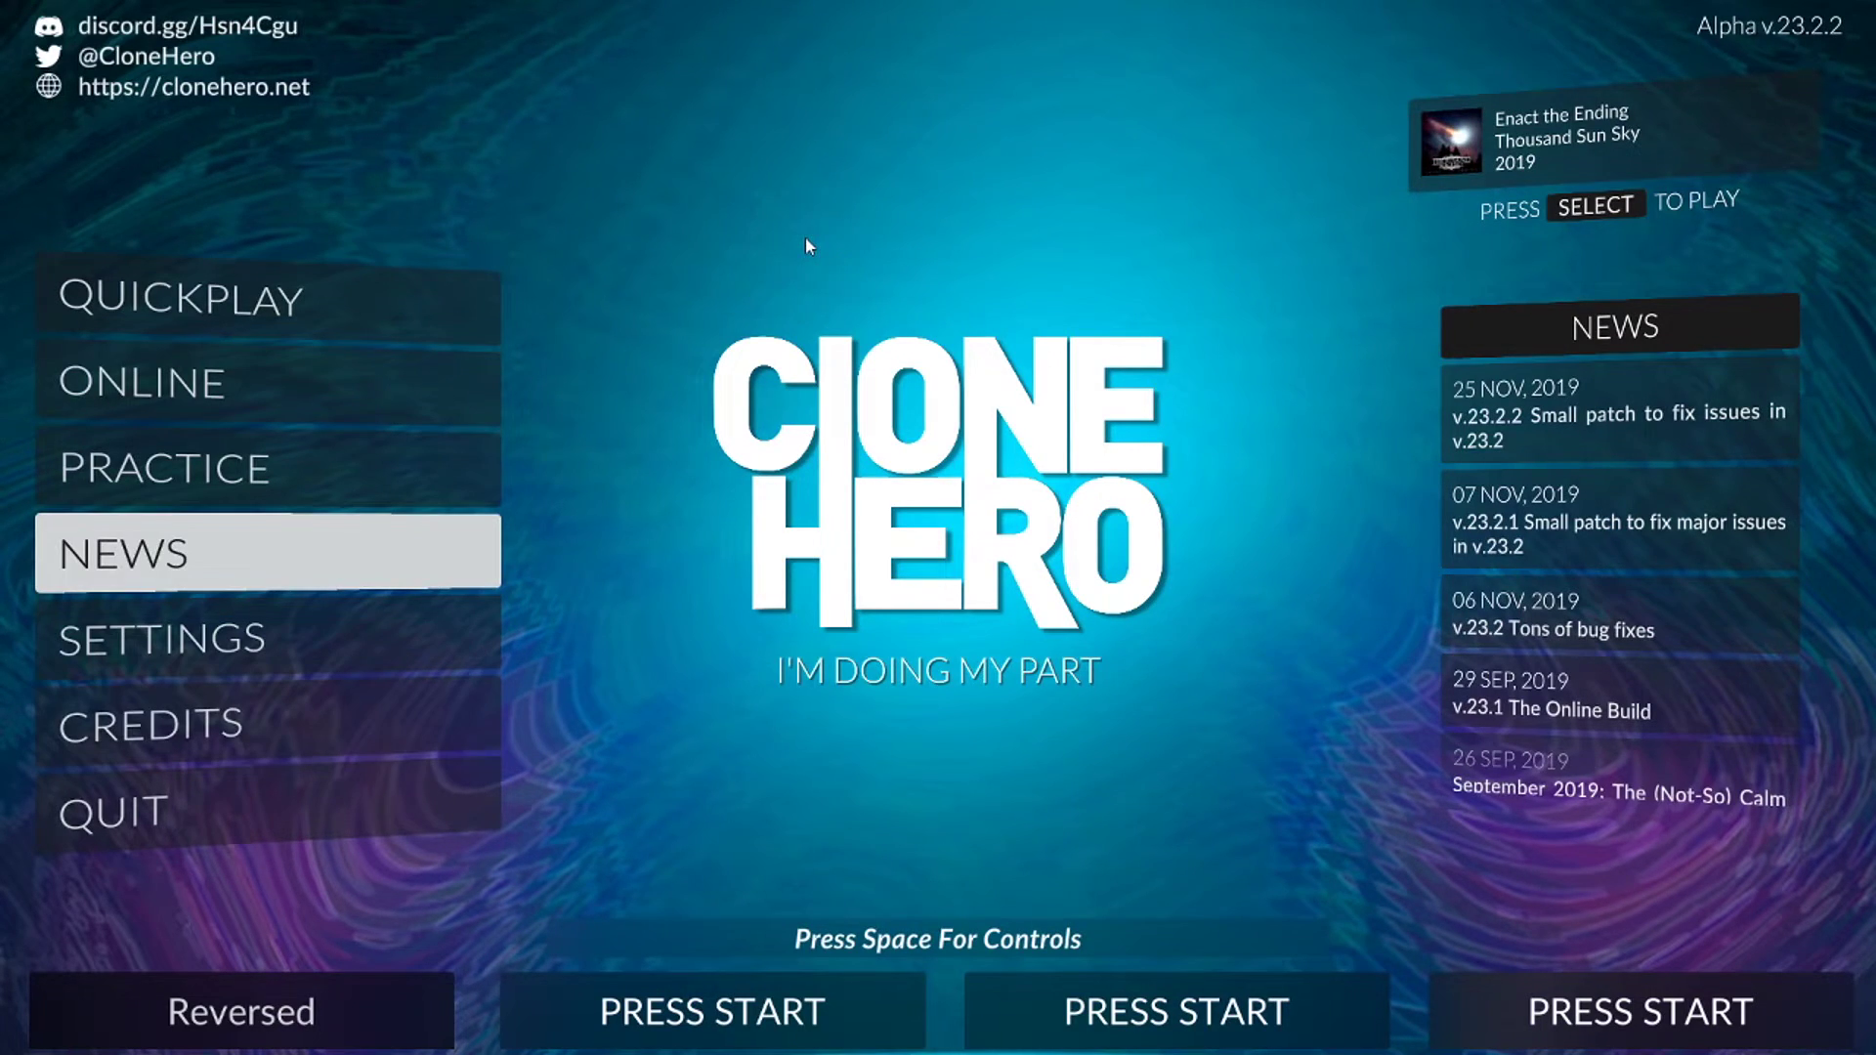
{"action": "key", "text": "Up"}
{"action": "key", "text": "Down"}
{"action": "key", "text": "Up"}
{"action": "key", "text": "Up"}
{"action": "key", "text": "Up"}
{"action": "key", "text": "Up"}
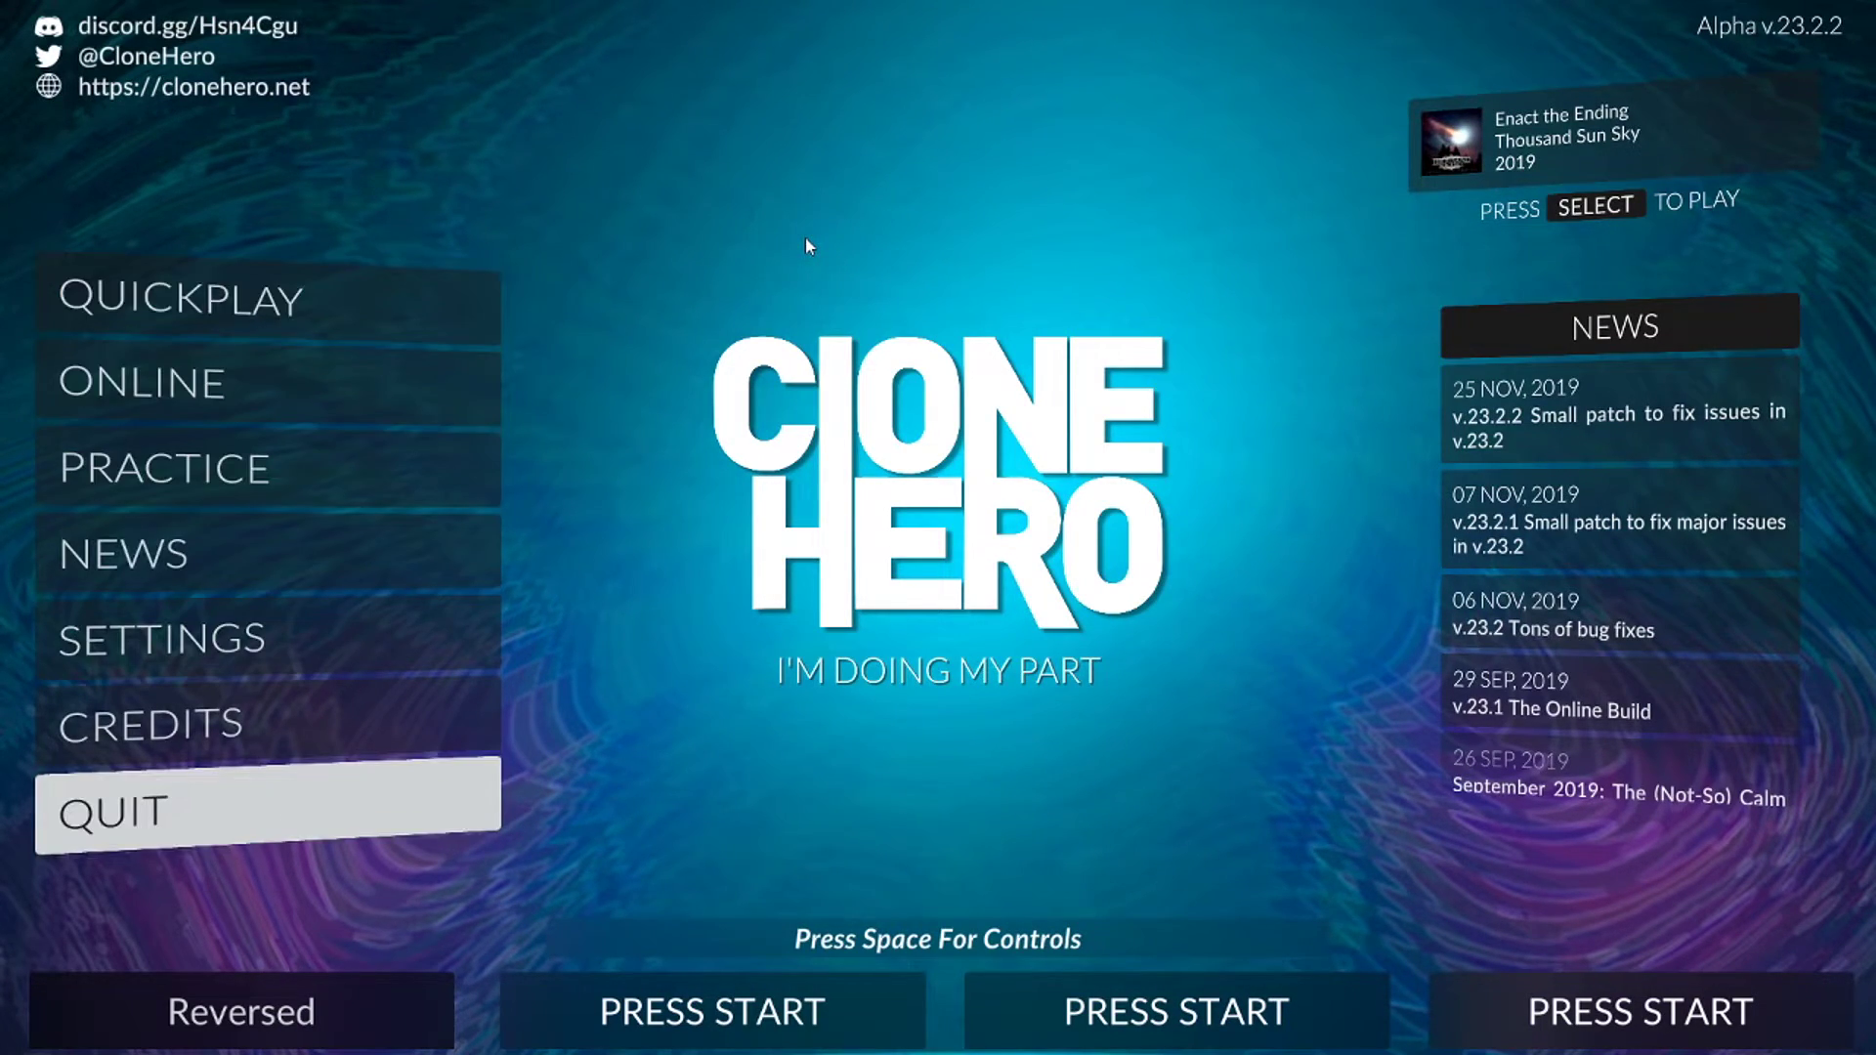
Step: Open the controls configuration, start assigning a controller to Player2, and decline moving vJoy - Virtual Joystick away from Player1
{"action": "key", "text": "space"}
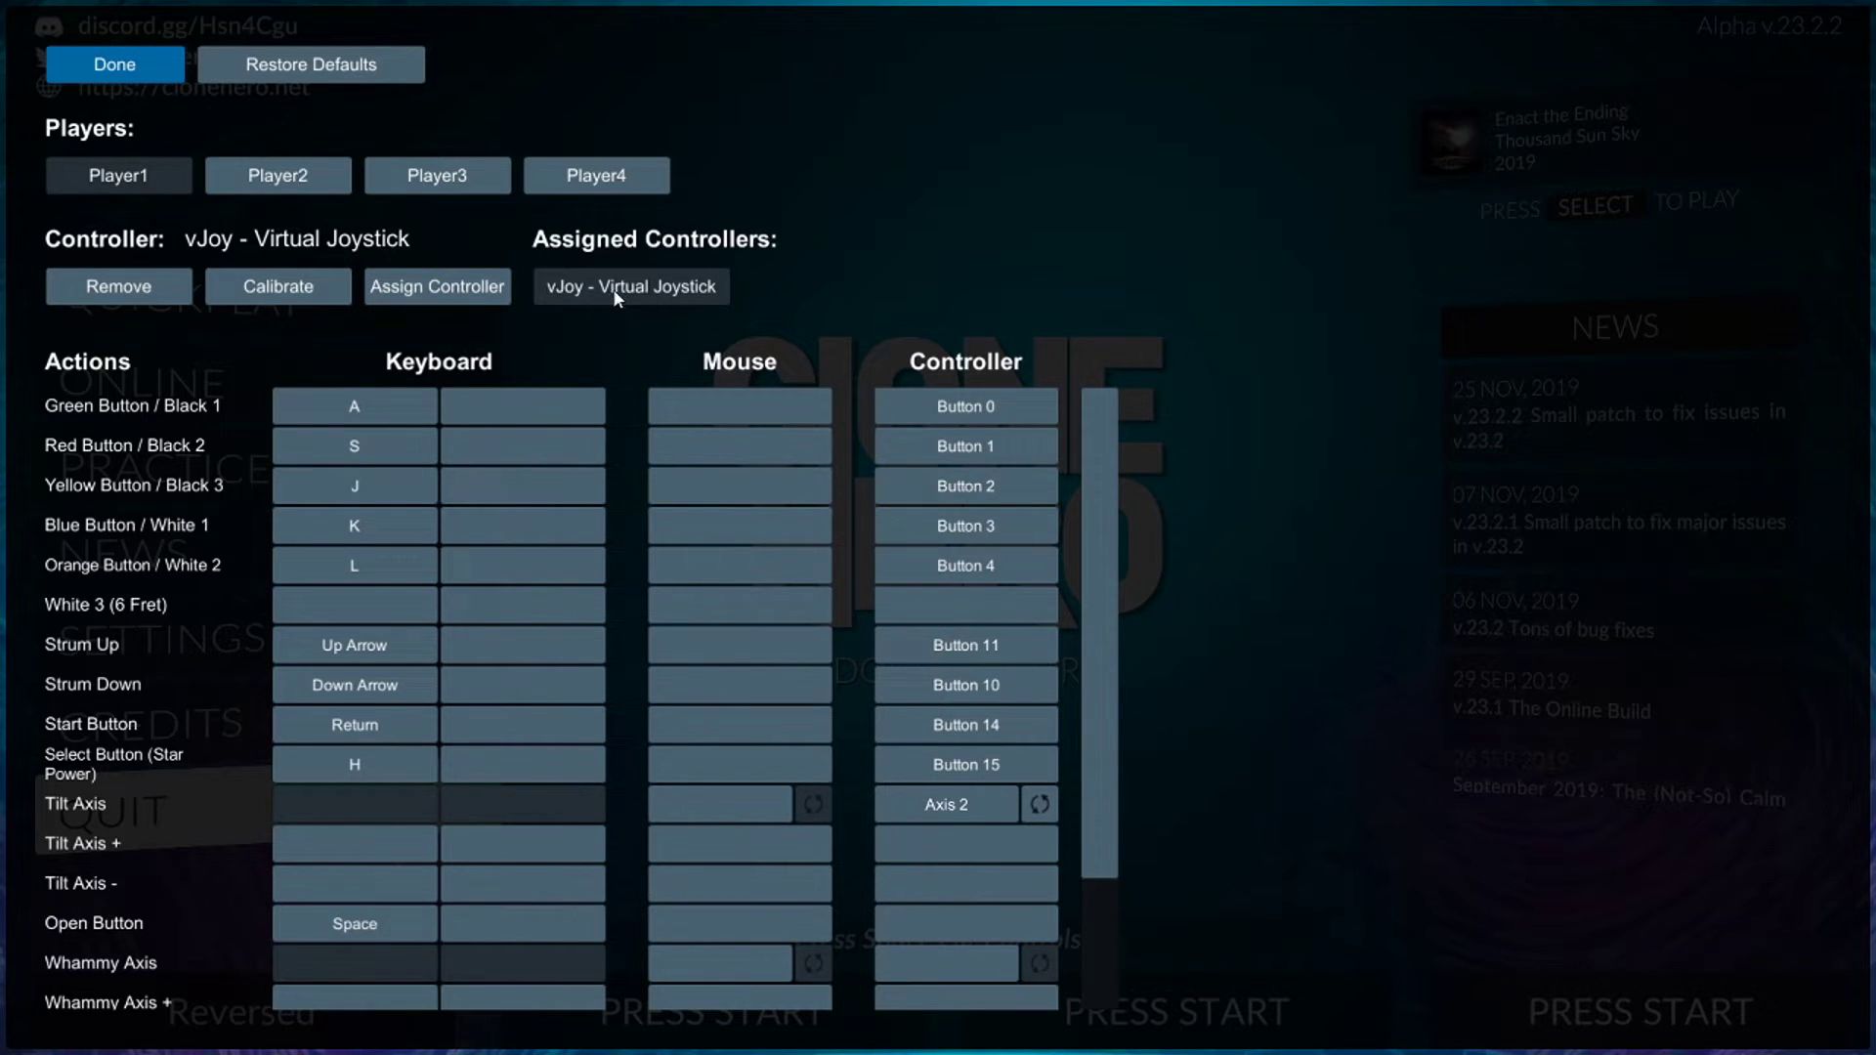
{"action": "left_click", "coordinate": [270, 181]}
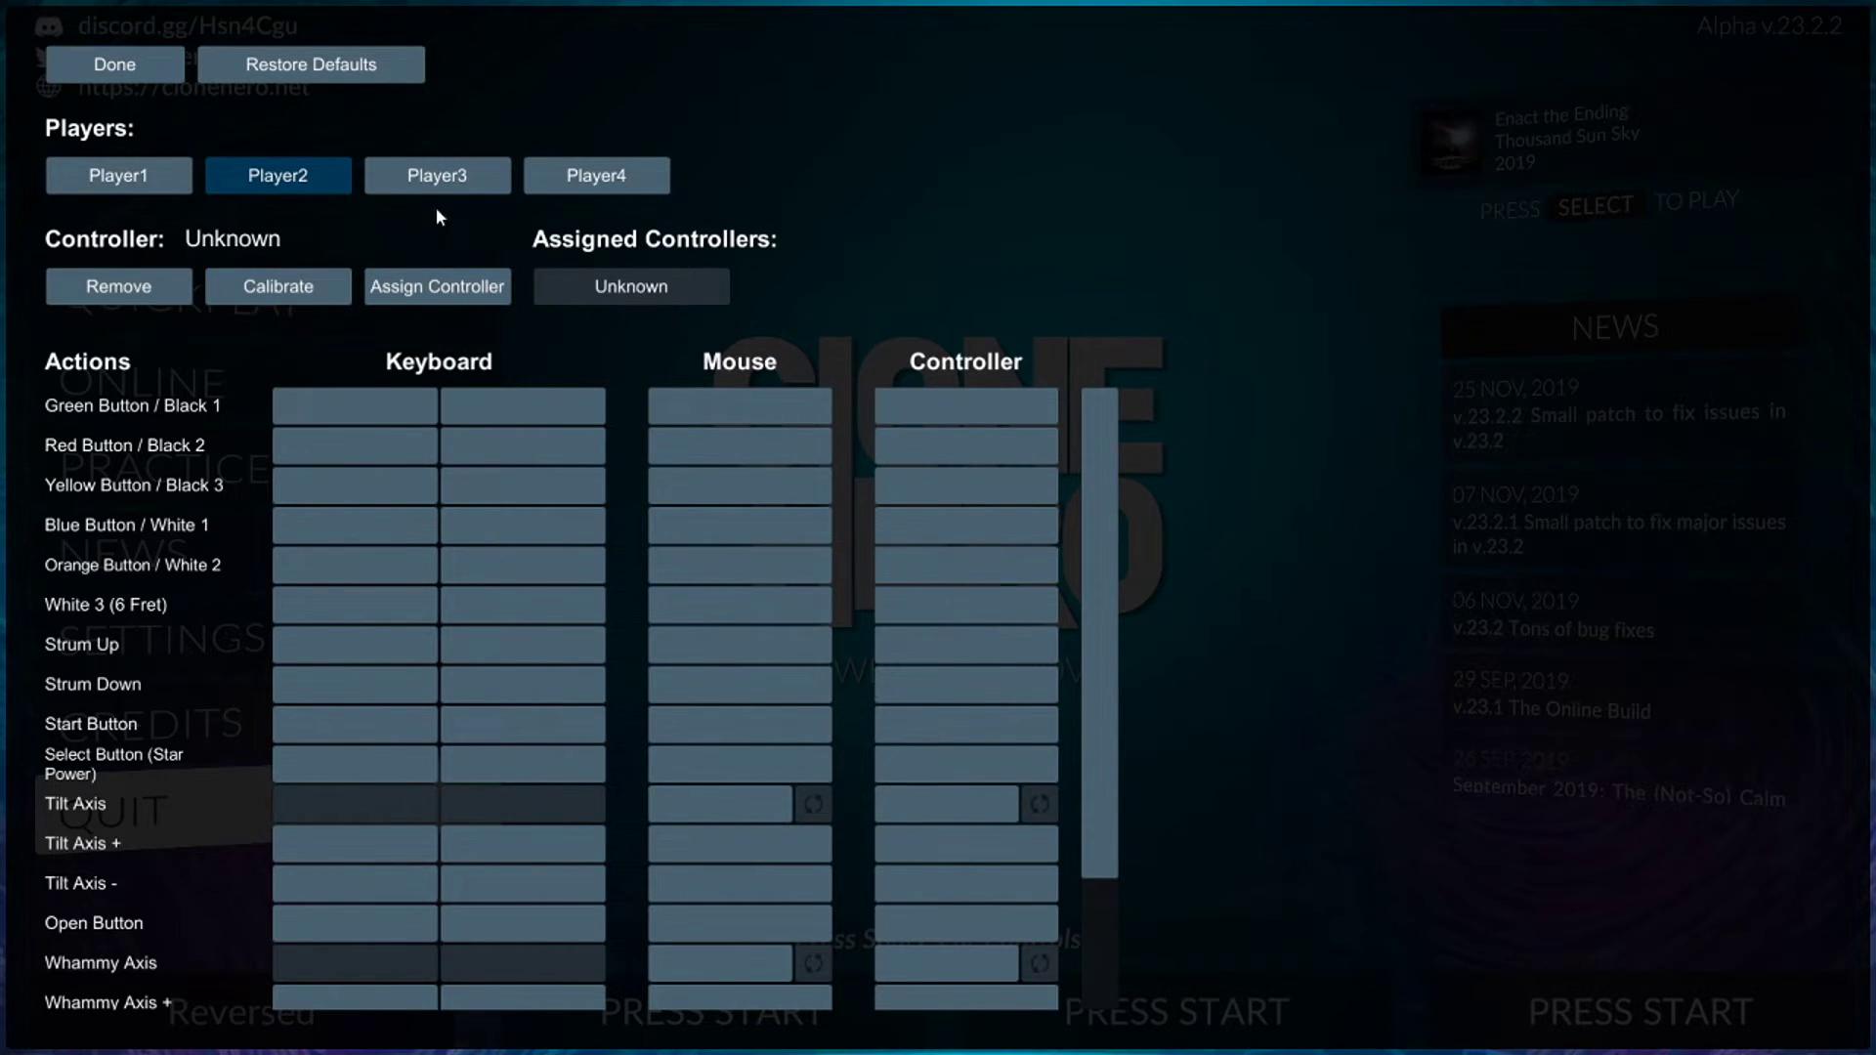
{"action": "left_click", "coordinate": [432, 283]}
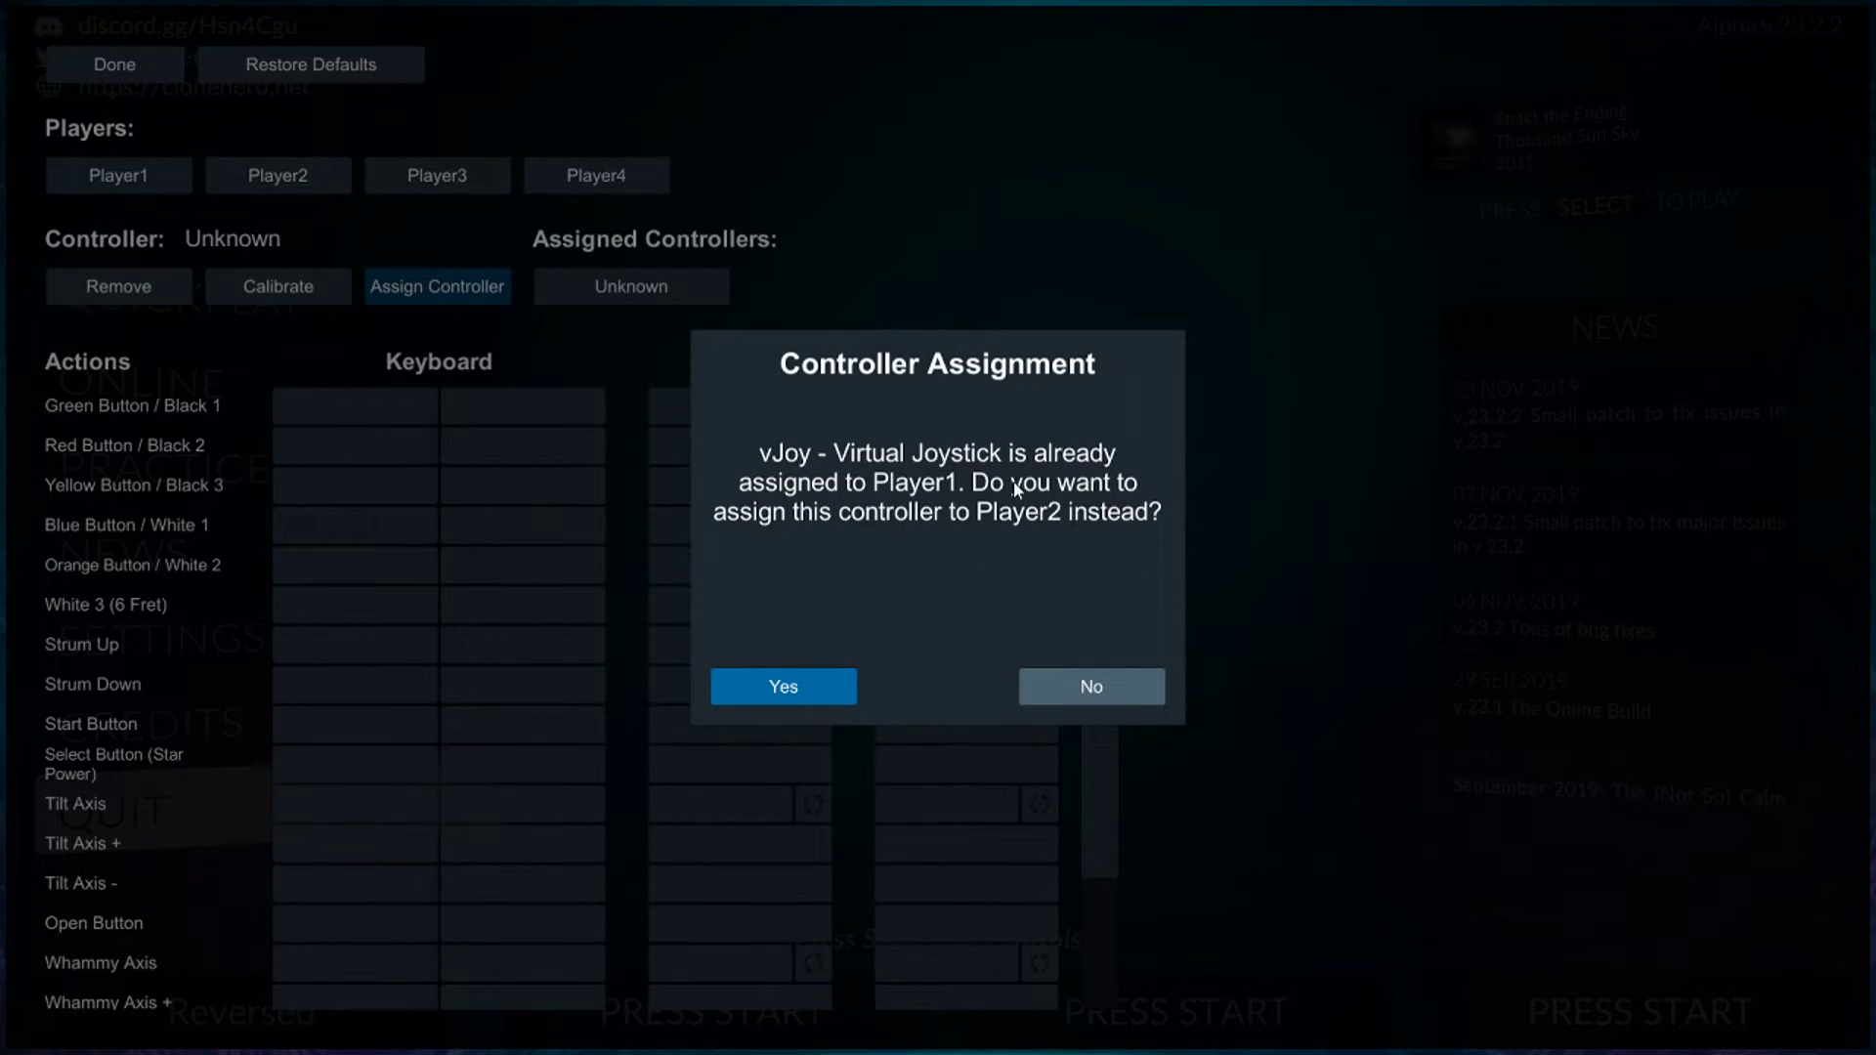
{"action": "left_click", "coordinate": [1152, 689]}
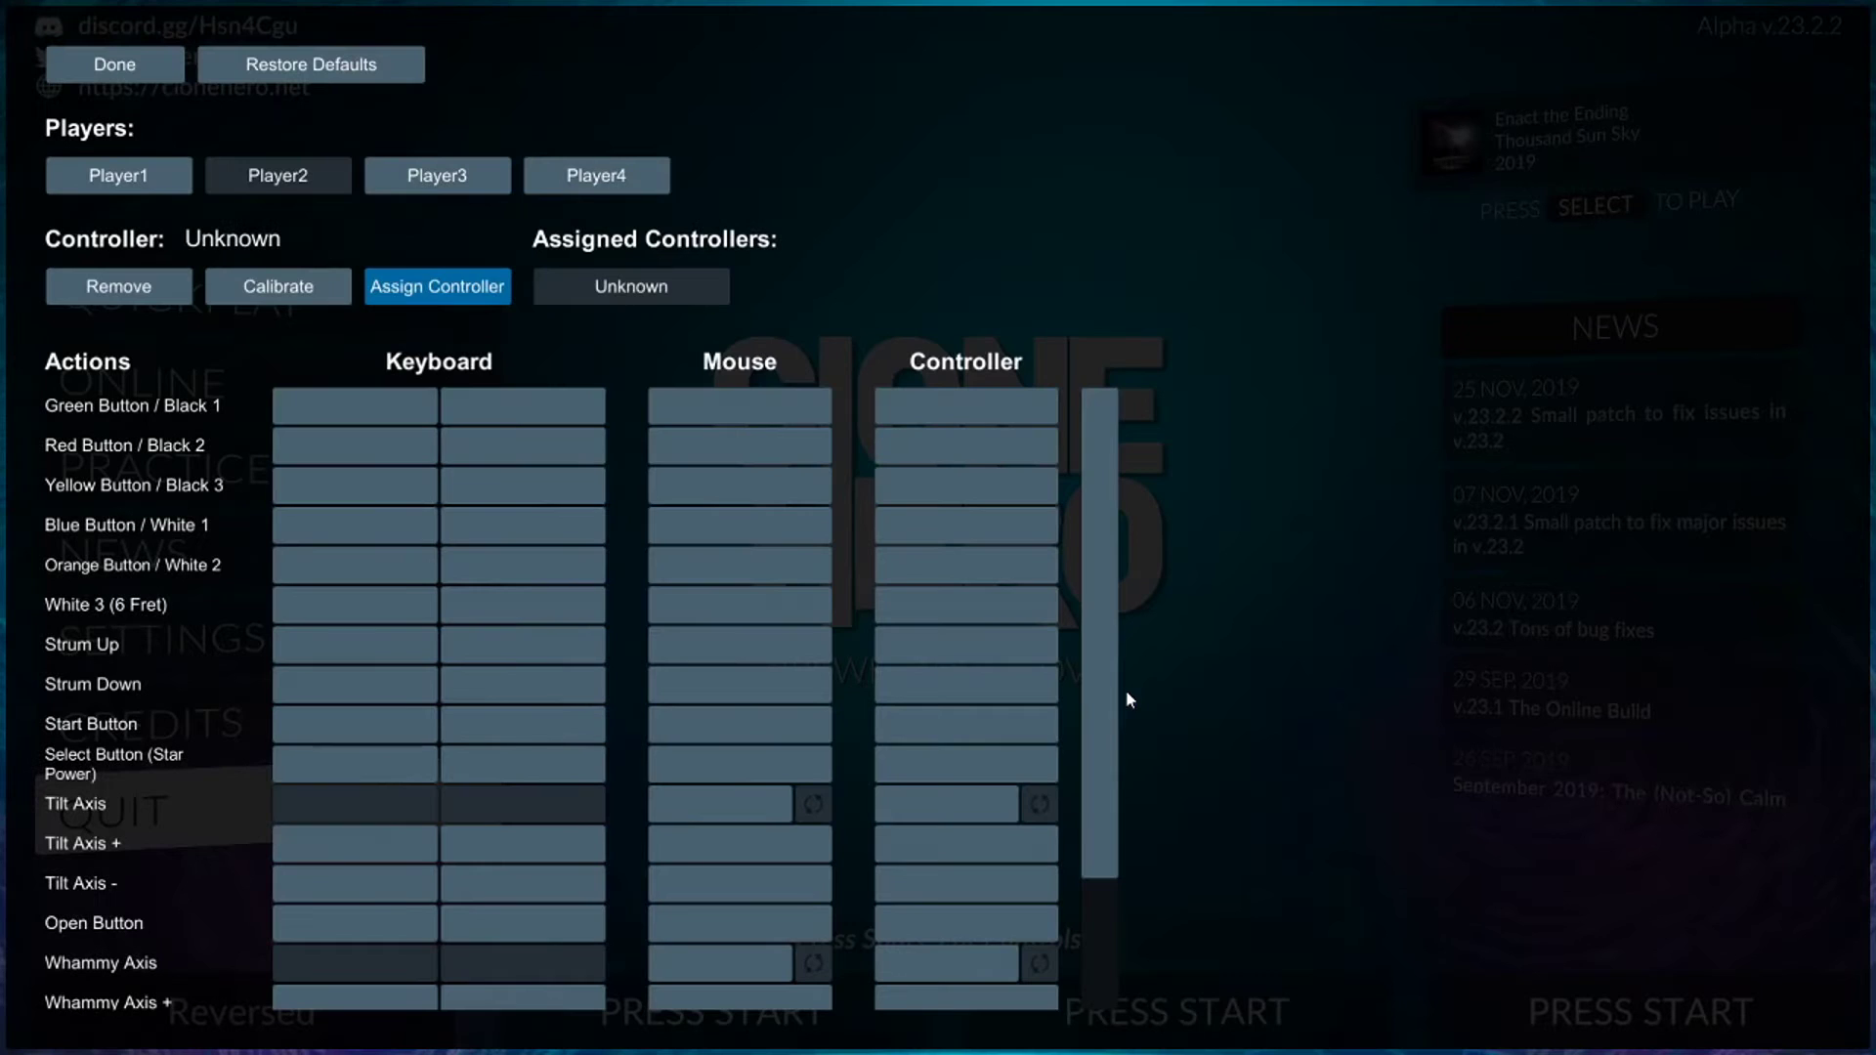
Step: Rebind Player1's Green Button / Black 1 action to controller Button 0, check the Tilt Axis binding, and close the controls configuration
{"action": "left_click", "coordinate": [954, 412]}
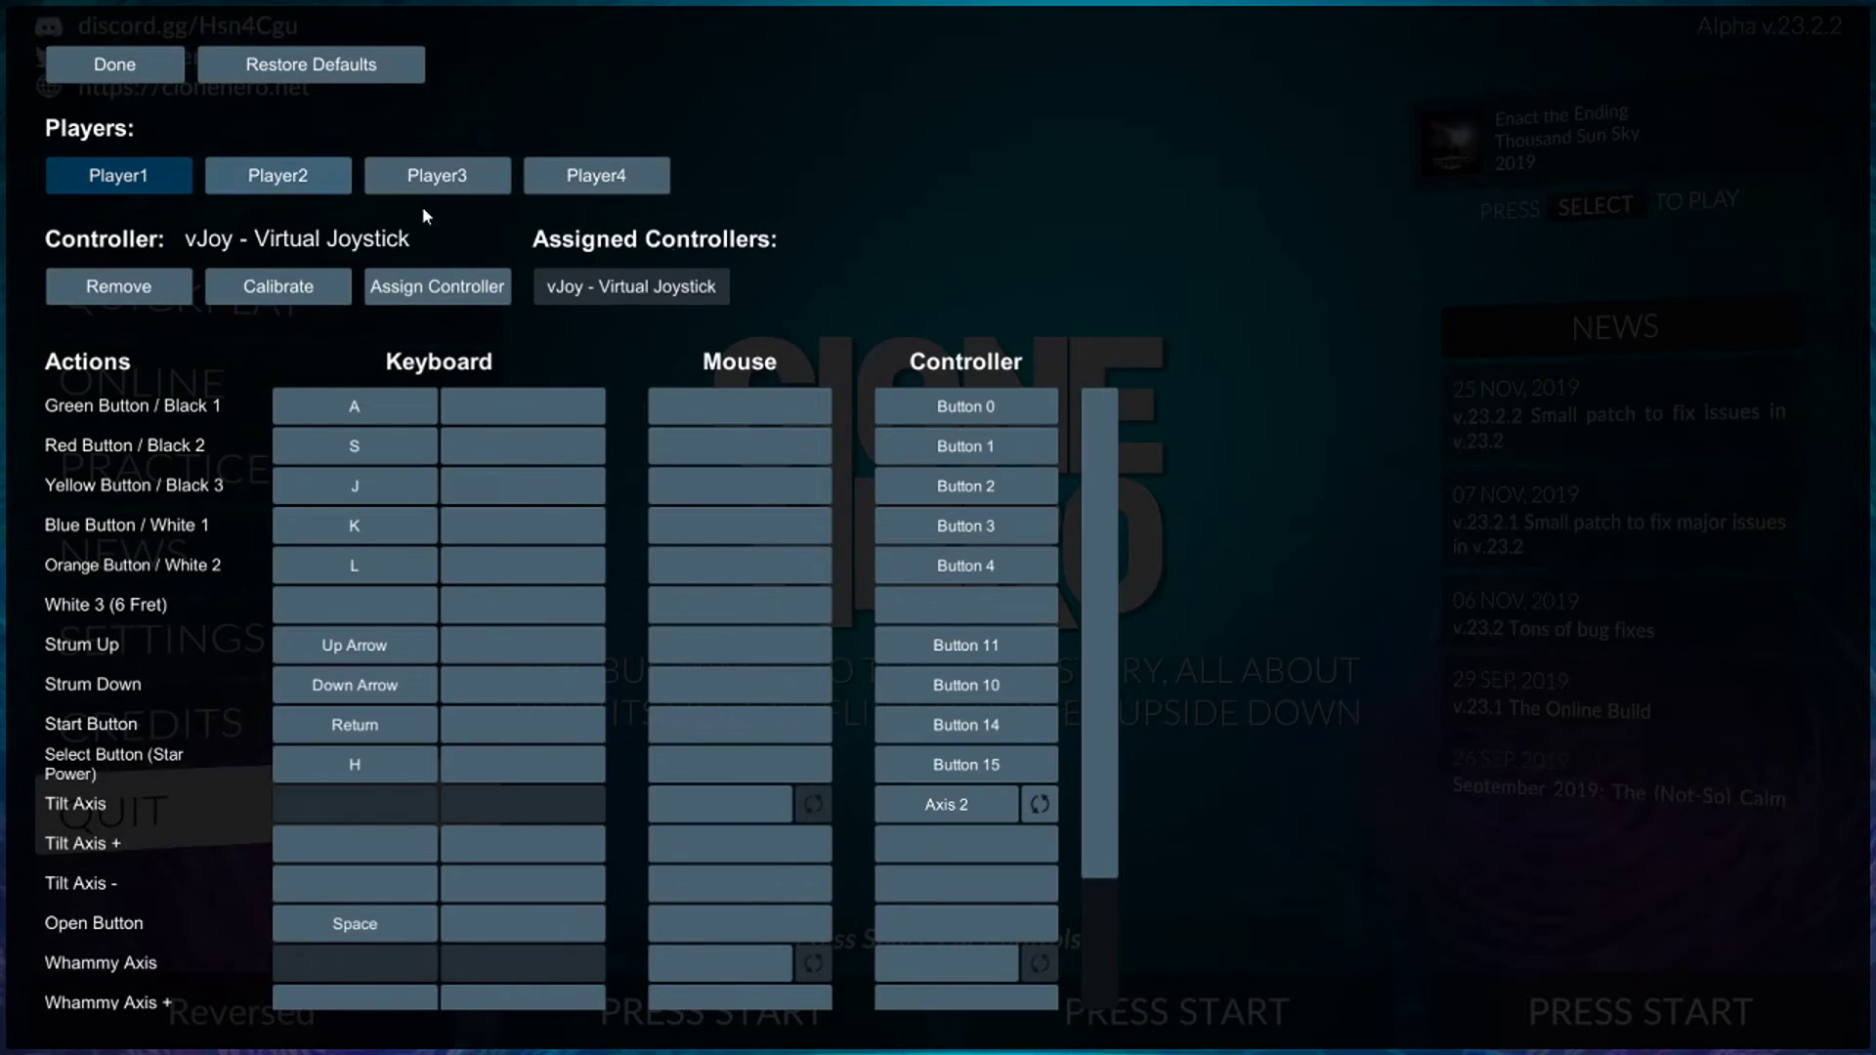
{"action": "left_click", "coordinate": [970, 405]}
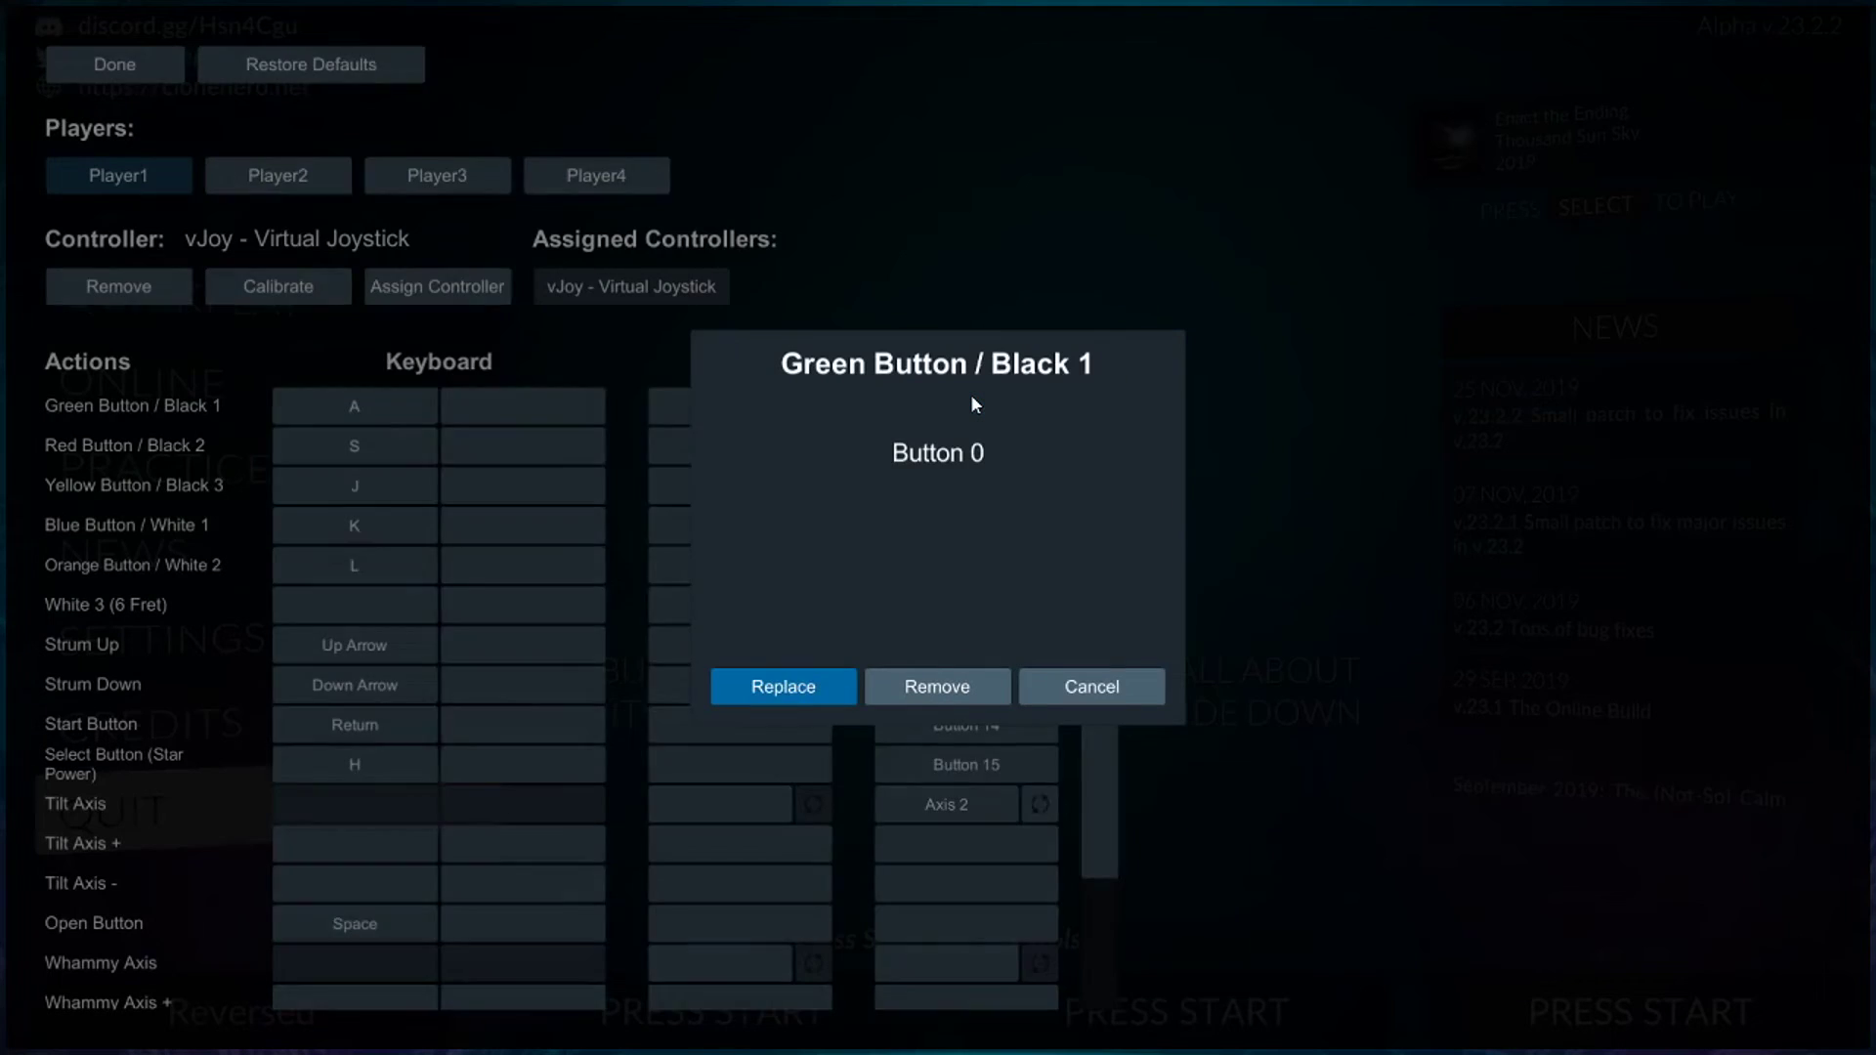
{"action": "left_click", "coordinate": [787, 686]}
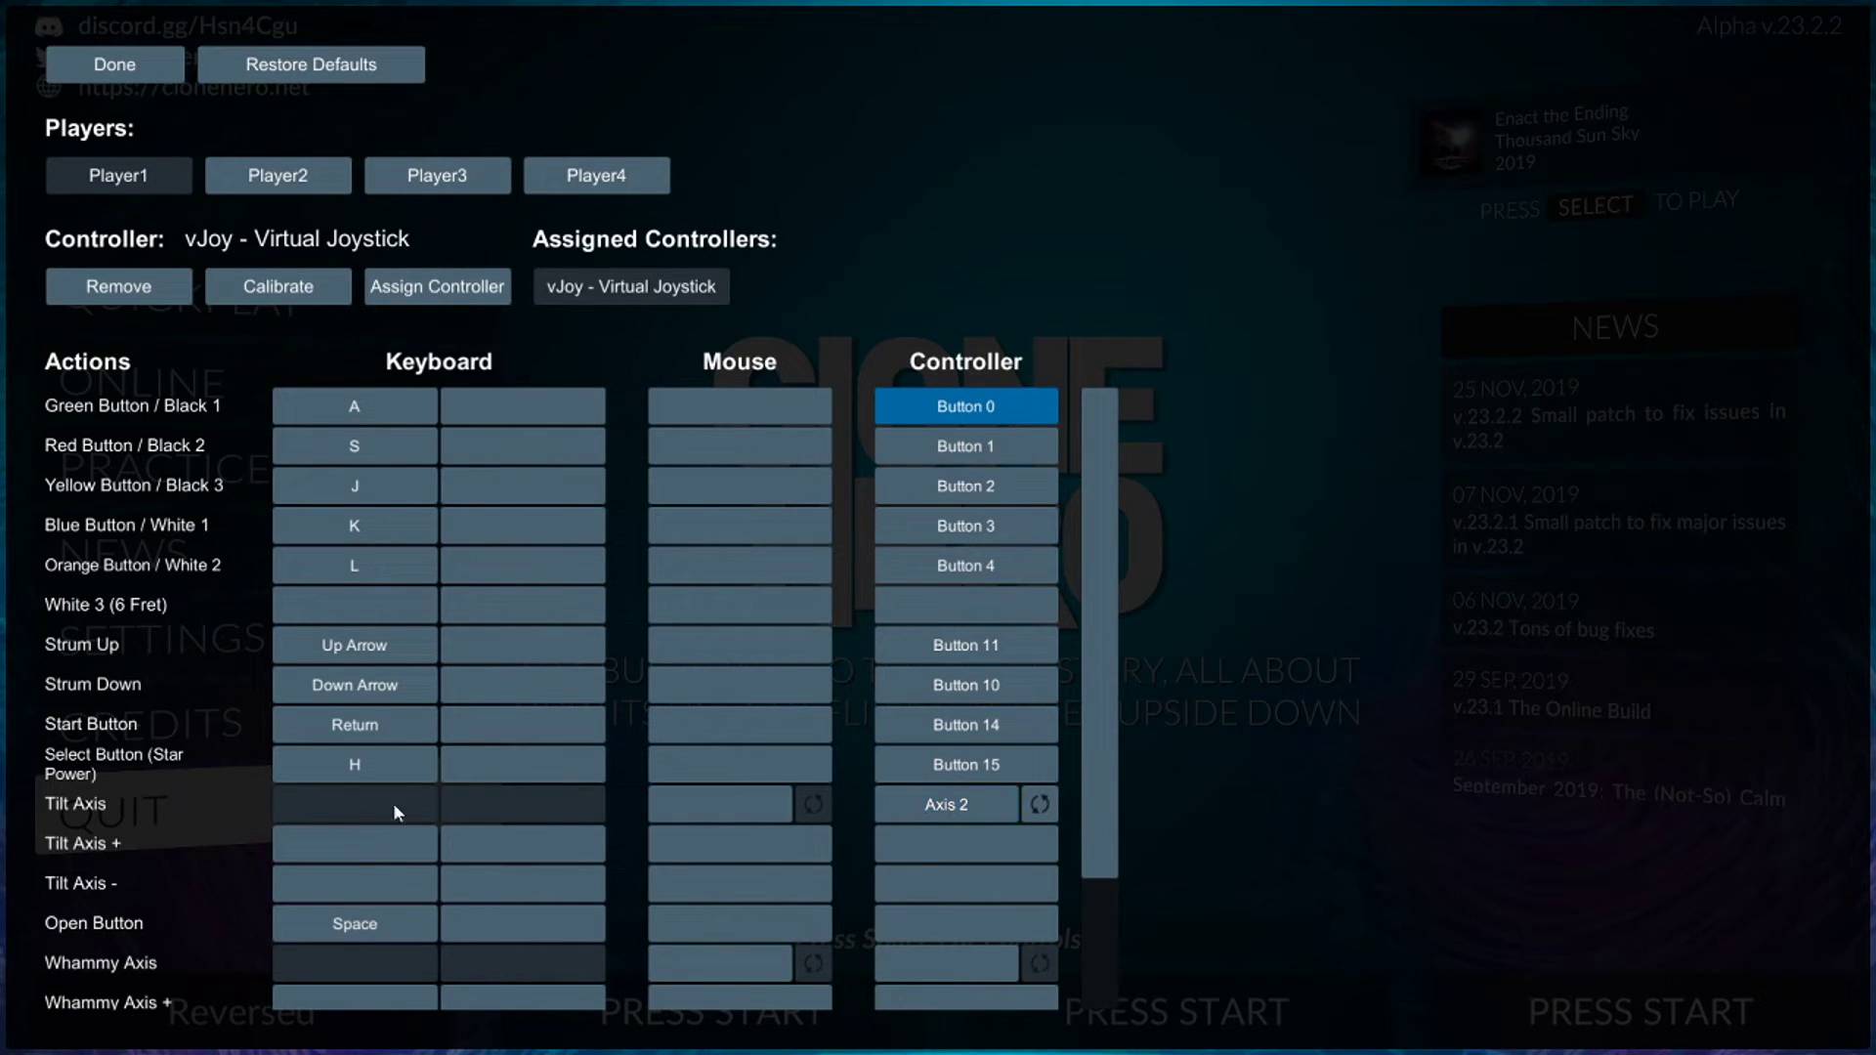
{"action": "left_click", "coordinate": [1003, 810]}
{"action": "left_click", "coordinate": [119, 65]}
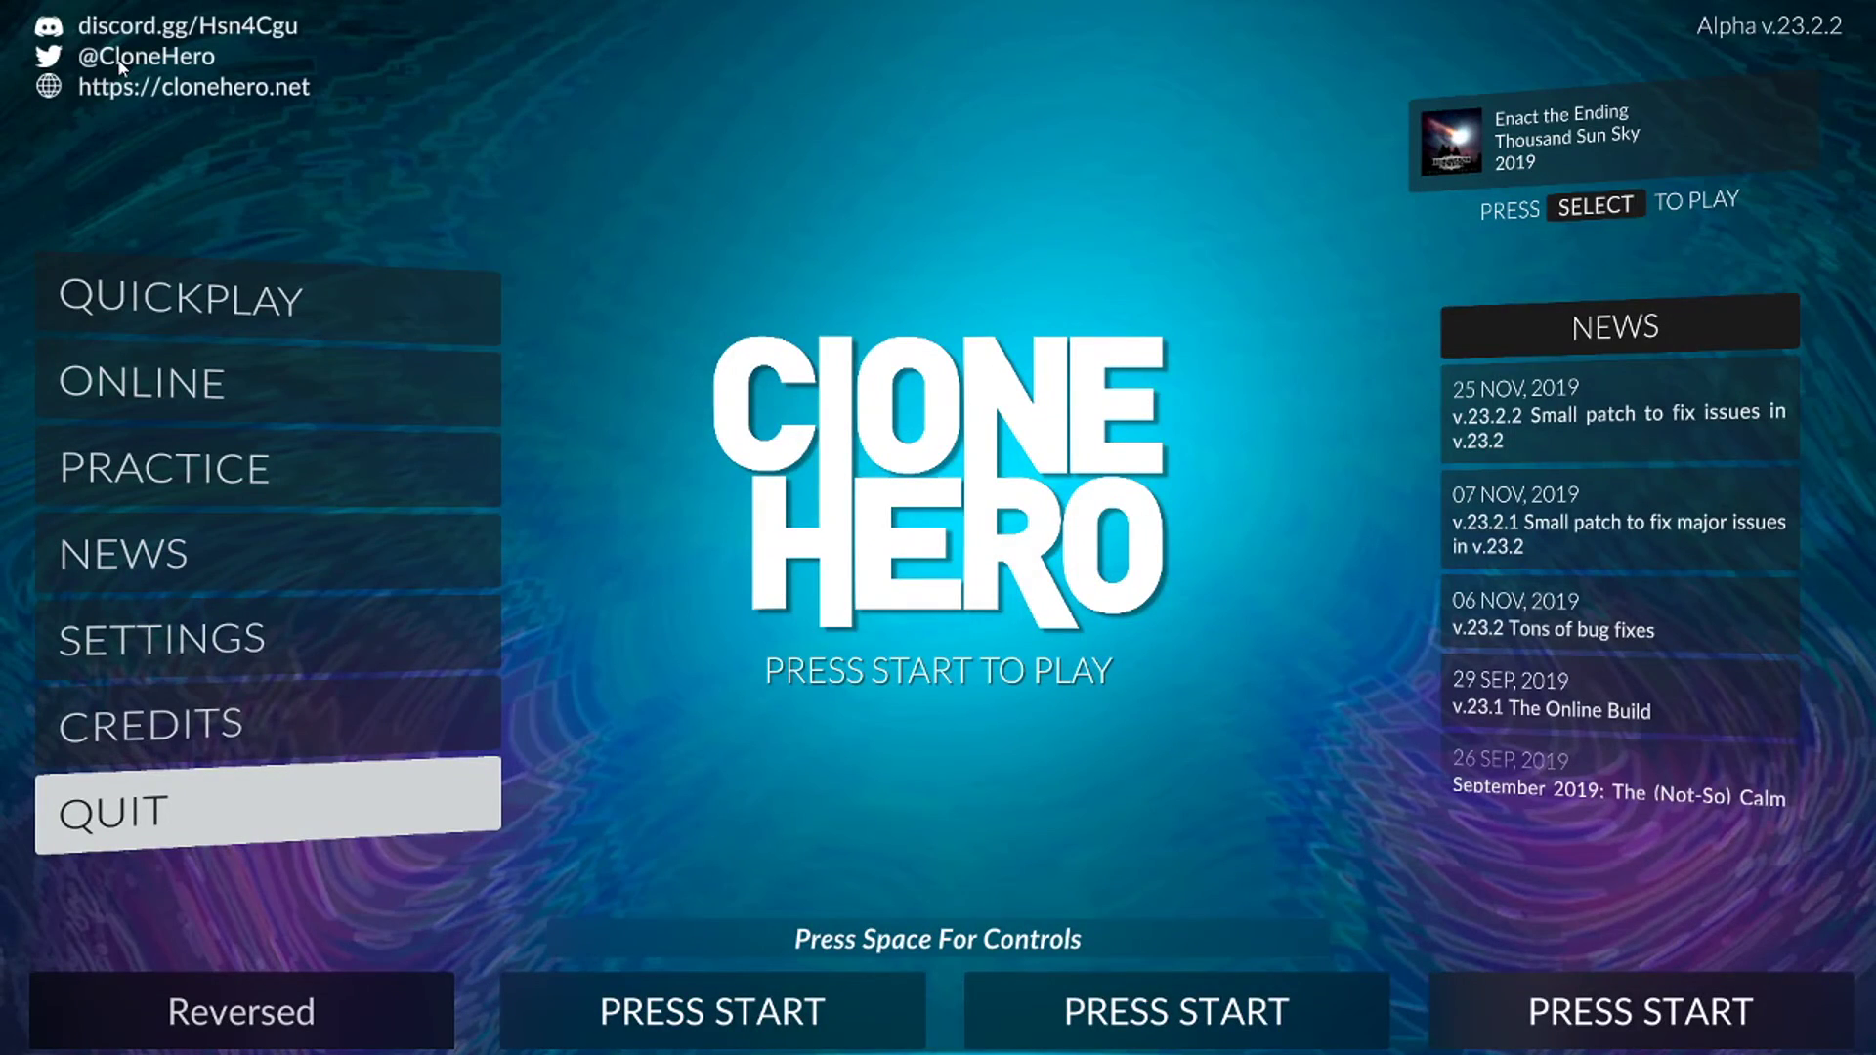
Step: Quit Clone Hero from its main menu and confirm the exit to return to the desktop
{"action": "key", "text": "Return"}
{"action": "key", "text": "Escape"}
{"action": "key", "text": "Return"}
{"action": "key", "text": "Return"}
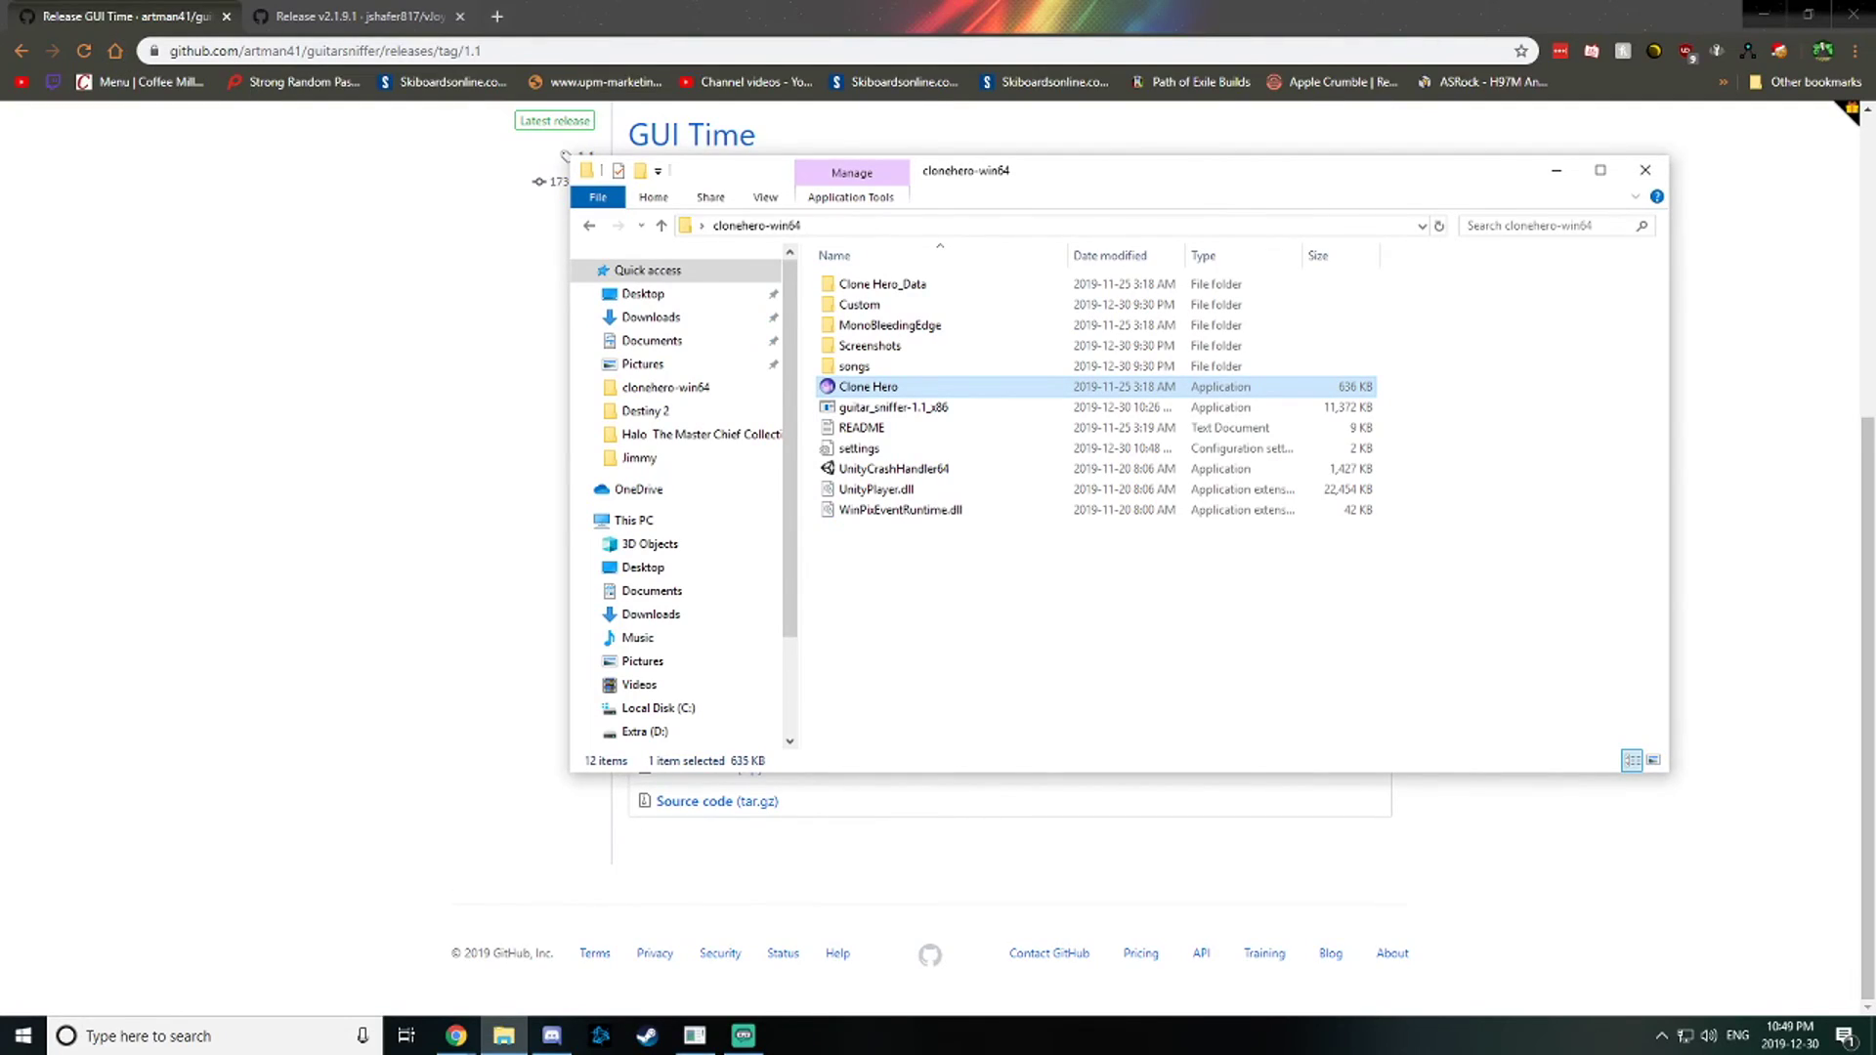